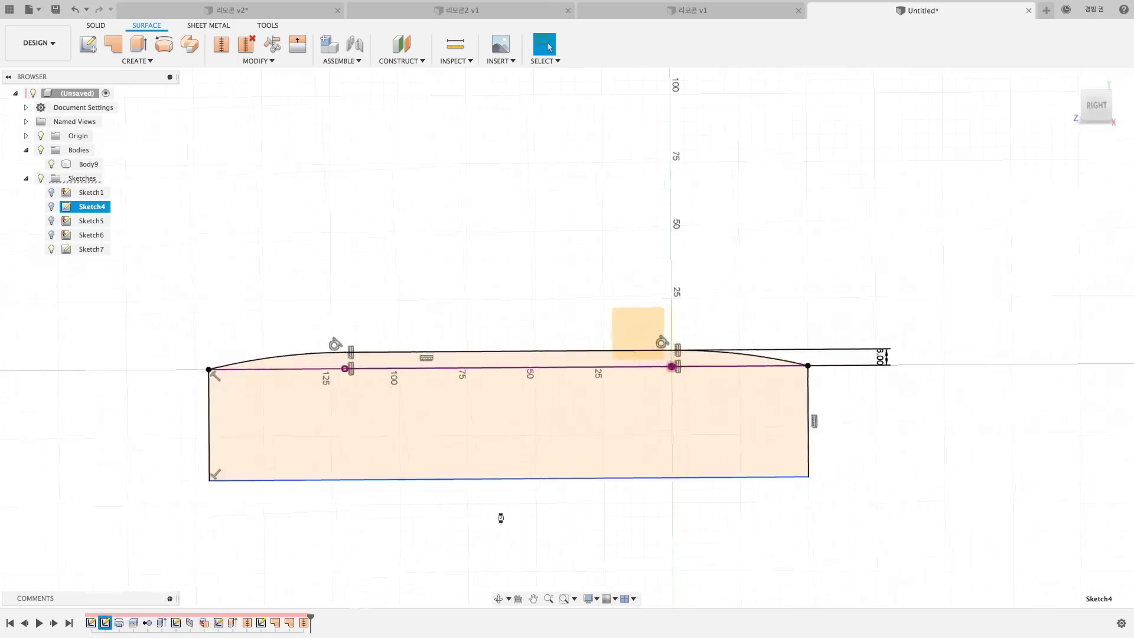
Step: Edit the arc profile sketch, pick its right arc for a dimension, then cancel
middle_click_drag(628, 541, 509, 511)
key("d")
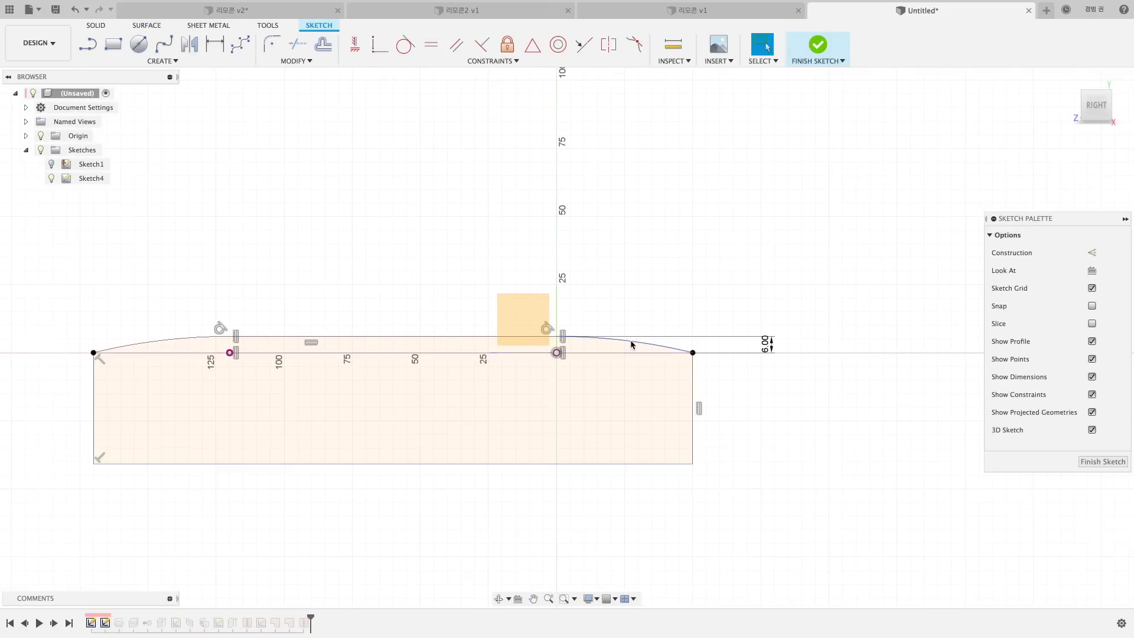
left_click(643, 342)
key("Escape")
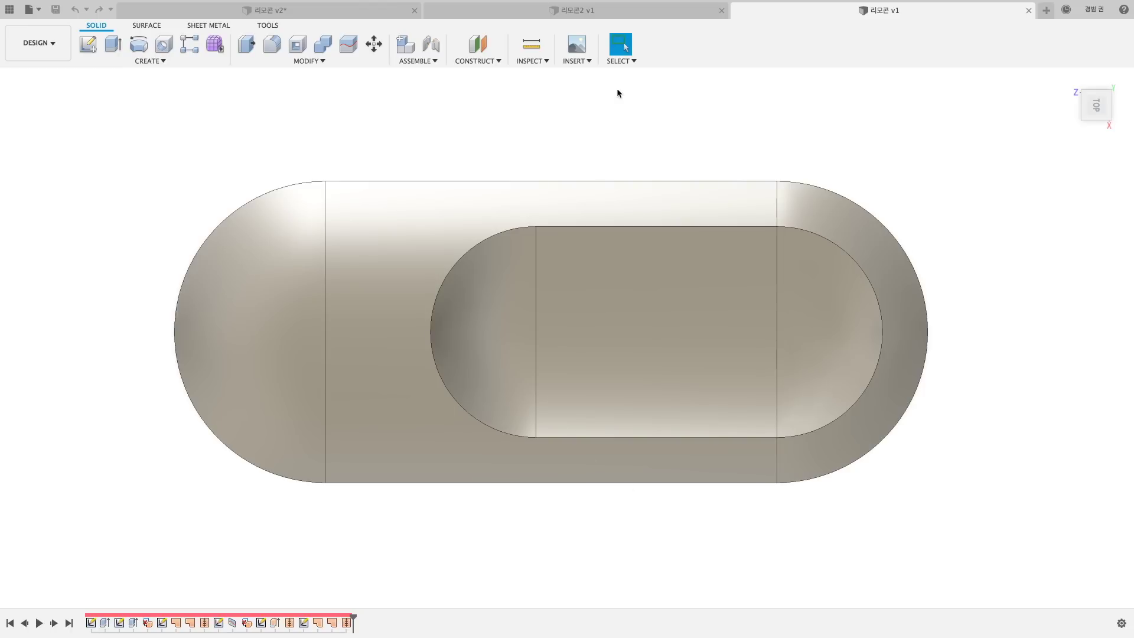
Step: Switch between the 리모콘2 v1, 리모콘 v2 and 리모콘 v1 documents, orbiting the v1 model
left_click(605, 20)
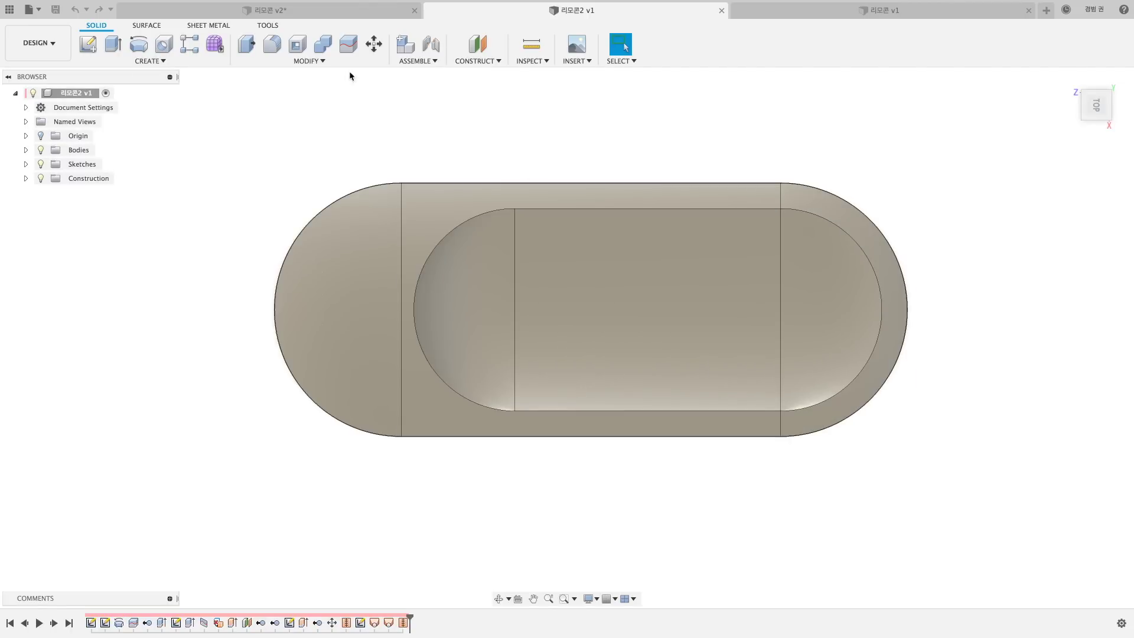
left_click(304, 16)
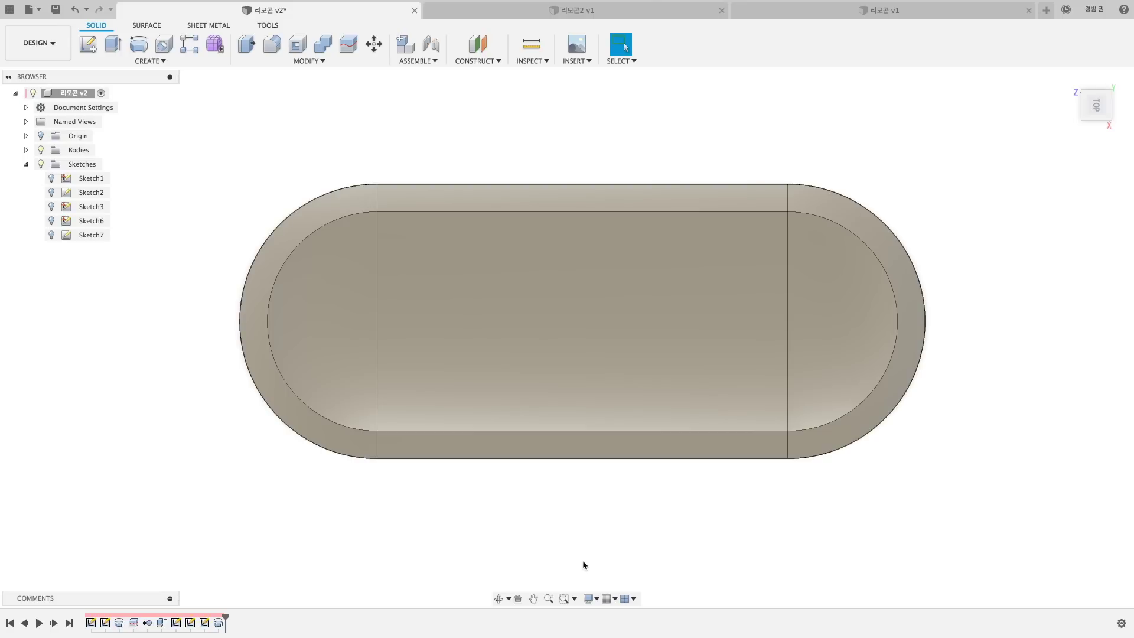
key("ctrl+Tab")
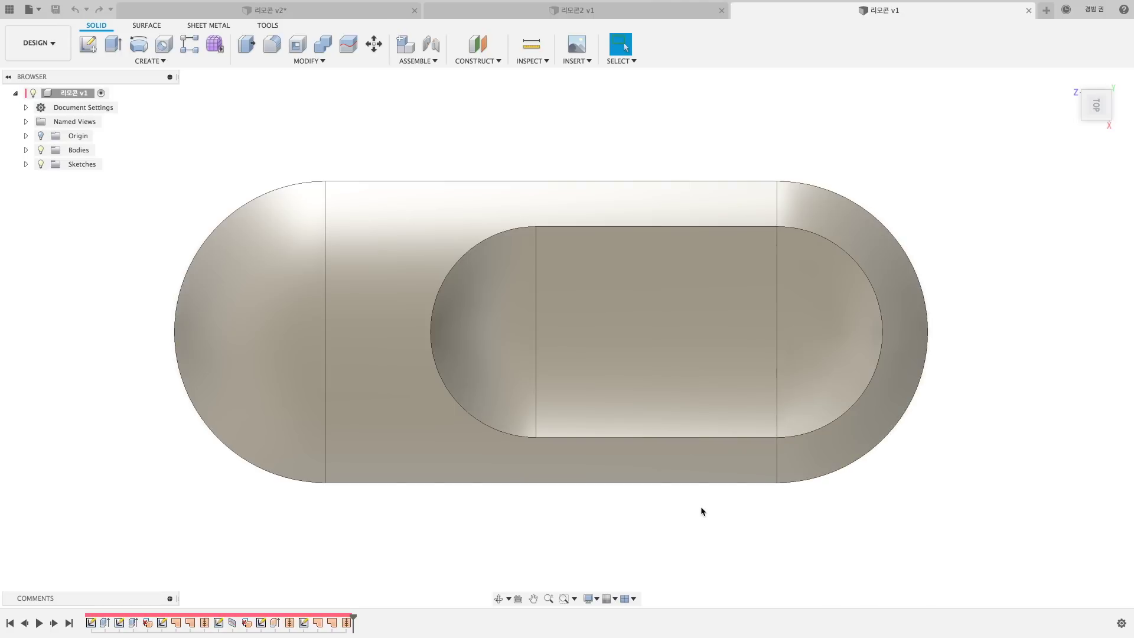
middle_click_drag(739, 531, 753, 504, "shift")
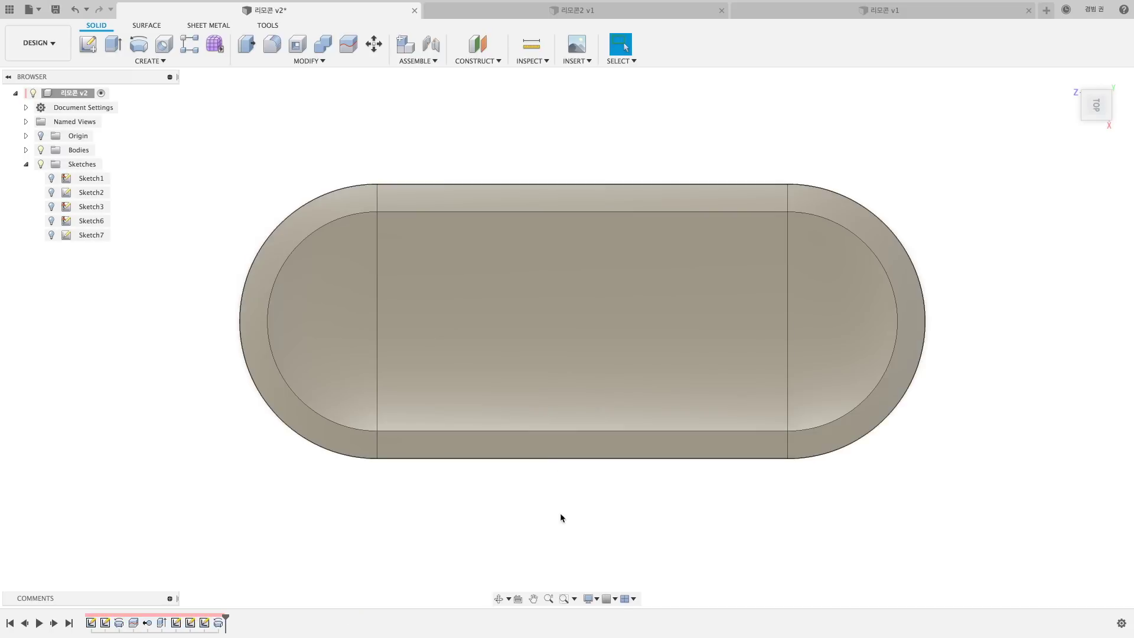
Step: Orbit, zoom and pan the 리모콘 v2 model to inspect its dished top
middle_click_drag(562, 516, 577, 503, "shift")
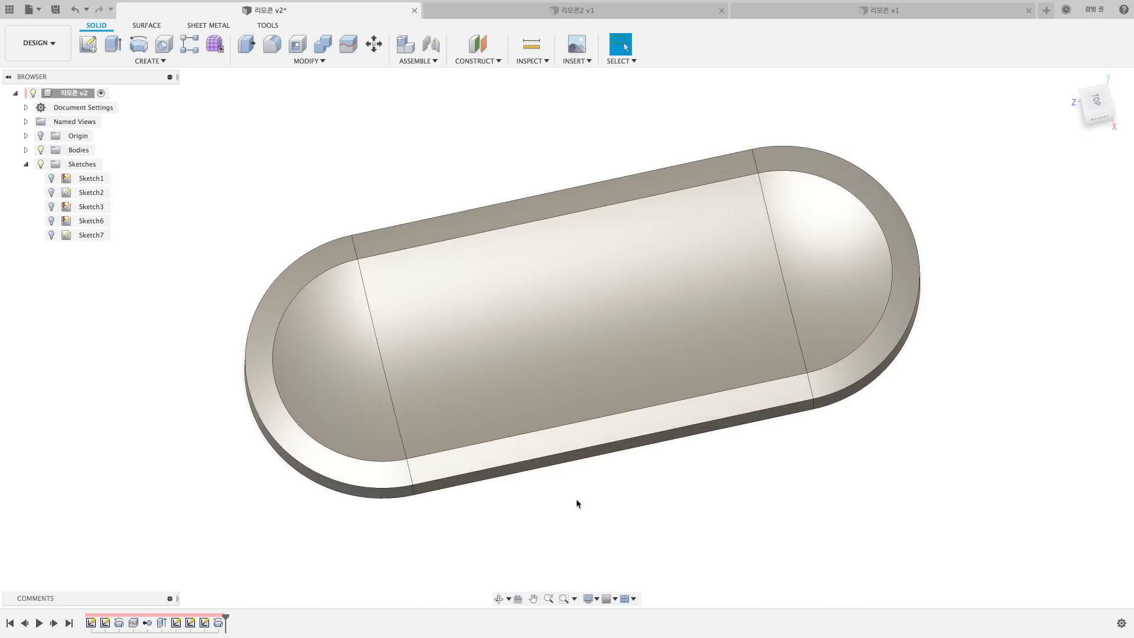
scroll(572, 497, "up", 2)
scroll(570, 495, "down", 3)
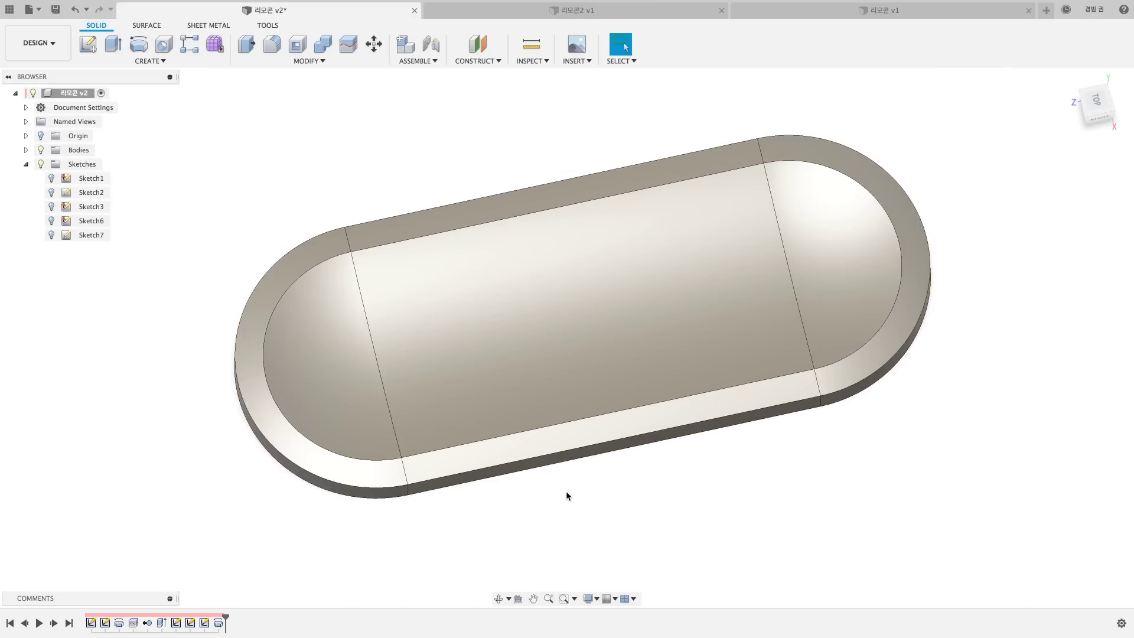
scroll(566, 491, "down", 2)
middle_click_drag(566, 491, 493, 440)
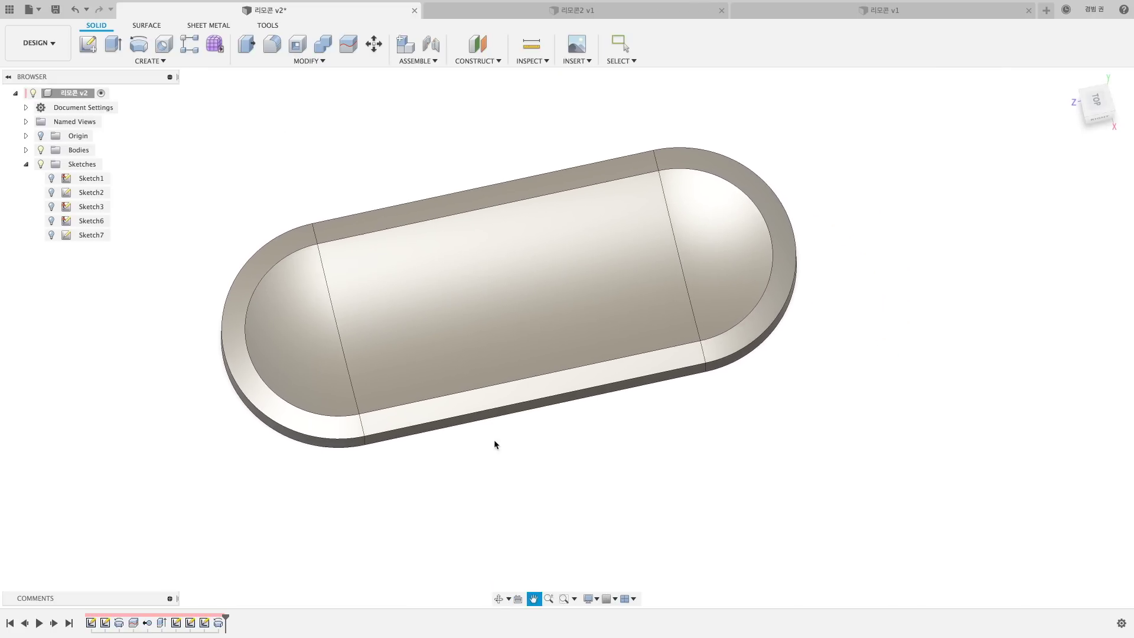
Step: Change Sketch3's slot length to d2-50 (100), then check the R40 end arc from the top view
left_click(52, 206)
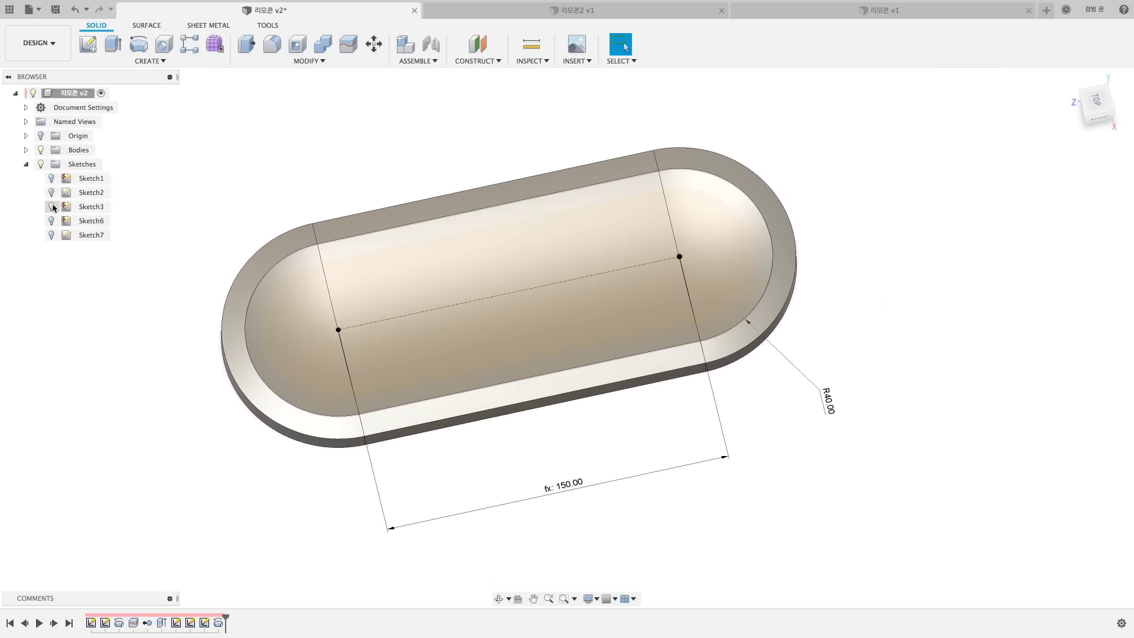
double_click(577, 483)
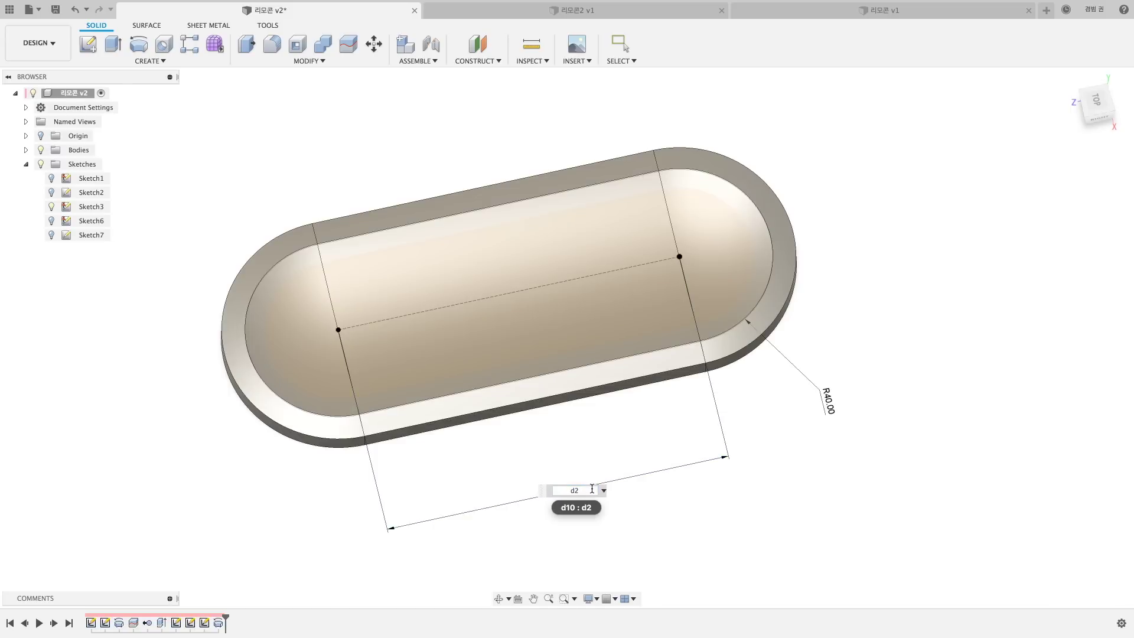
key("Return")
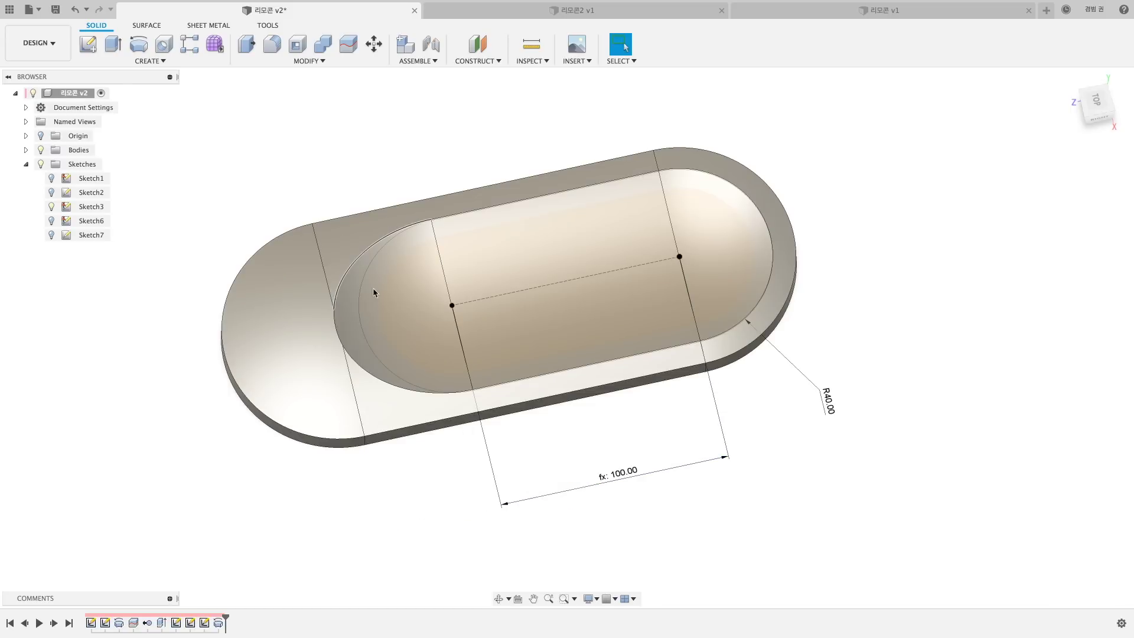
left_click(1096, 100)
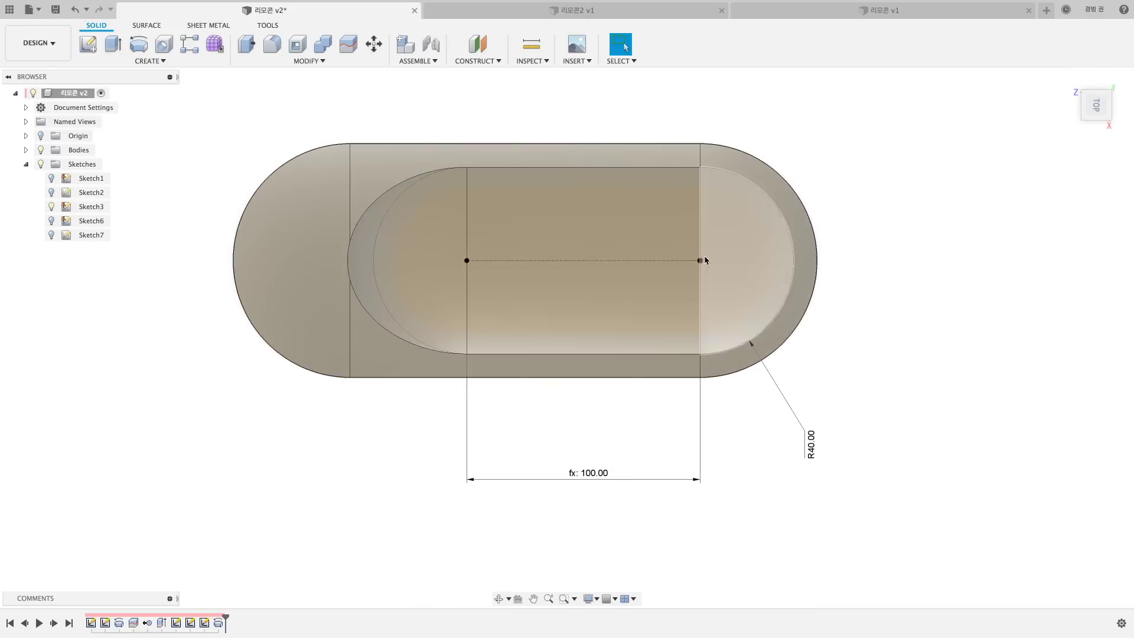
left_click(375, 247)
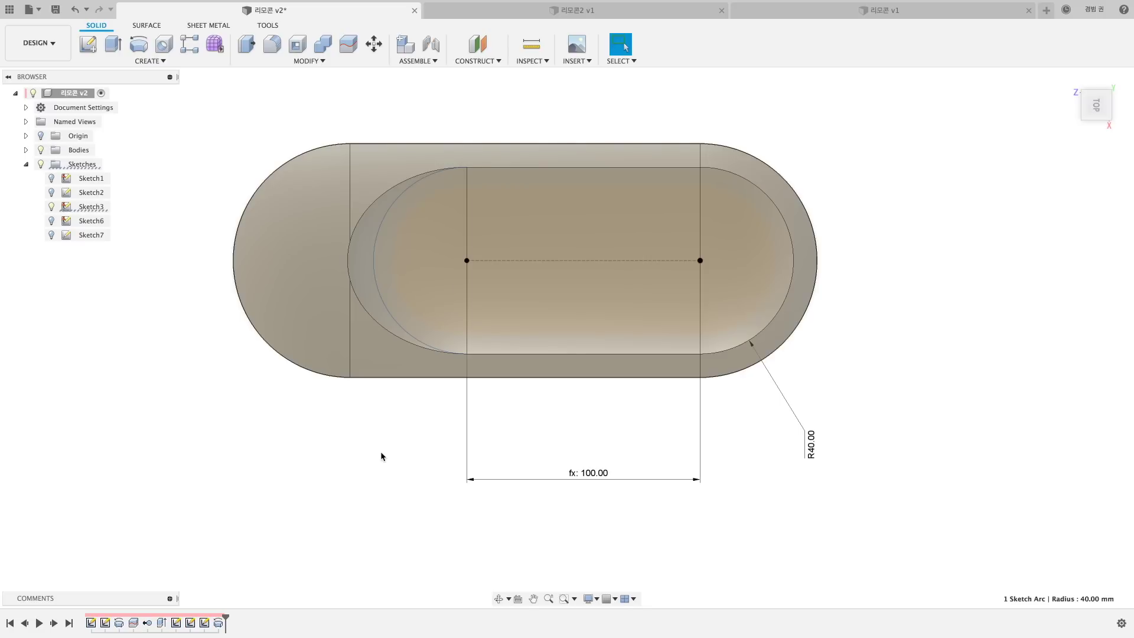
key("Escape")
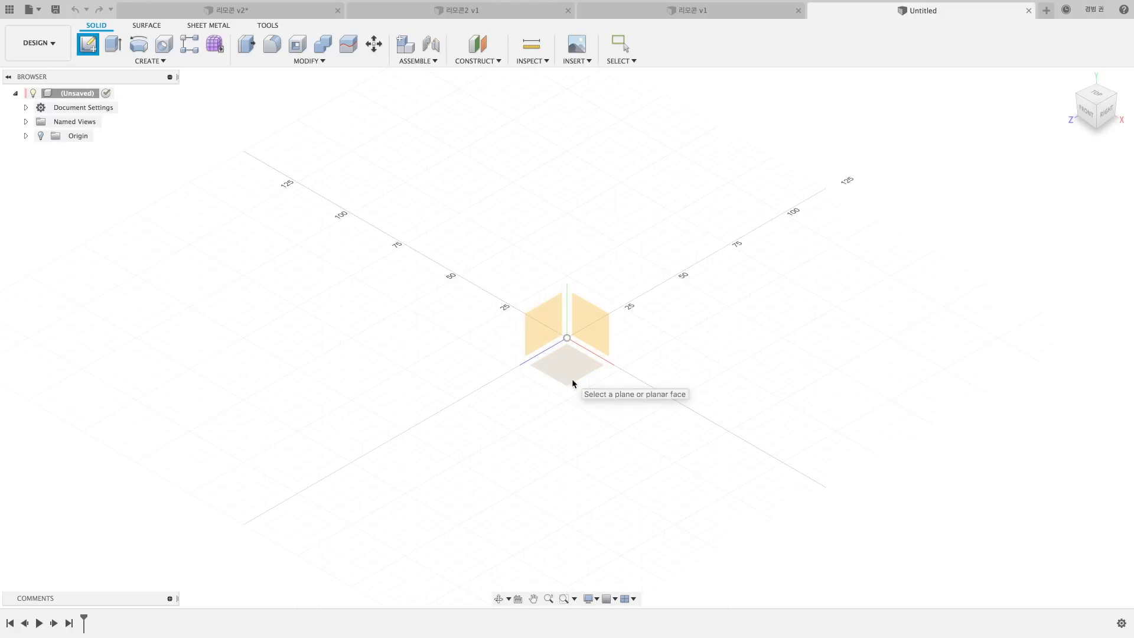
Step: Draw a centre-to-centre slot on the ground plane, running downward from the origin
left_click(571, 377)
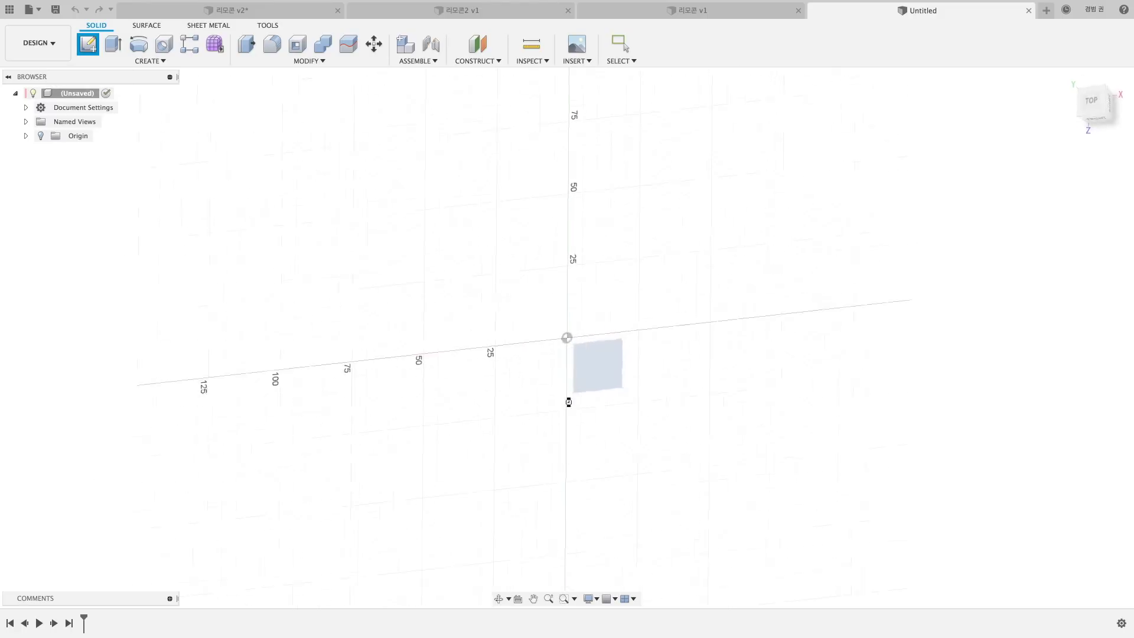
left_click(155, 61)
mouse_move(94, 148)
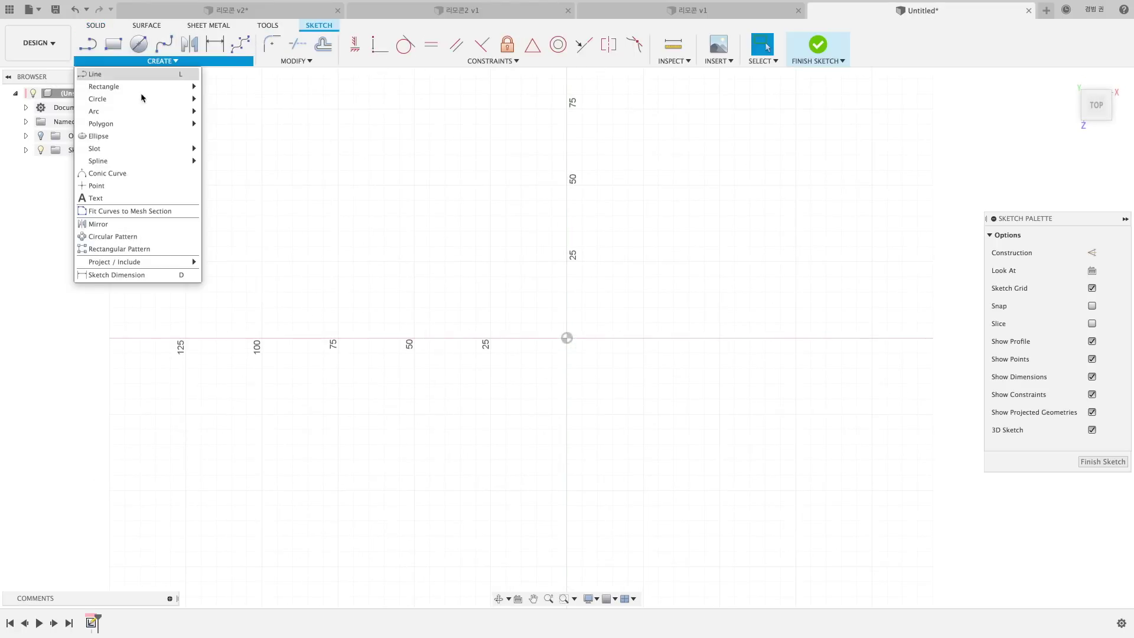
left_click(225, 150)
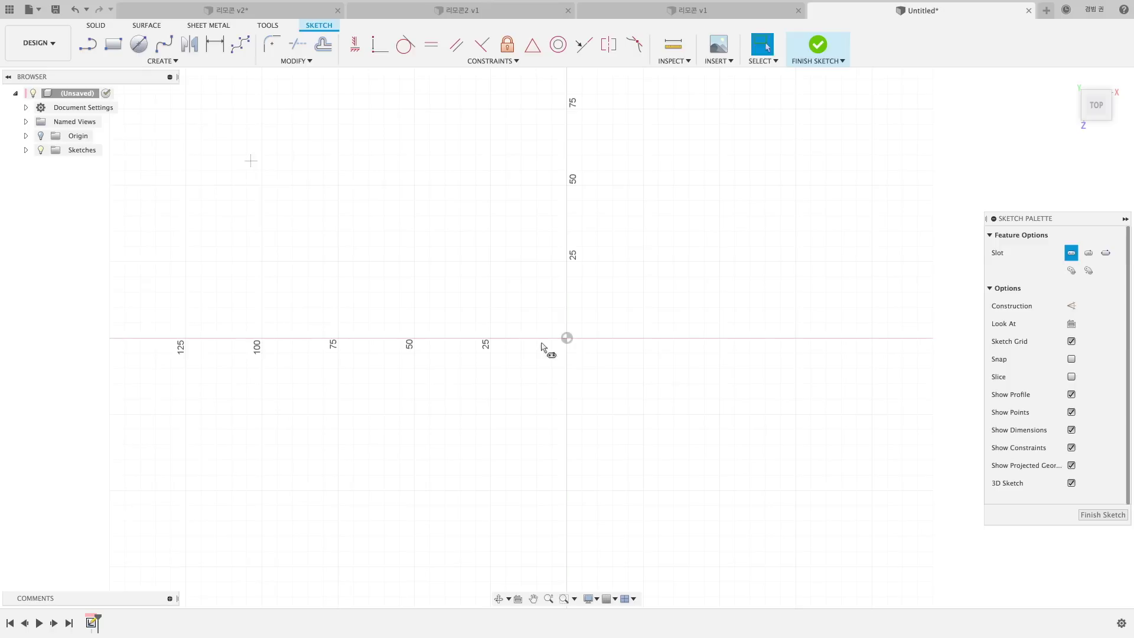
left_click(566, 338)
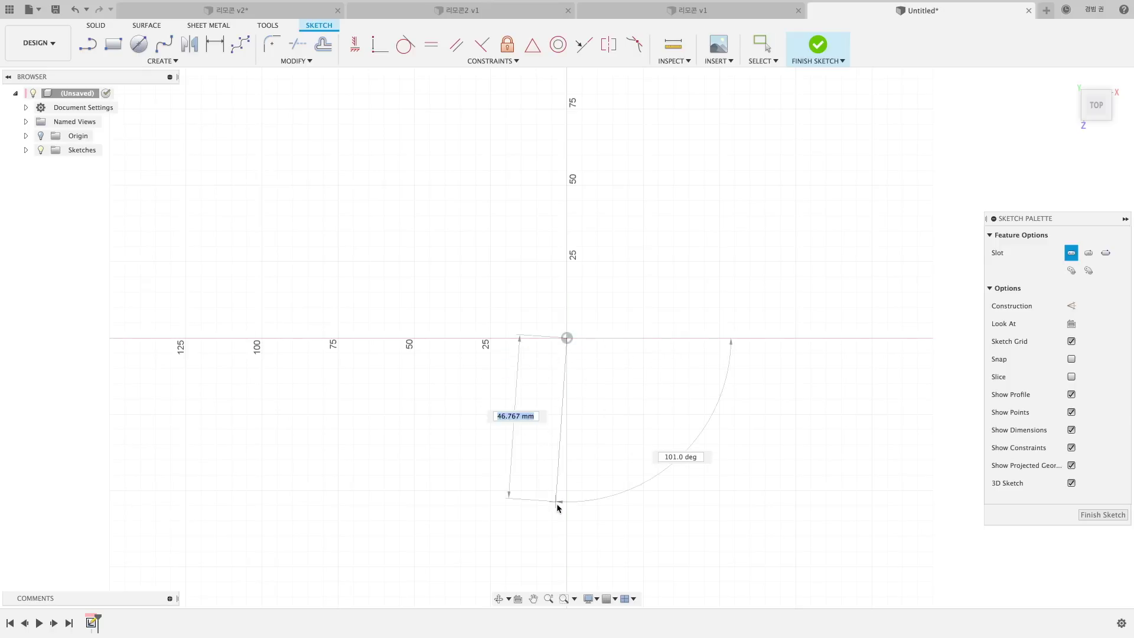
left_click(587, 514)
left_click(697, 495)
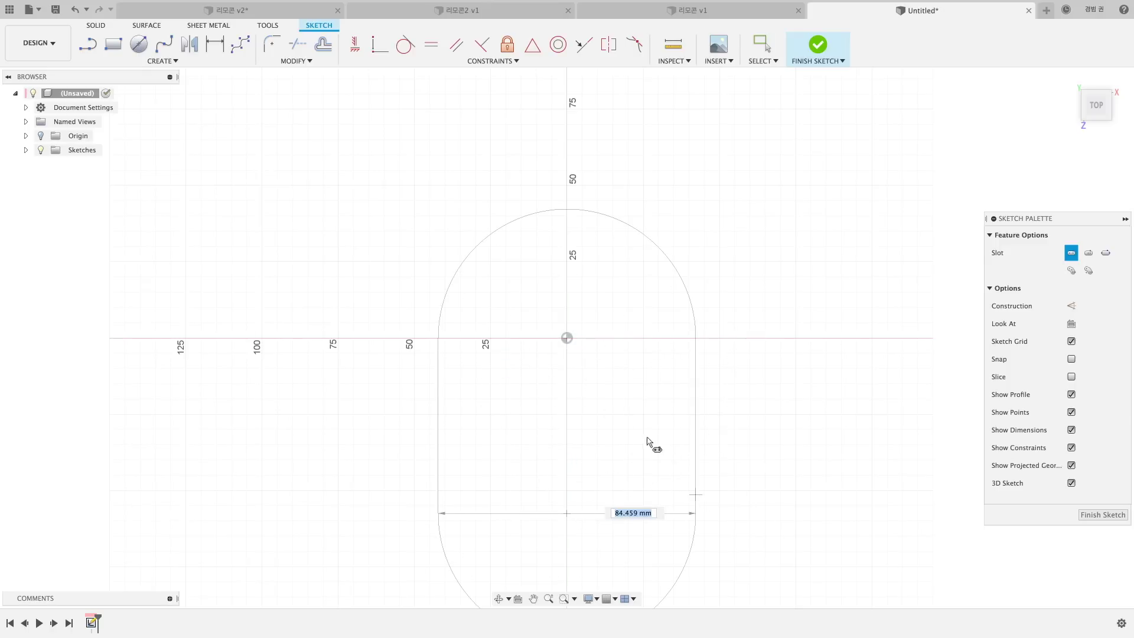
Step: Dimension the slot's top end arc to a 40 mm radius
key("d")
left_click(601, 266)
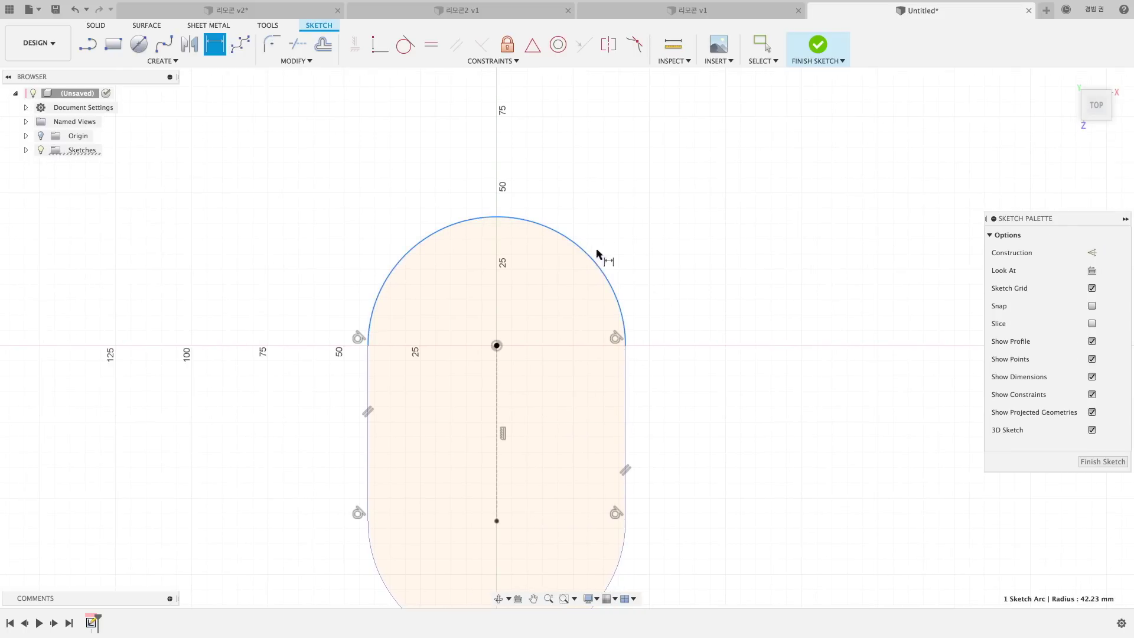
left_click(657, 235)
type("40")
key("Return")
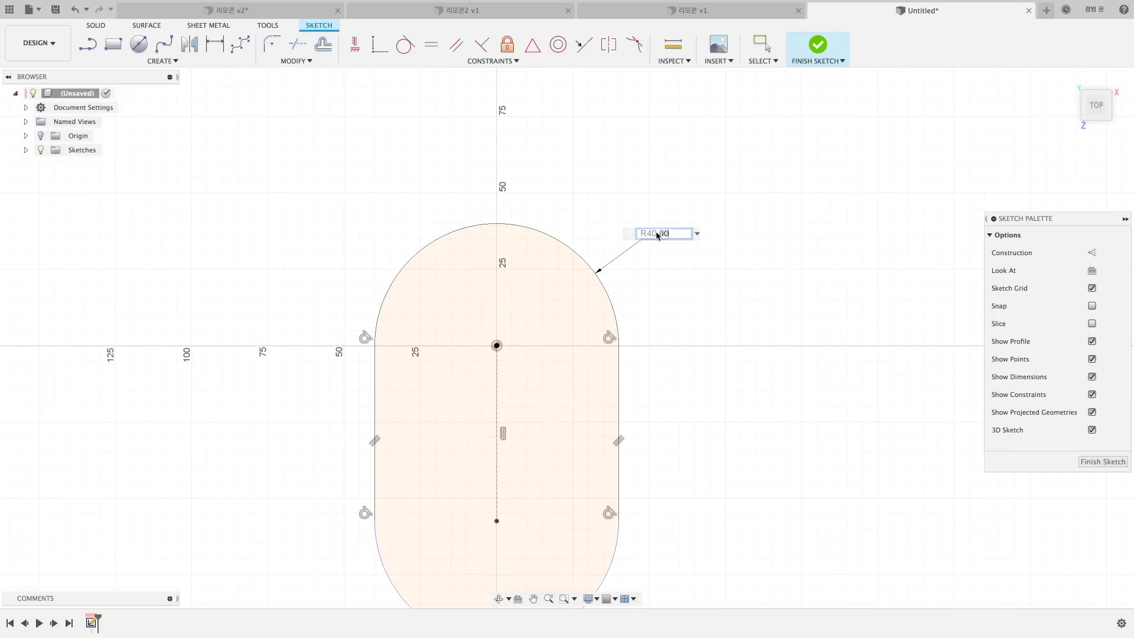
Step: Dimension the slot's centre-line length to 150 mm
scroll(657, 363, "up", 2)
scroll(656, 361, "down", 3)
middle_click_drag(668, 405, 608, 333)
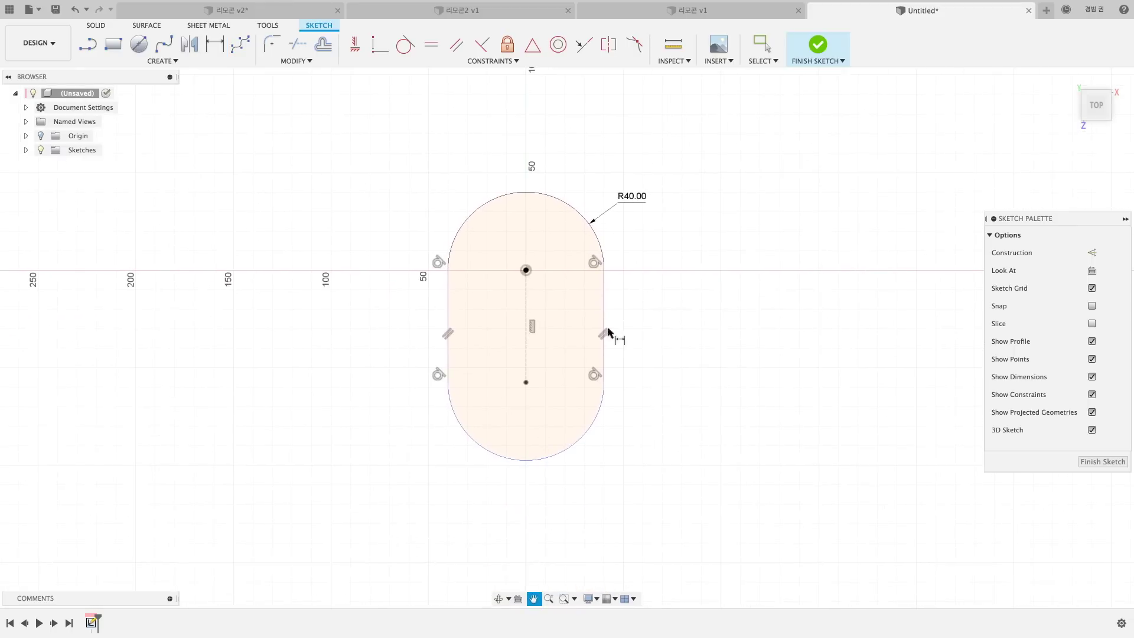
left_click(527, 326)
left_click(677, 322)
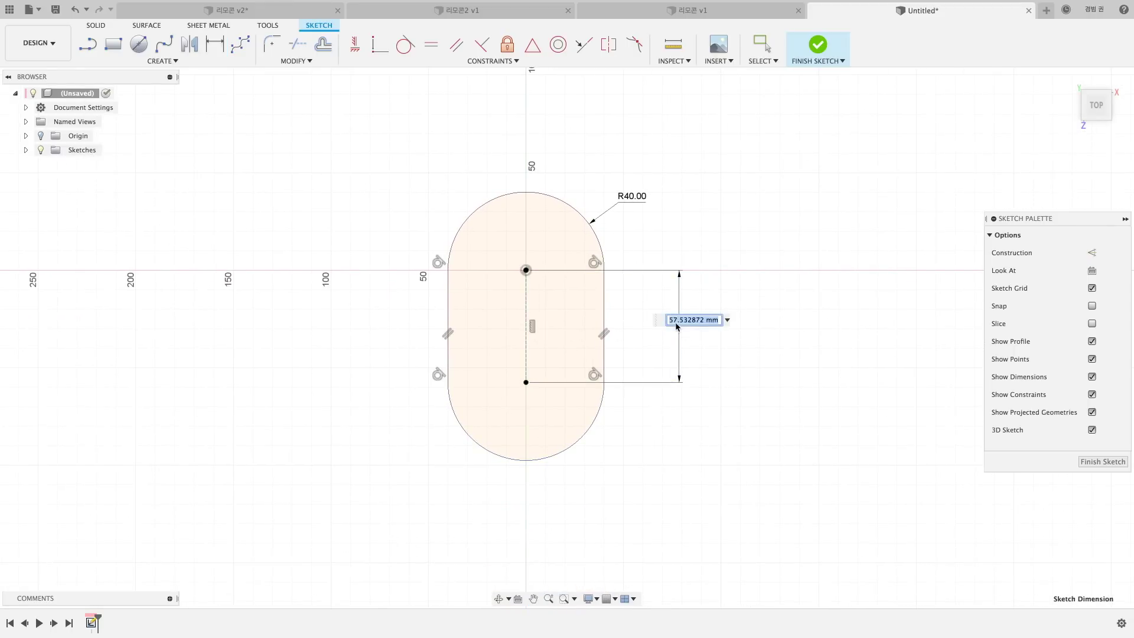
type("150")
key("Return")
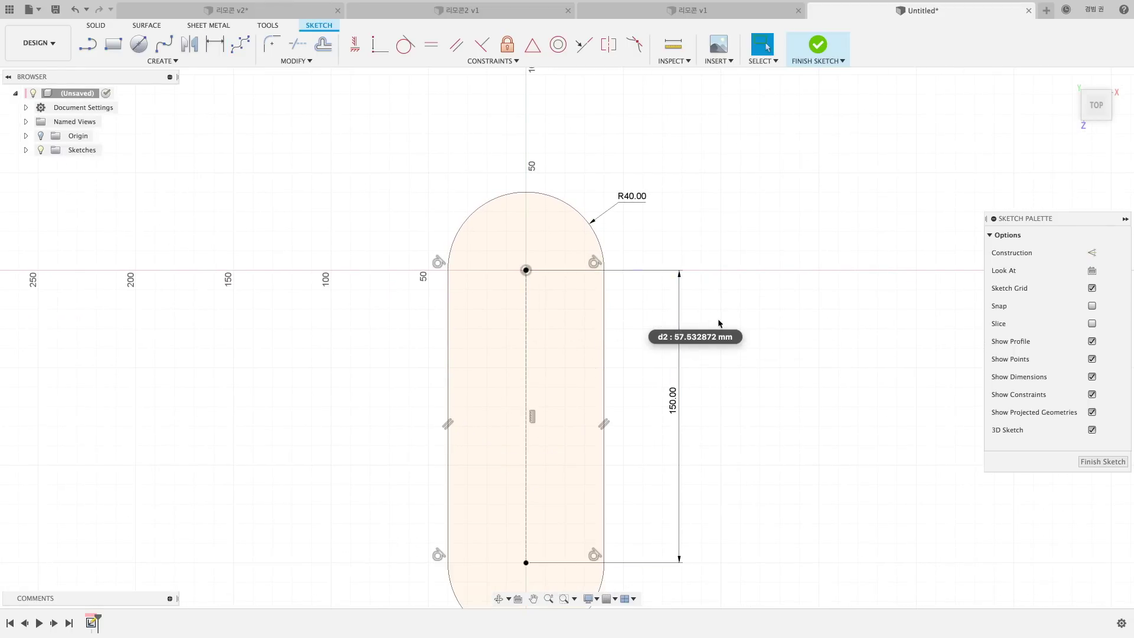
scroll(684, 322, "down", 2)
scroll(687, 322, "down", 2)
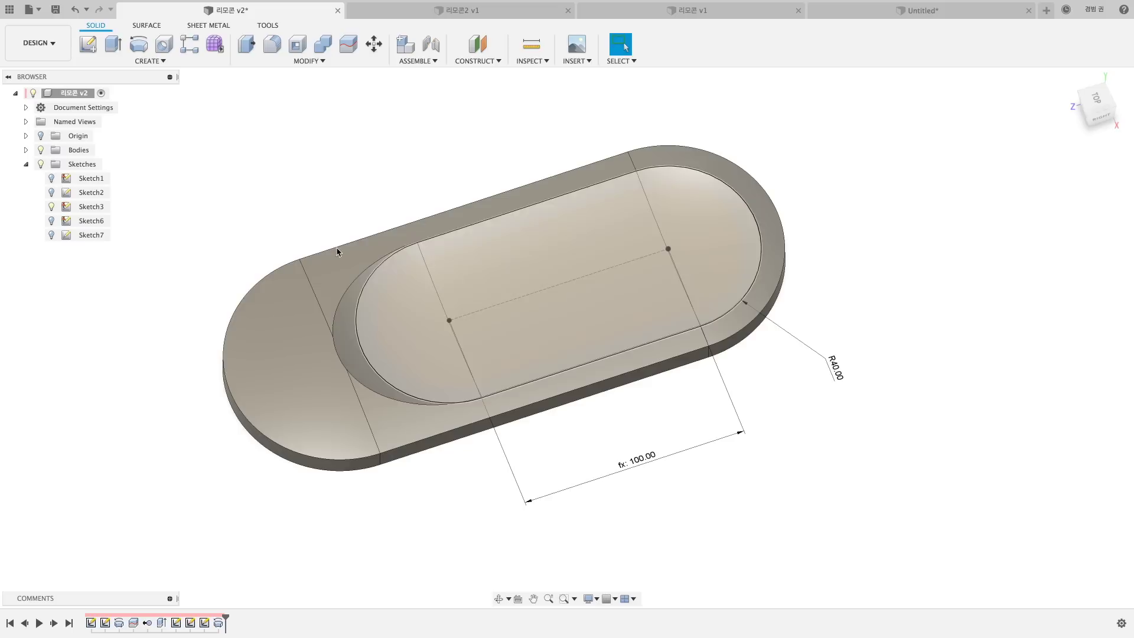
Step: Open the remote body's Sketch1 for reference, then return to the Untitled slot sketch
left_click(64, 179)
double_click(64, 179)
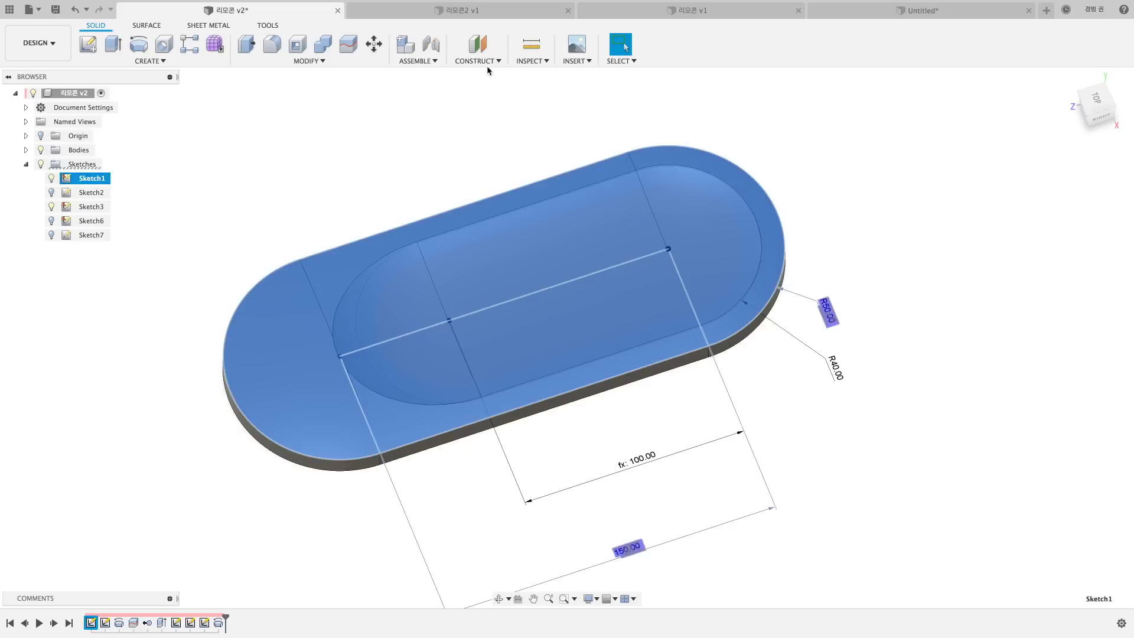
left_click(892, 13)
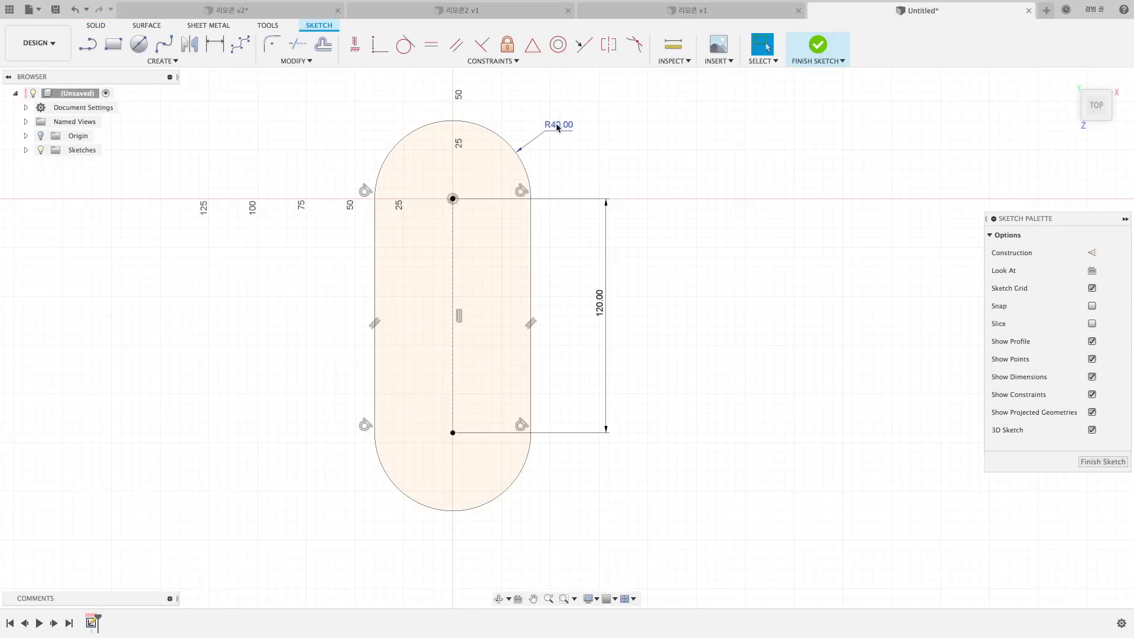
Step: Change the slot's end radius from 40 to 50 mm and finish the sketch
double_click(555, 129)
type("50")
key("Return")
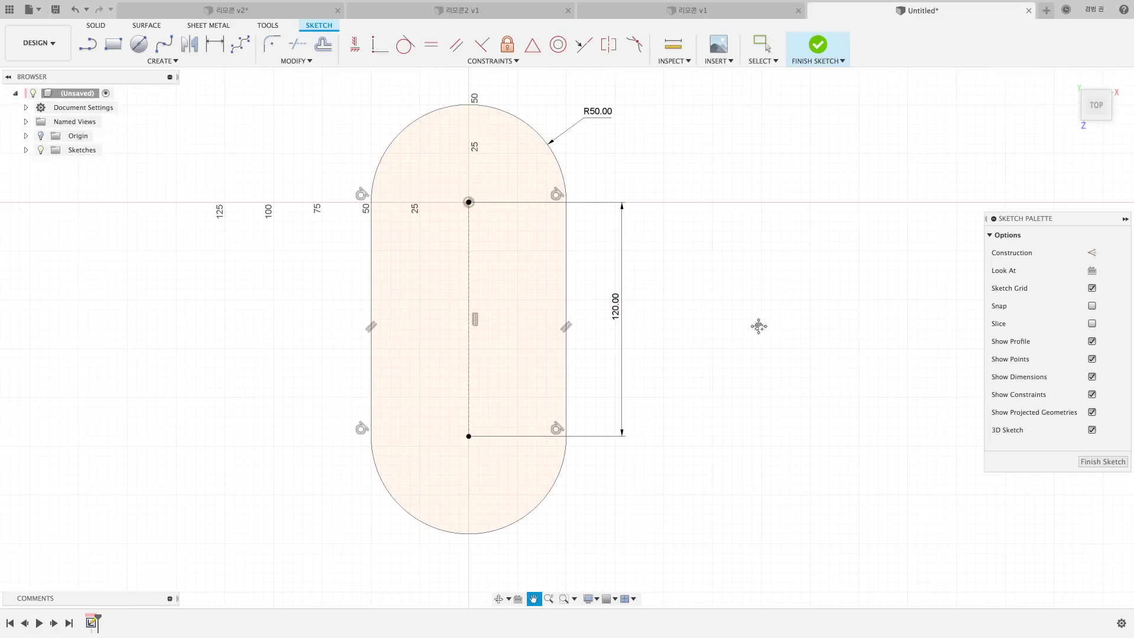
left_click(817, 47)
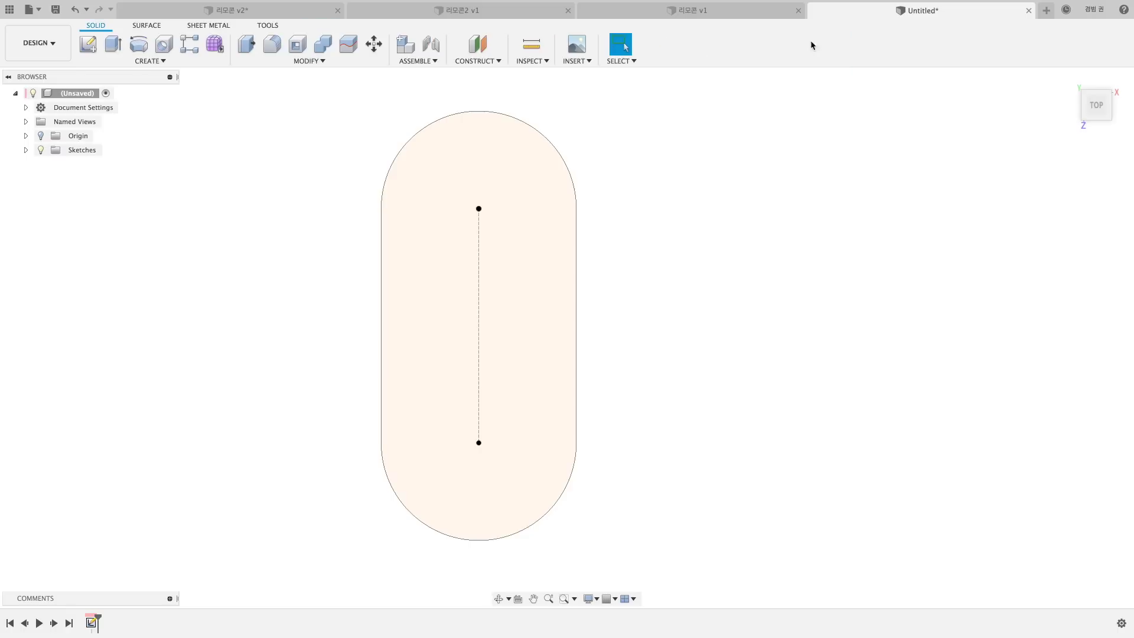
Step: Start a new sketch on the side plane and project both ellipse edges and the centre line into it
left_click(90, 44)
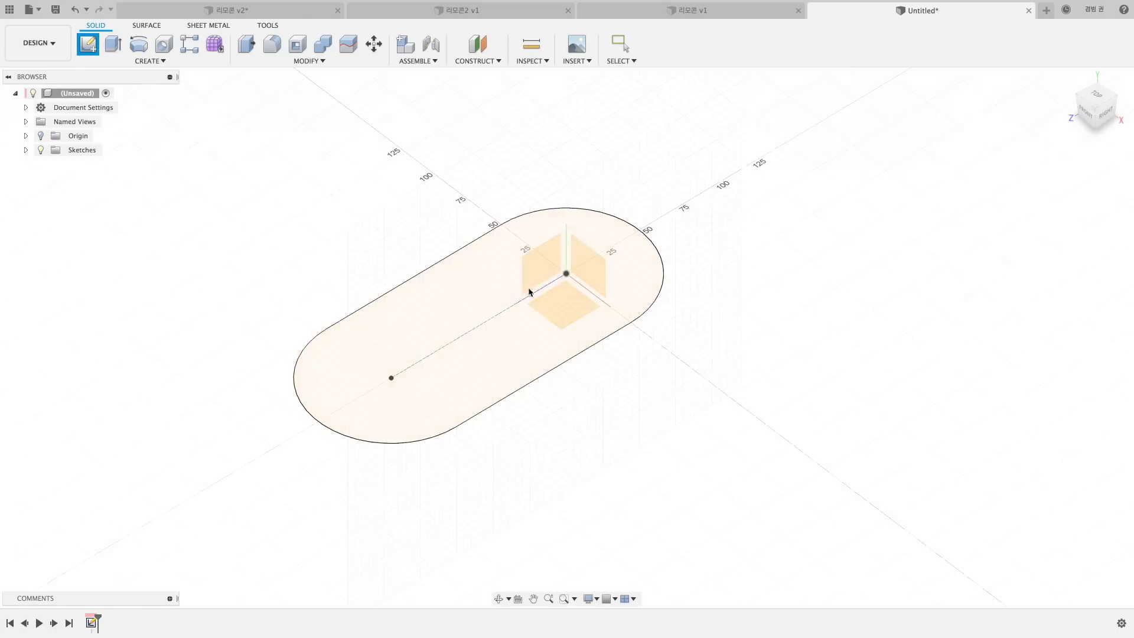
left_click(547, 261)
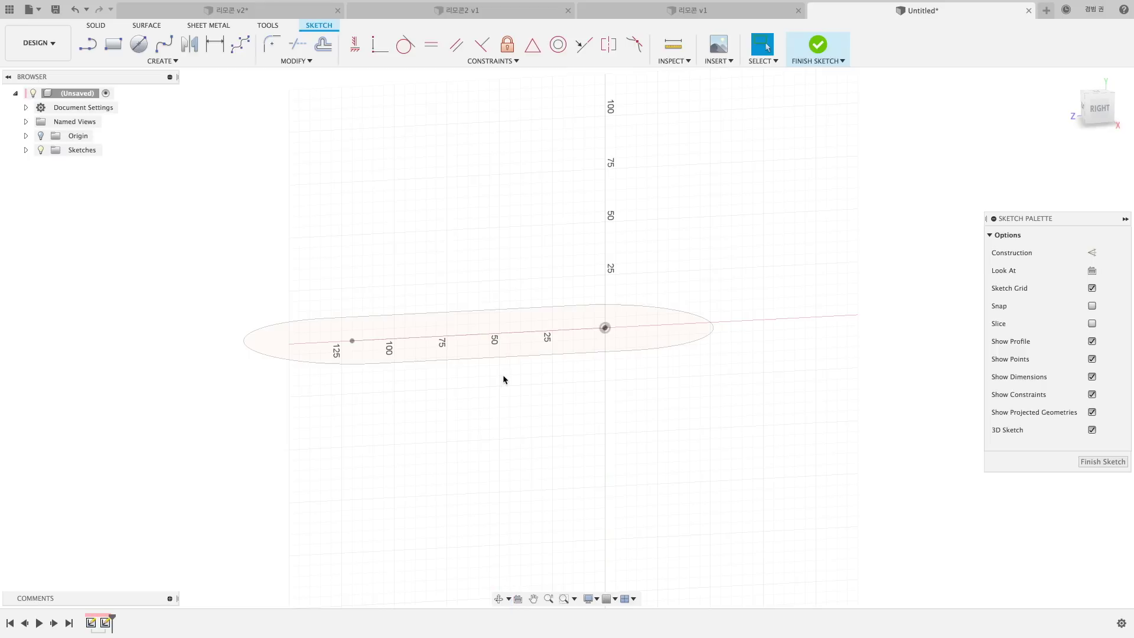
key("p")
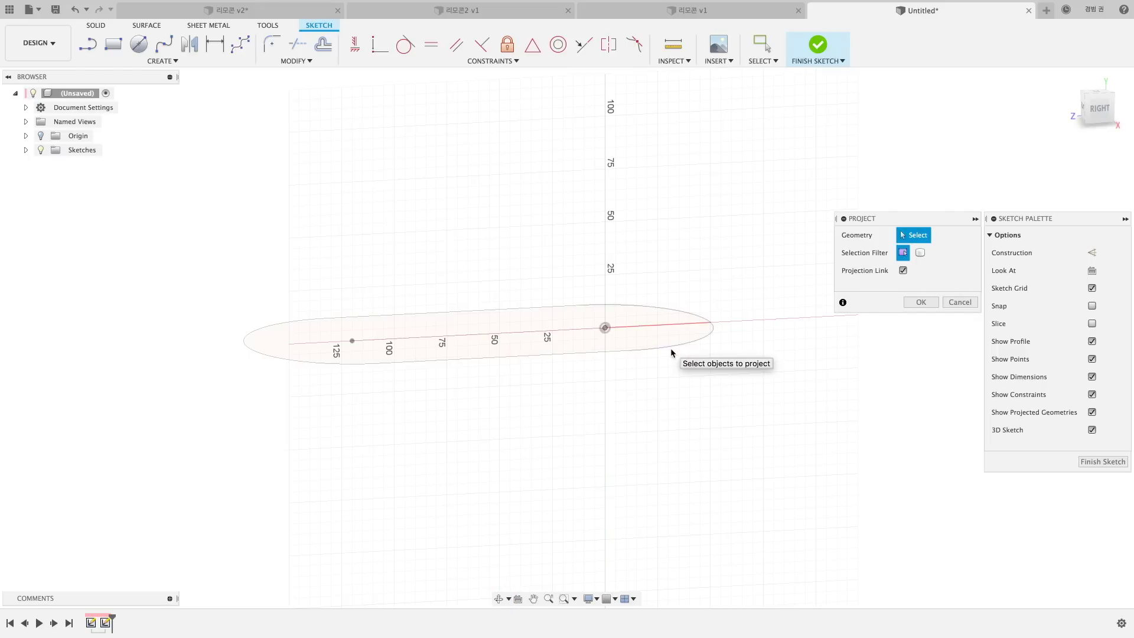
left_click(671, 353)
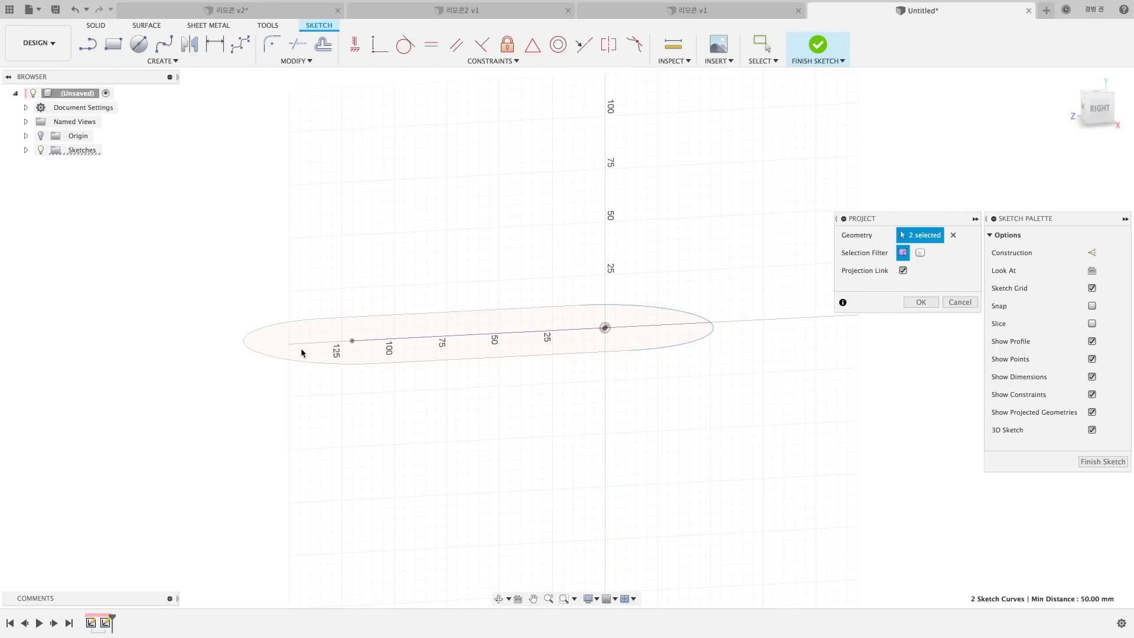
left_click(286, 365)
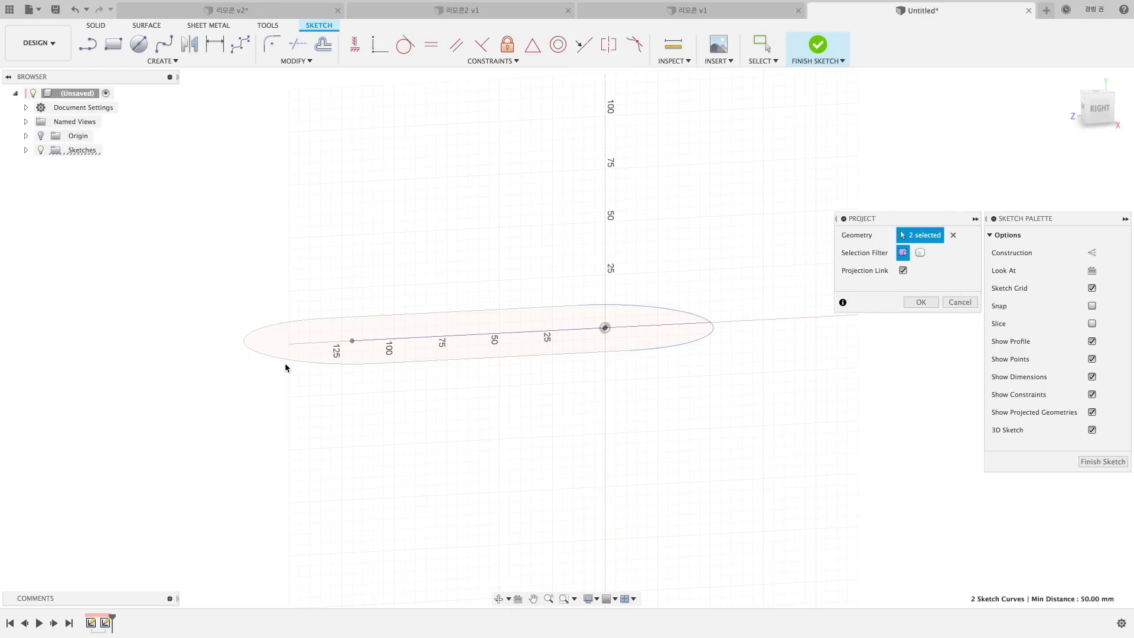
left_click(921, 303)
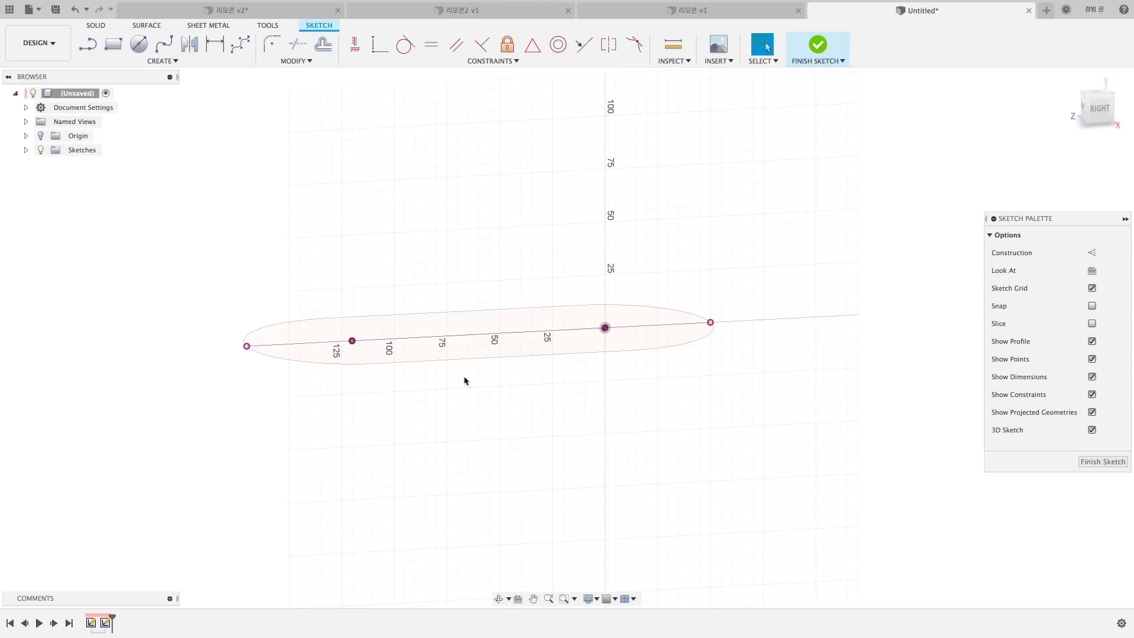
left_click(27, 150)
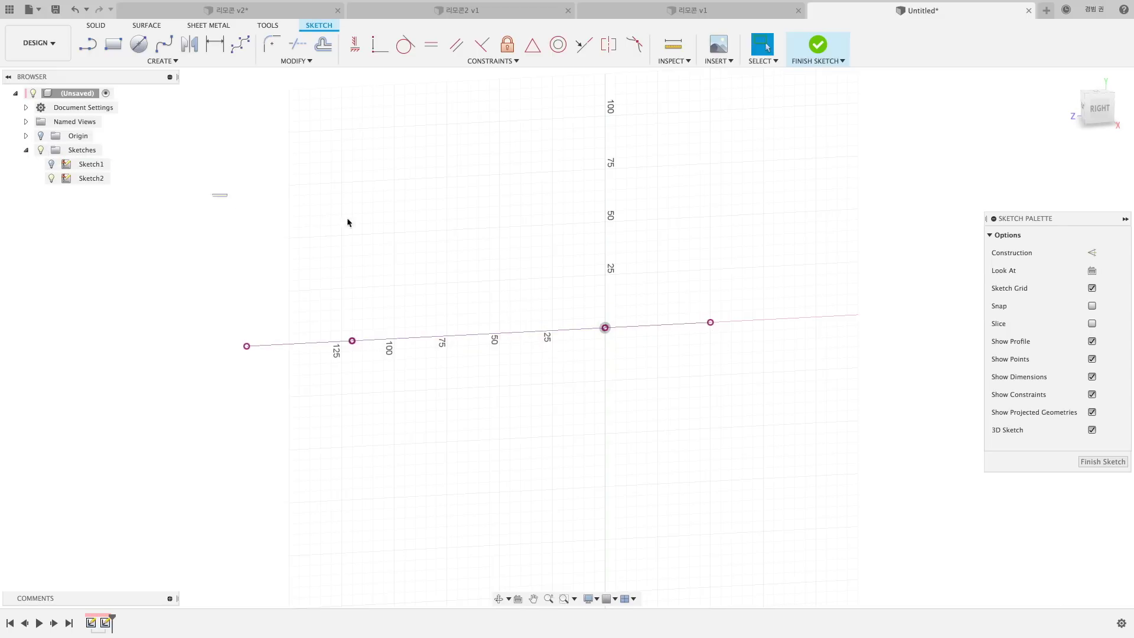
middle_click_drag(346, 221, 375, 215, "shift")
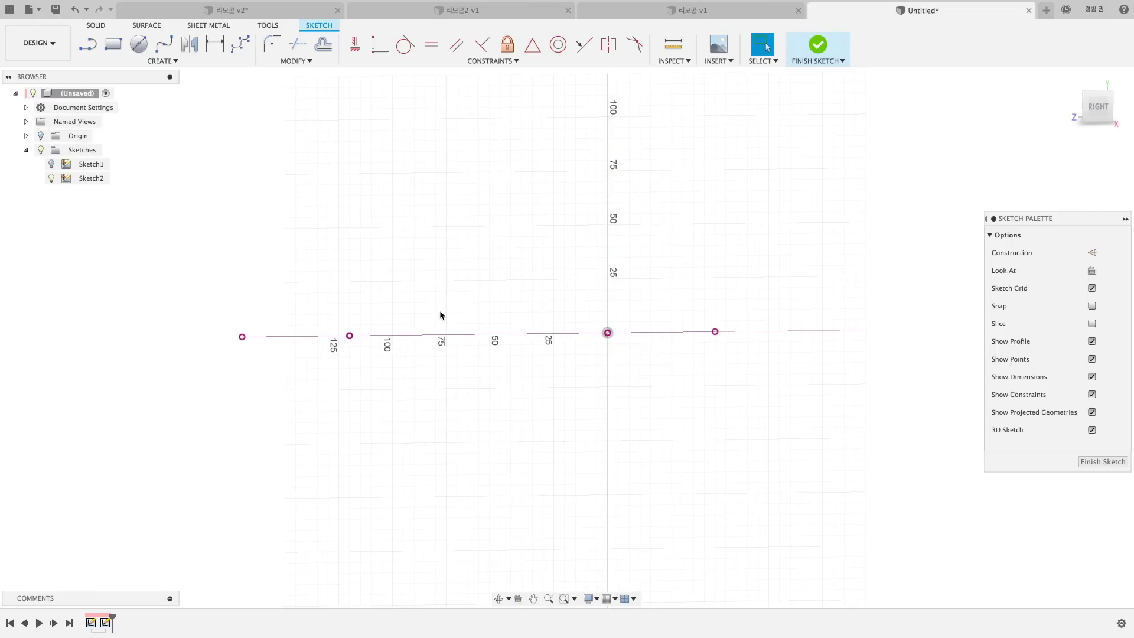
Step: Draw a centre-to-centre slot across the projected line, from the left point to near the origin
scroll(551, 353, "up", 2)
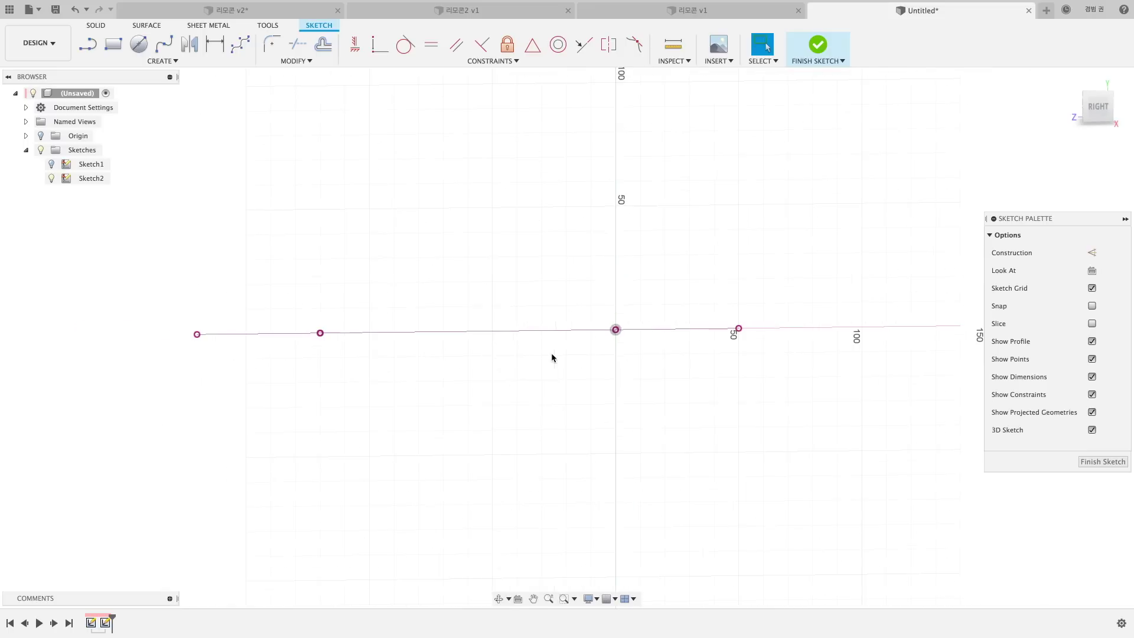
mouse_move(552, 384)
middle_mouse_down()
mouse_move(600, 370)
mouse_move(591, 370)
middle_mouse_up()
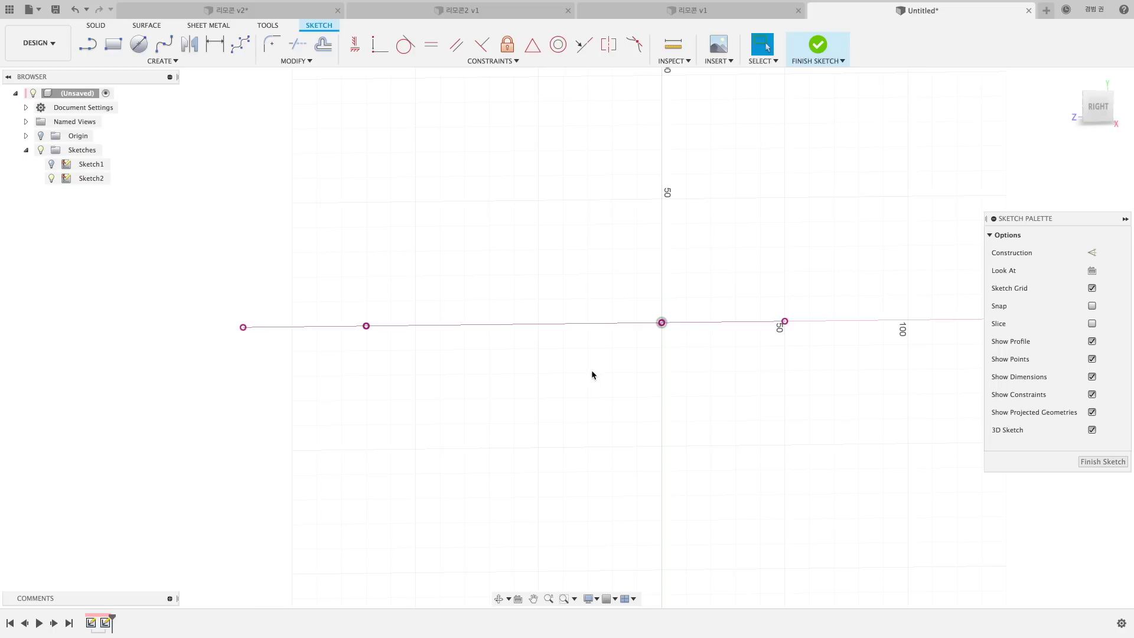
left_click(161, 61)
mouse_move(133, 111)
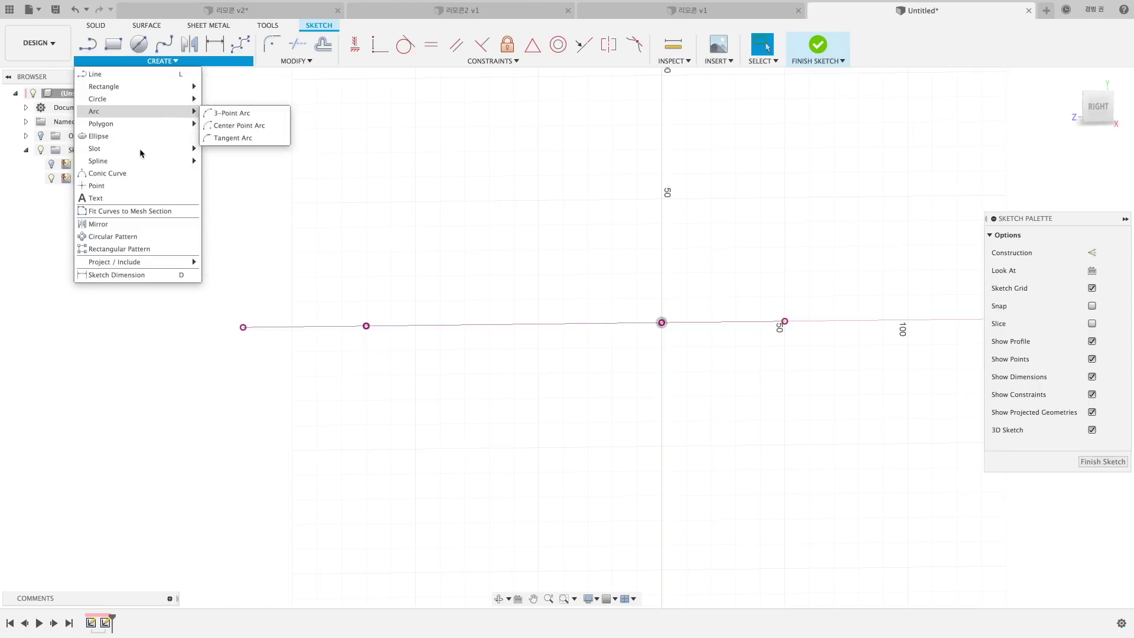
mouse_move(133, 147)
left_click(221, 152)
left_click(368, 376)
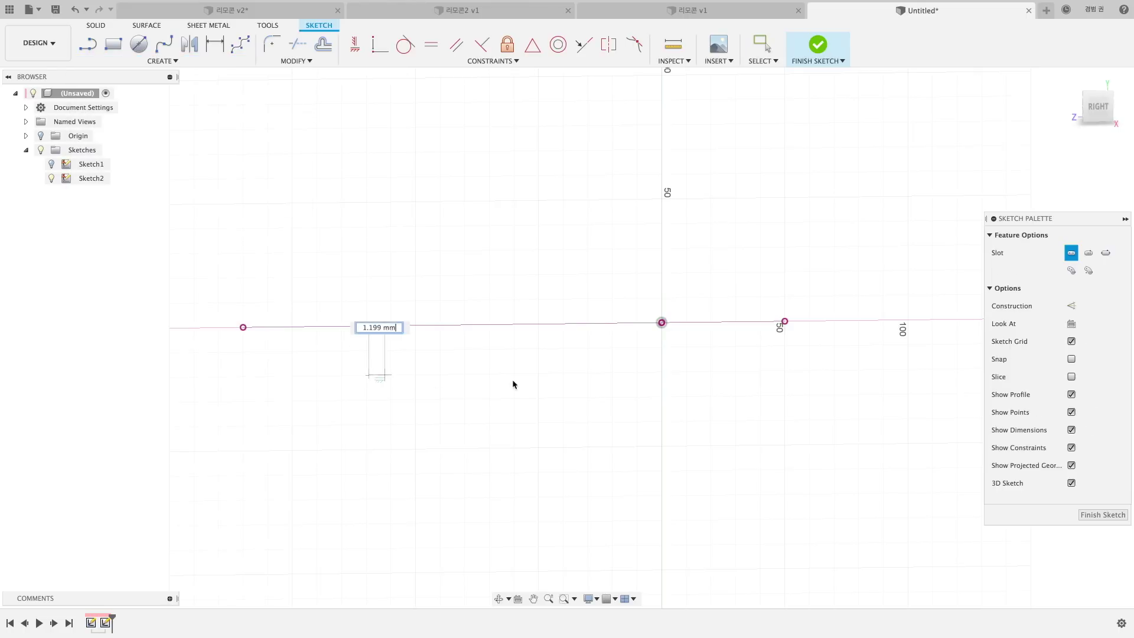
left_click(657, 373)
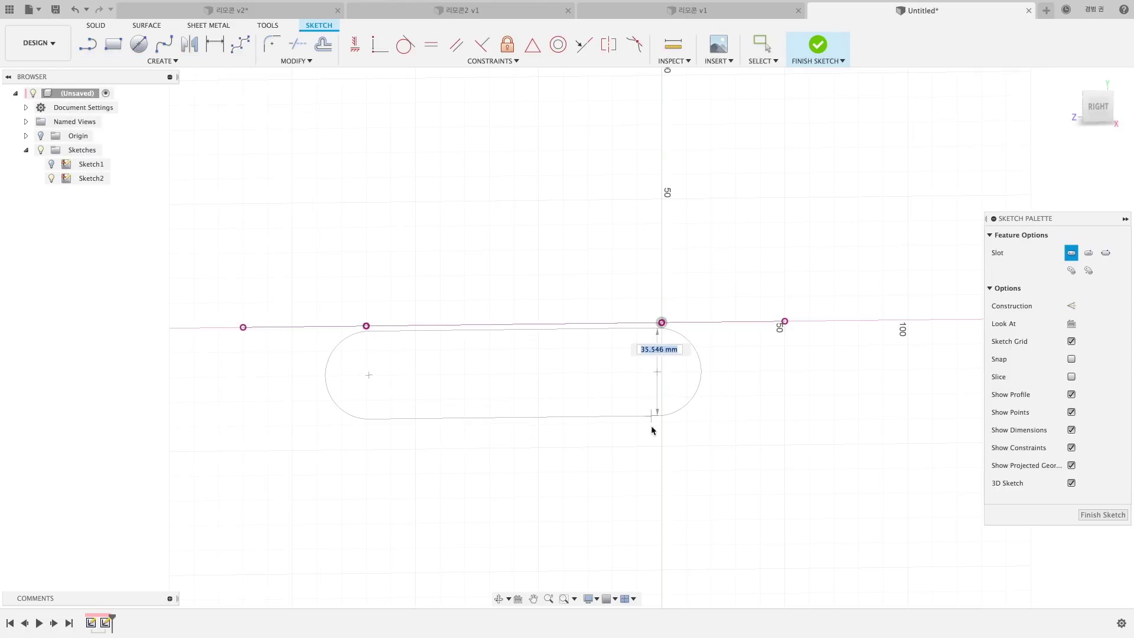
left_click(644, 459)
key("Escape")
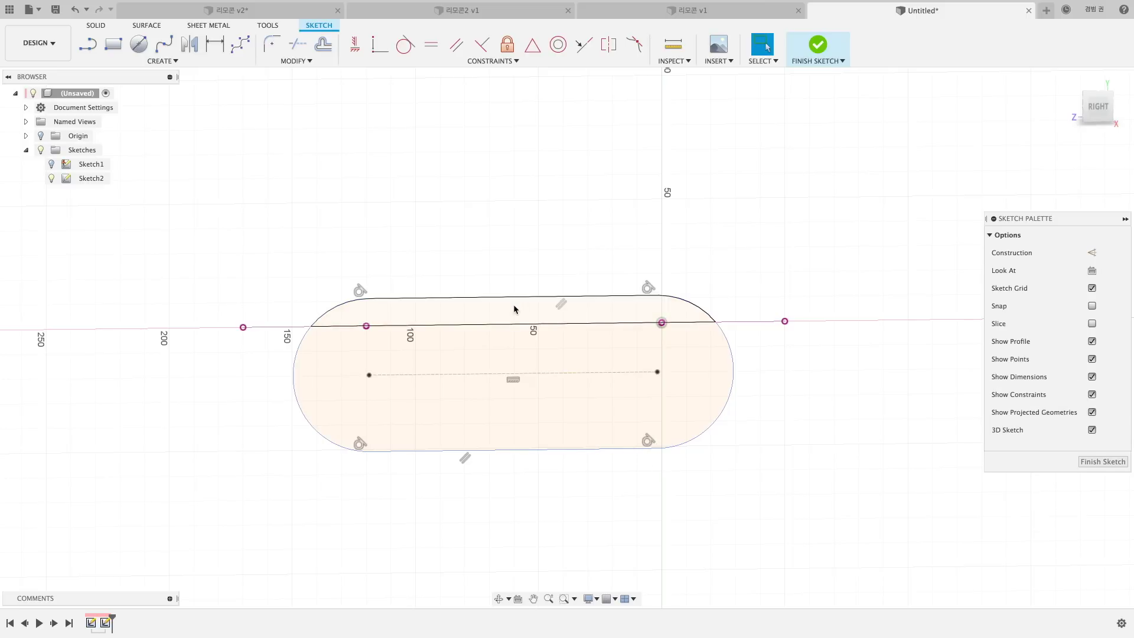
left_click(512, 305)
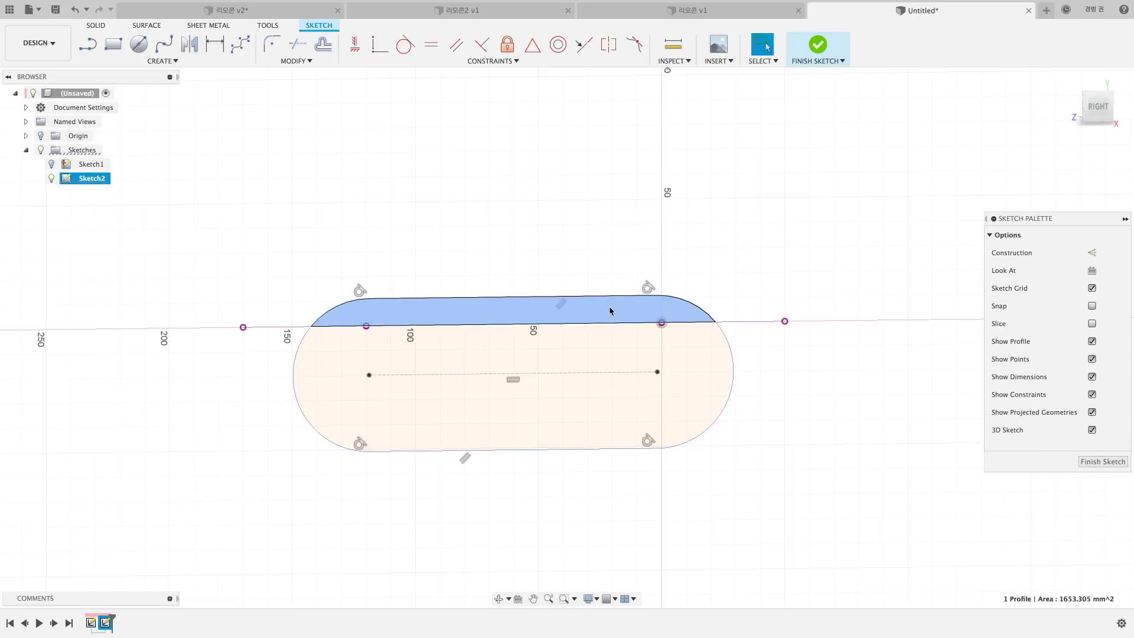
Step: Constrain both slot centres vertically to the projected origin and left projected point
left_click(592, 231)
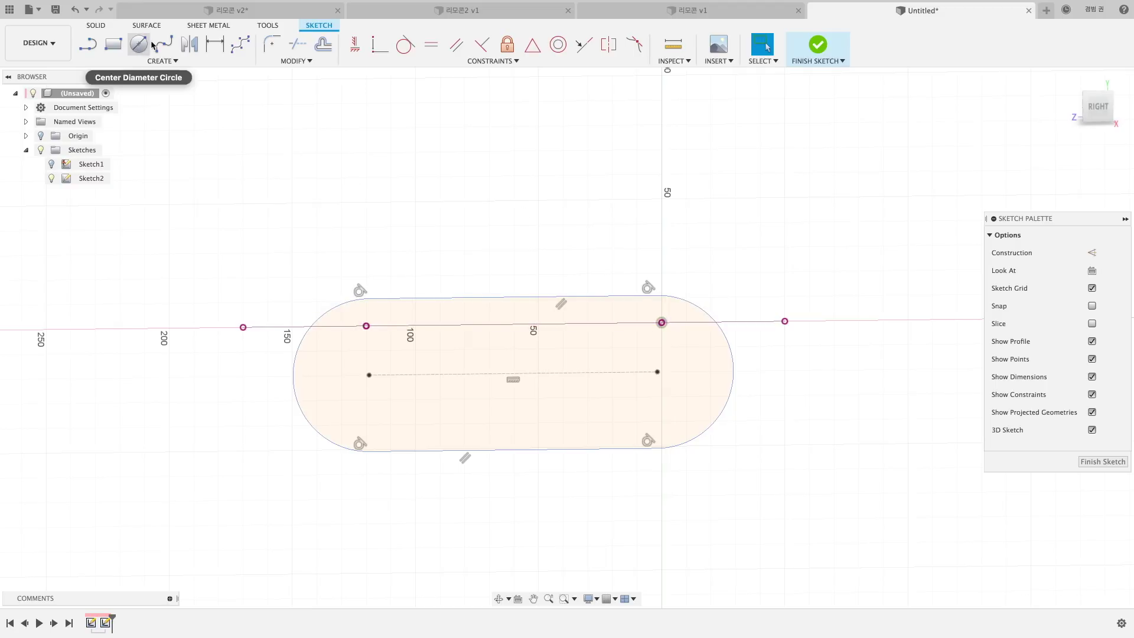
left_click(354, 45)
left_click(655, 372)
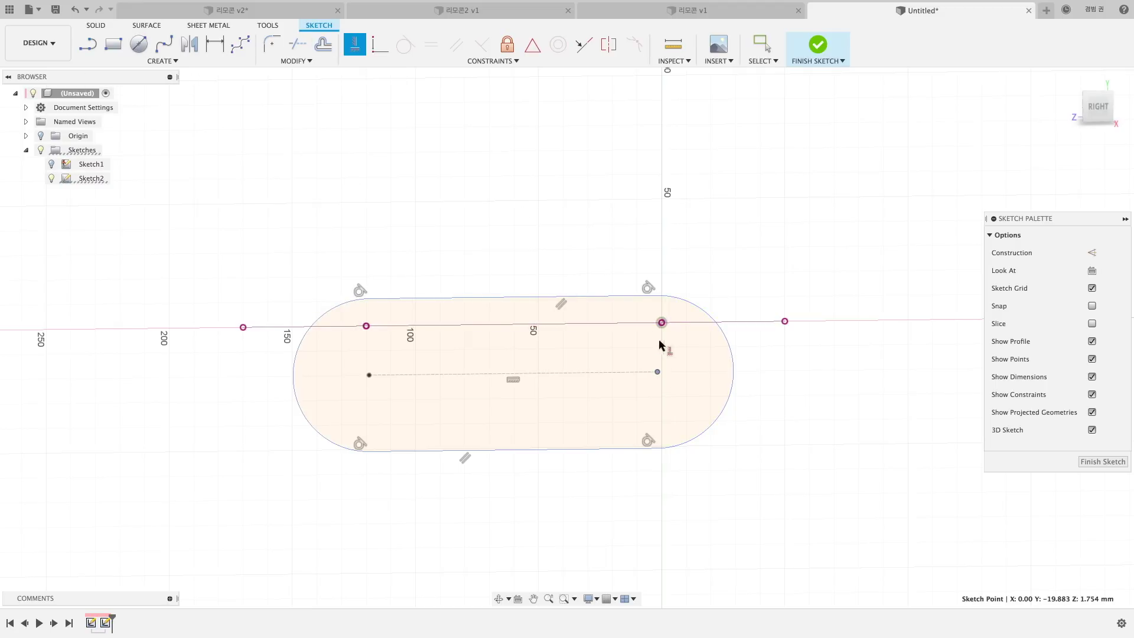
left_click(662, 322)
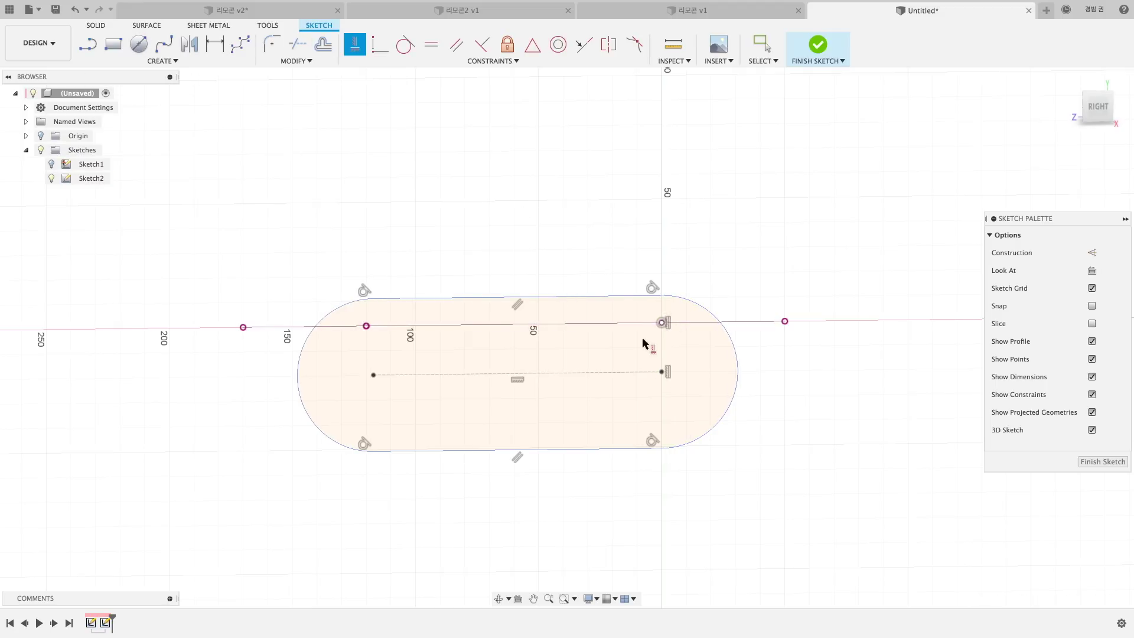
left_click(374, 375)
left_click(366, 326)
key("Escape")
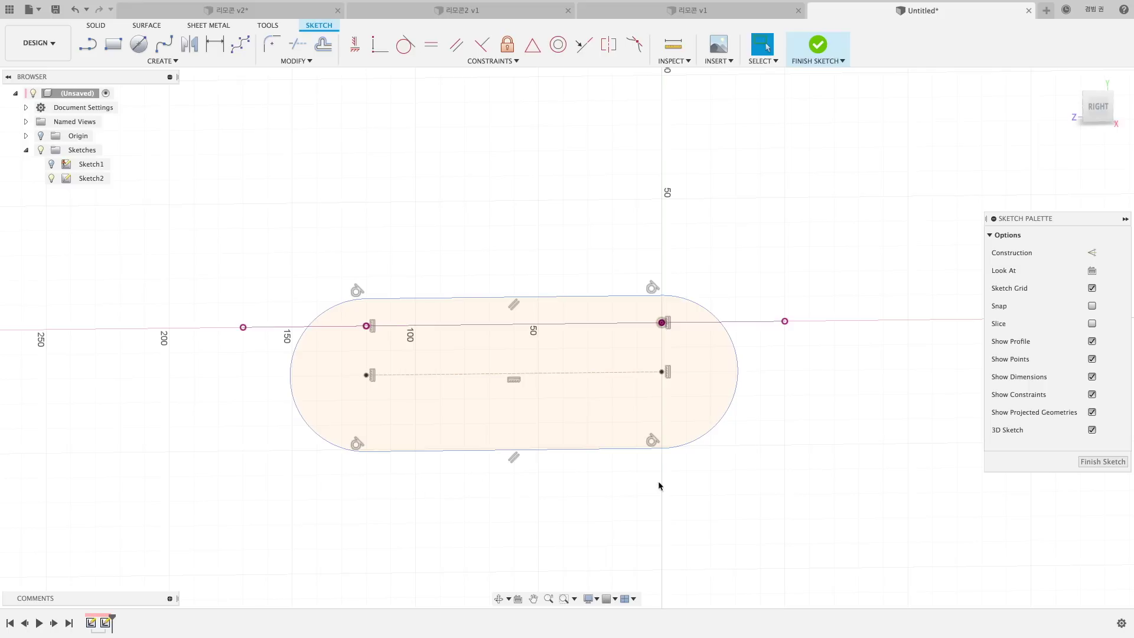
Step: Make the slot's right arc coincident with the projected endpoint and drag the top edge down
middle_click_drag(660, 486, 626, 451)
left_click_drag(647, 417, 675, 462)
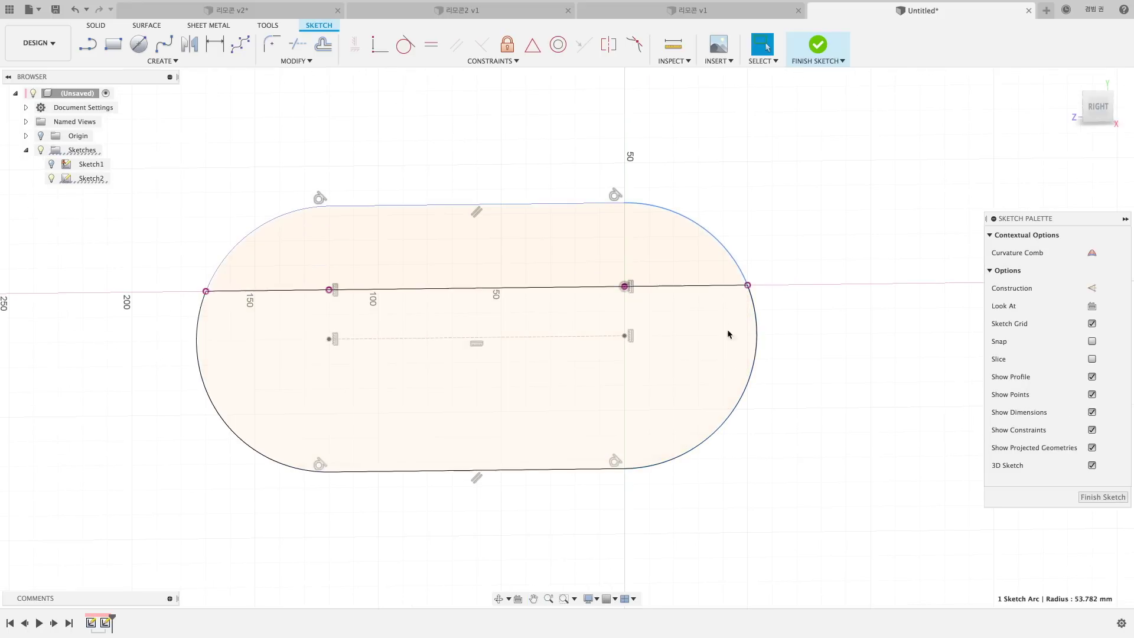
left_click(748, 285)
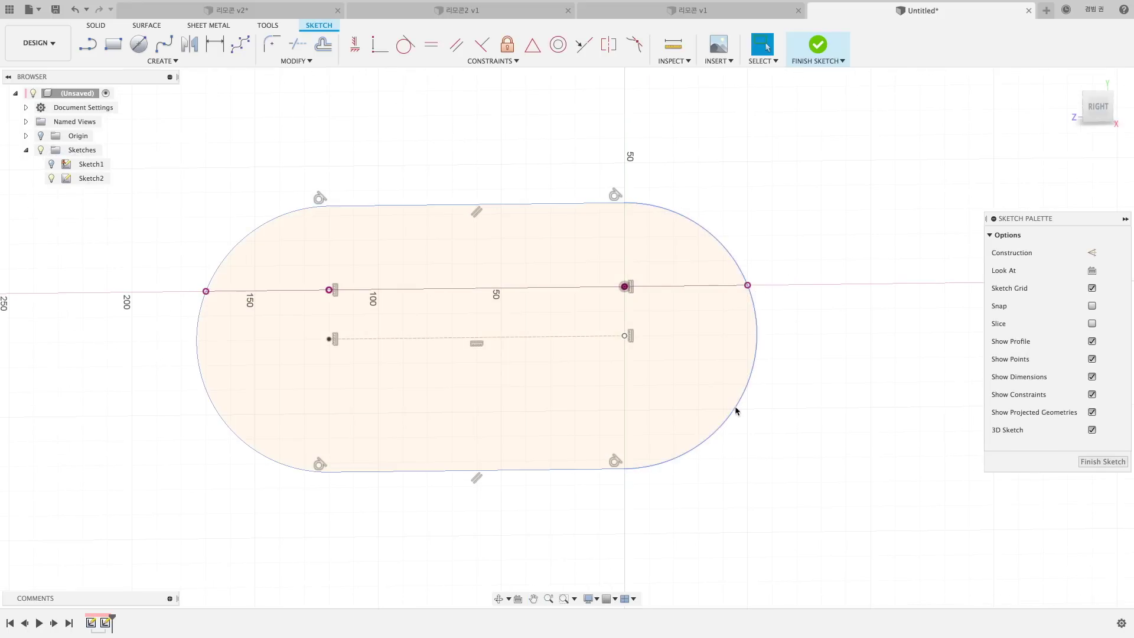
left_click_drag(734, 412, 711, 264)
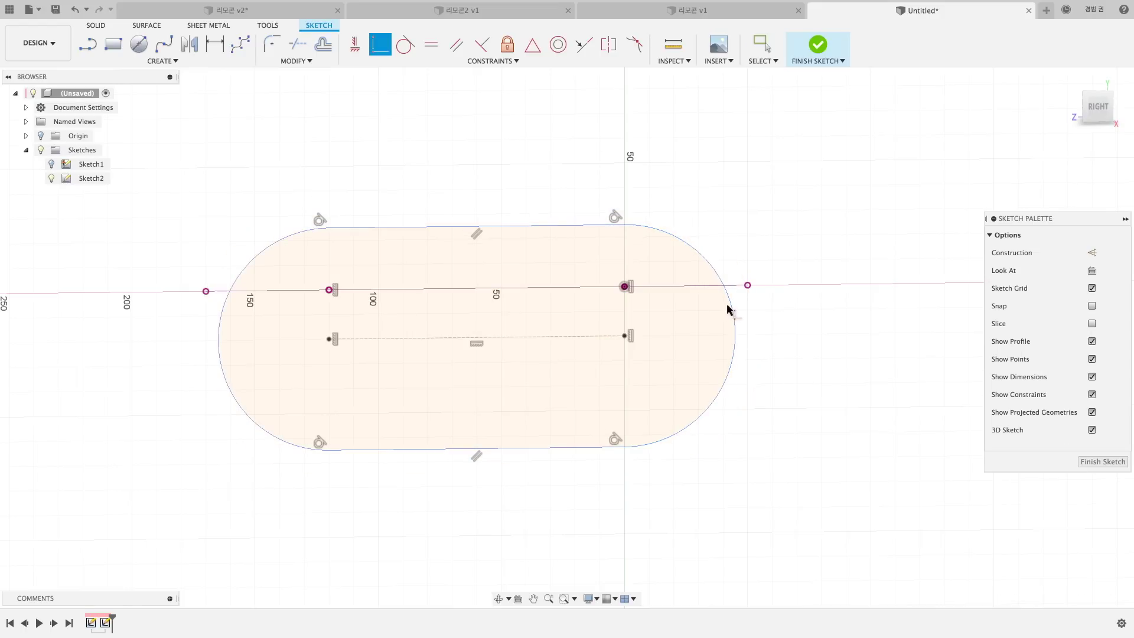
left_click(728, 308)
left_click(747, 285)
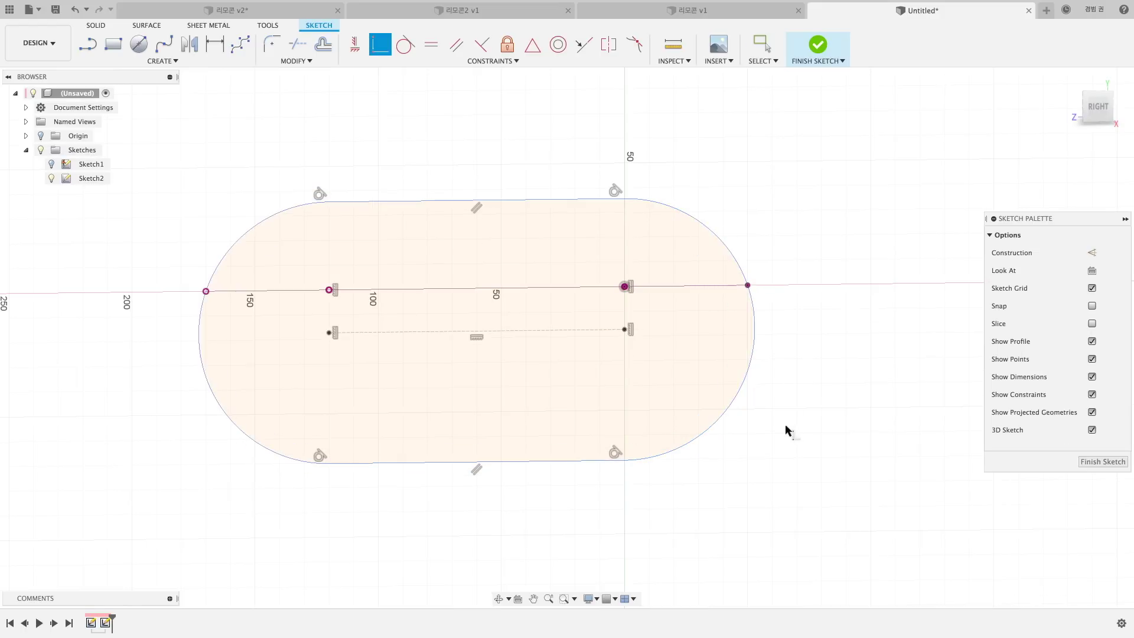
key("Escape")
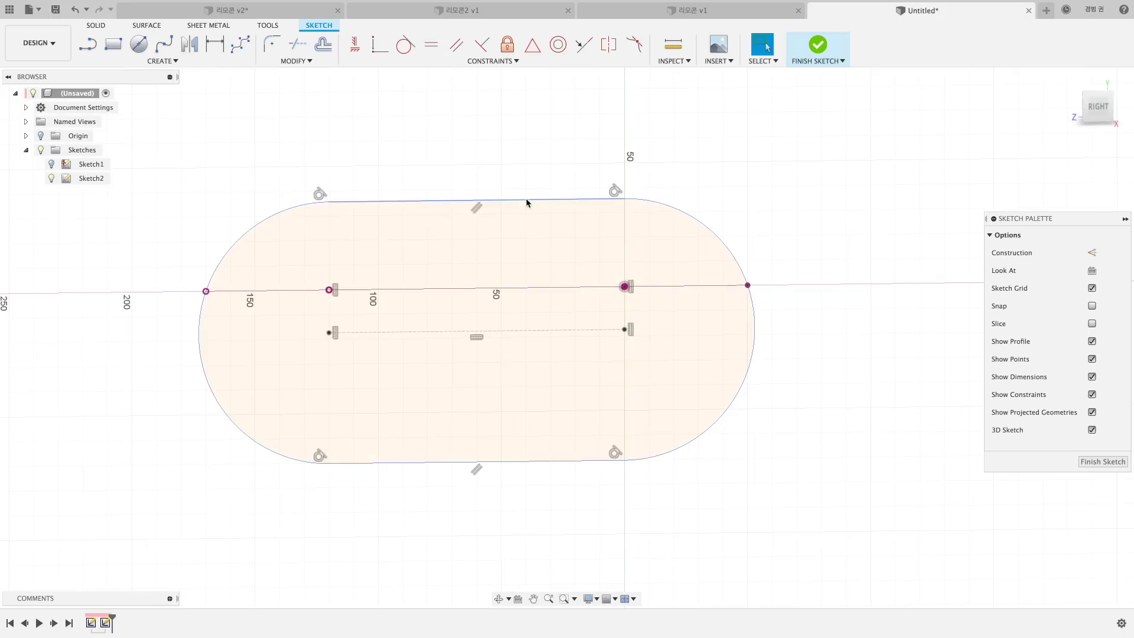
left_click_drag(526, 200, 527, 293)
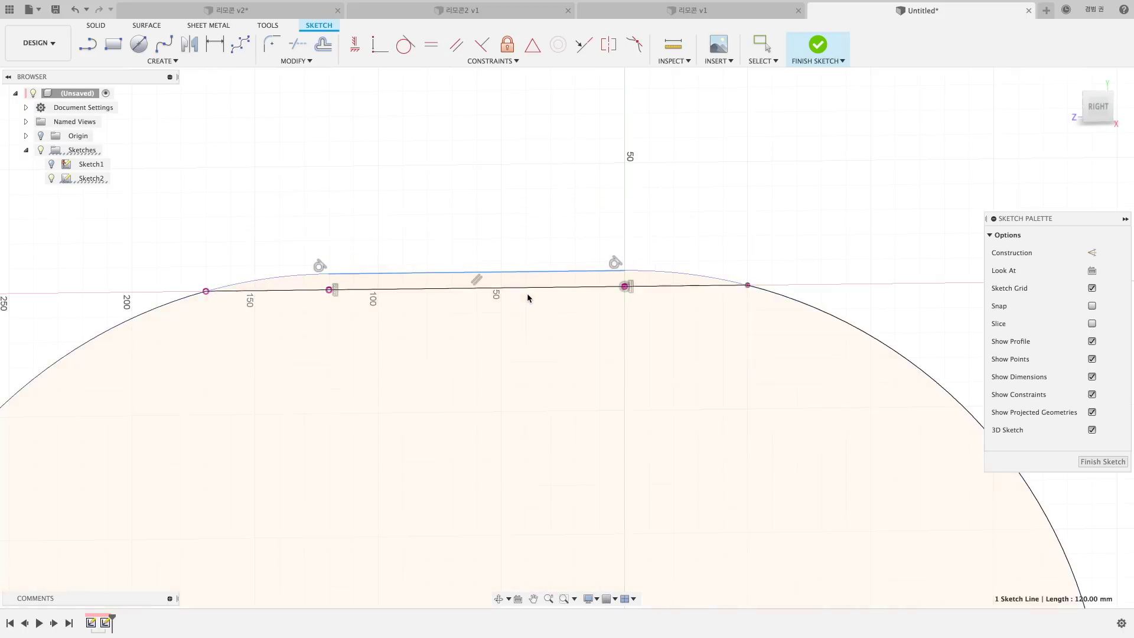
Step: Dimension a 5 mm gap between the slot's top edge and the reference line
key("d")
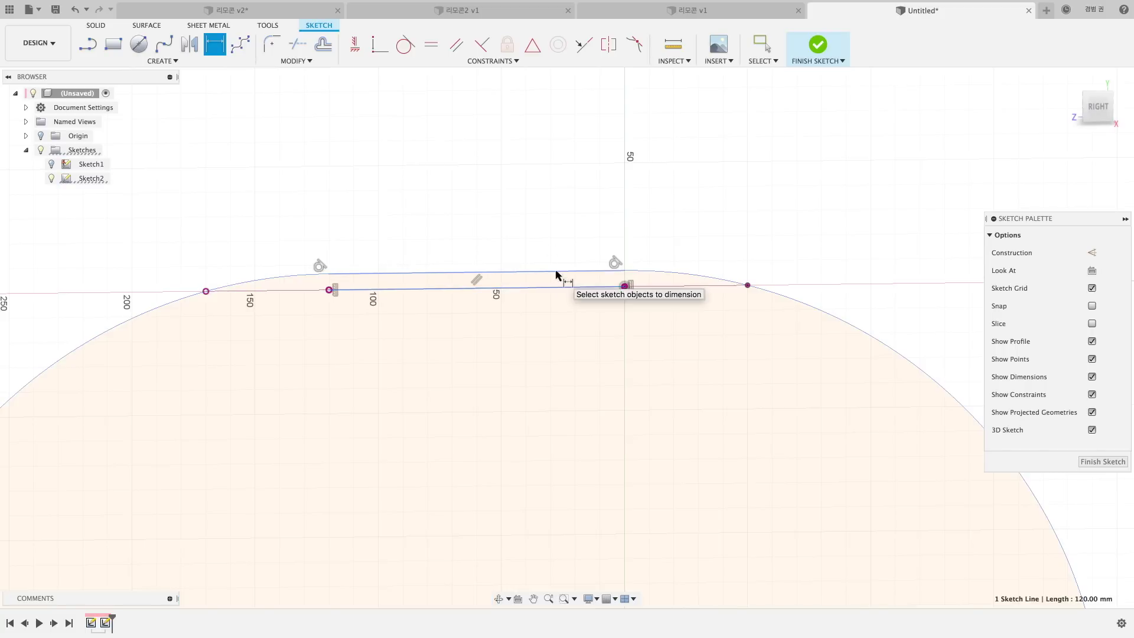
left_click(555, 273)
left_click(591, 287)
left_click(598, 322)
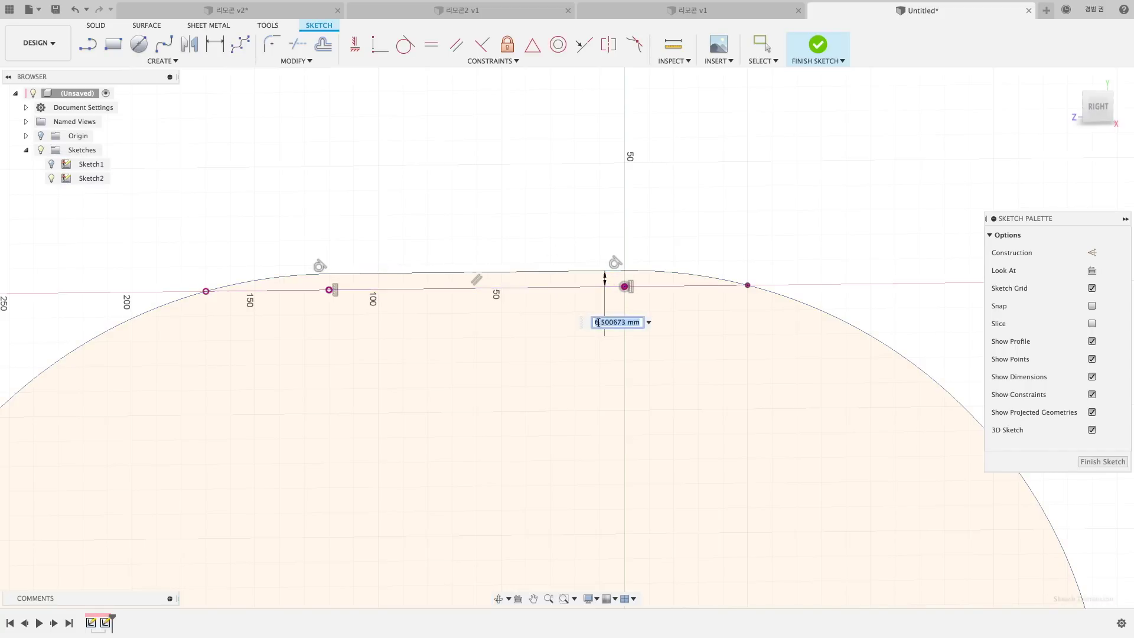
type("5")
key("Return")
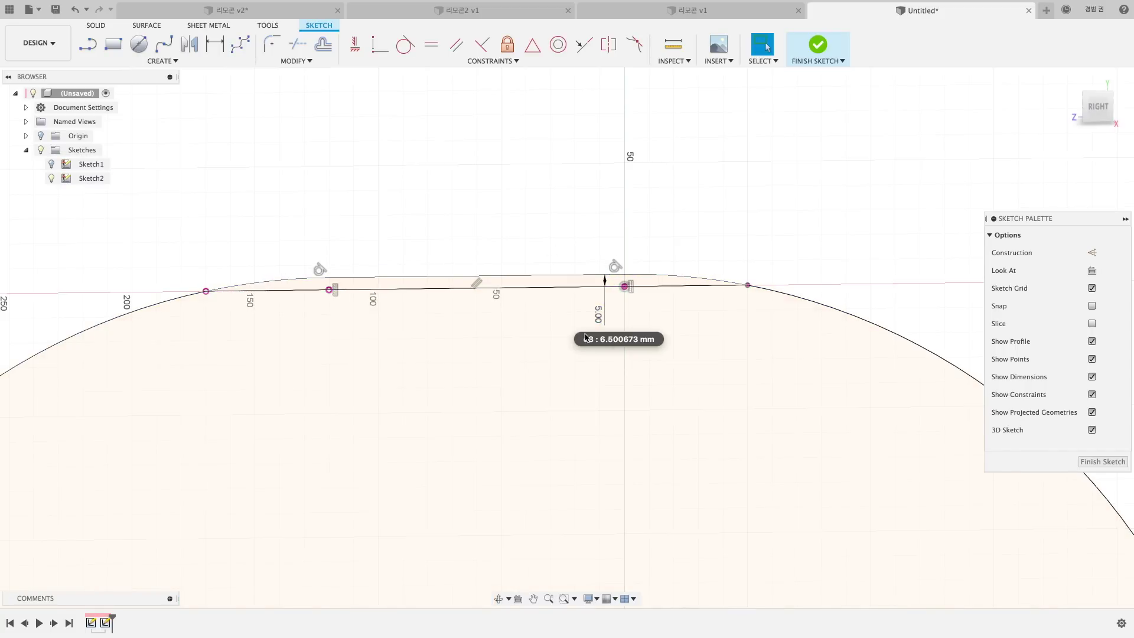
Step: Inspect the profiles by selecting the large slot region and the thin sliver above the reference line
left_click(505, 362)
scroll(504, 358, "down", 5)
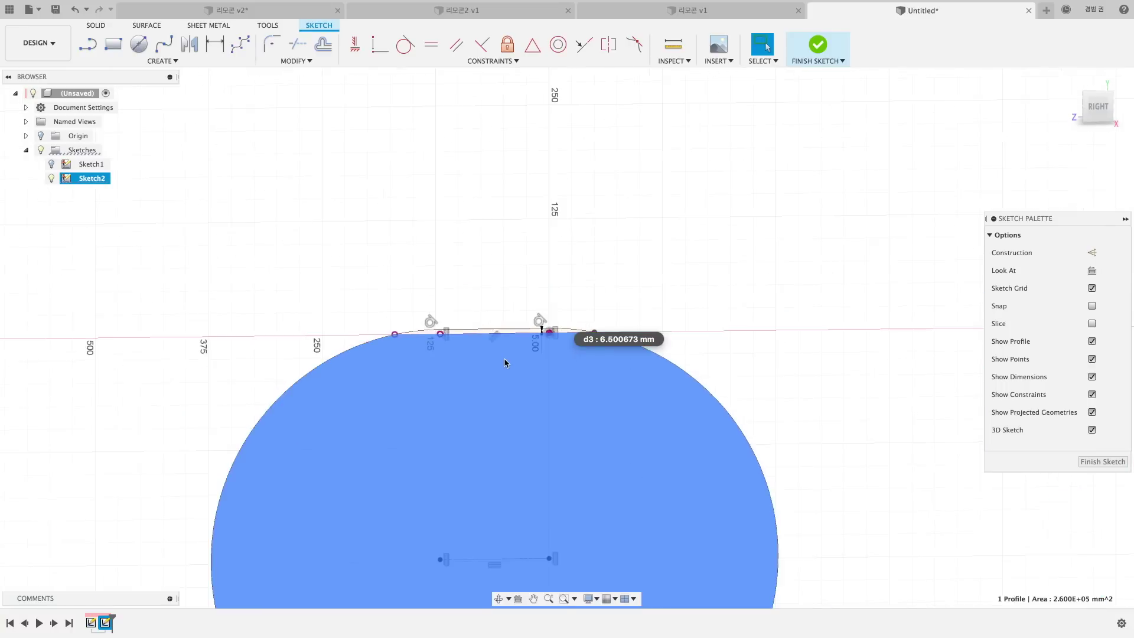
scroll(506, 360, "down", 2)
middle_click_drag(509, 428, 509, 335)
middle_click_drag(542, 220, 481, 307, "shift")
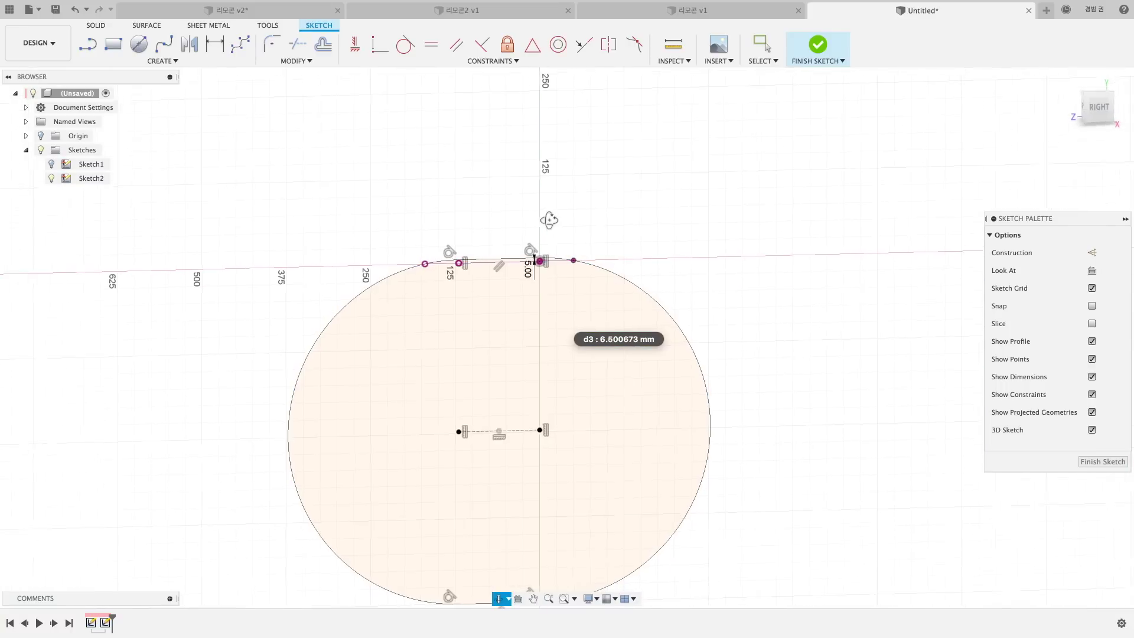
scroll(482, 307, "down", 2)
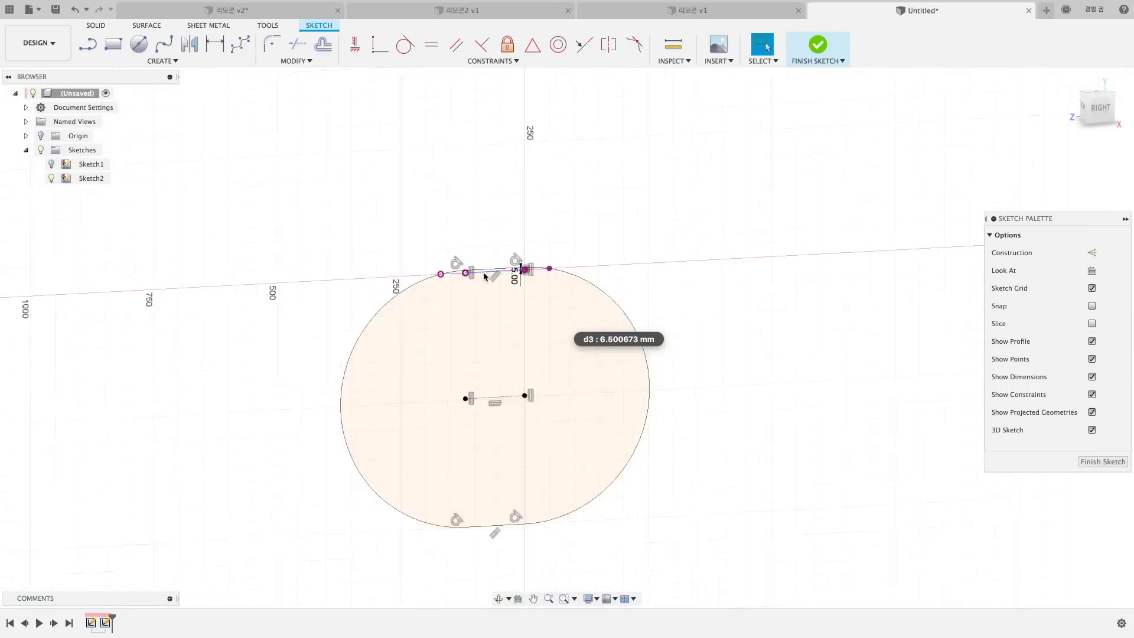
scroll(484, 278, "up", 2)
scroll(483, 268, "up", 4)
left_click(486, 272)
scroll(486, 271, "down", 4)
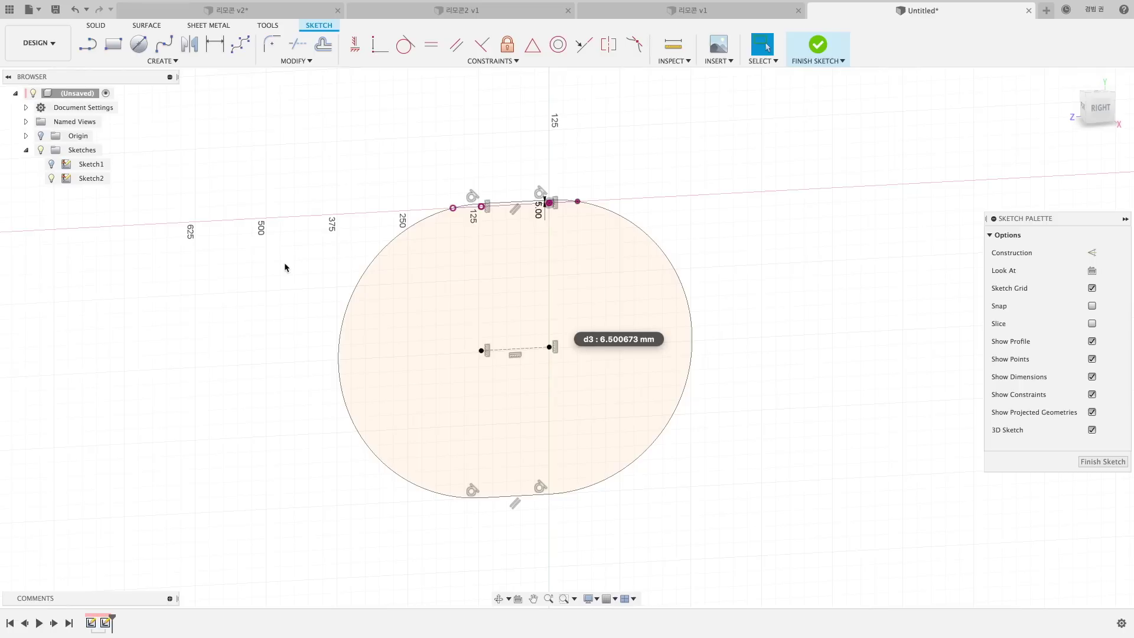
Step: Draw a line across the circle, constrain it horizontal through the centre point, and finish the sketch
key("l")
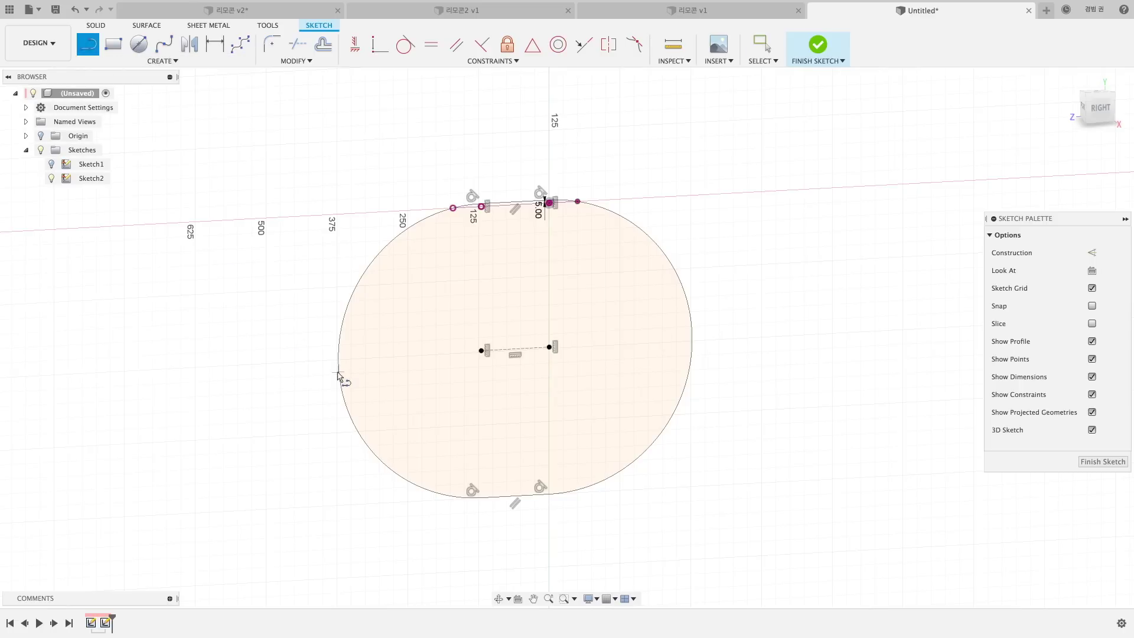
left_click(691, 359)
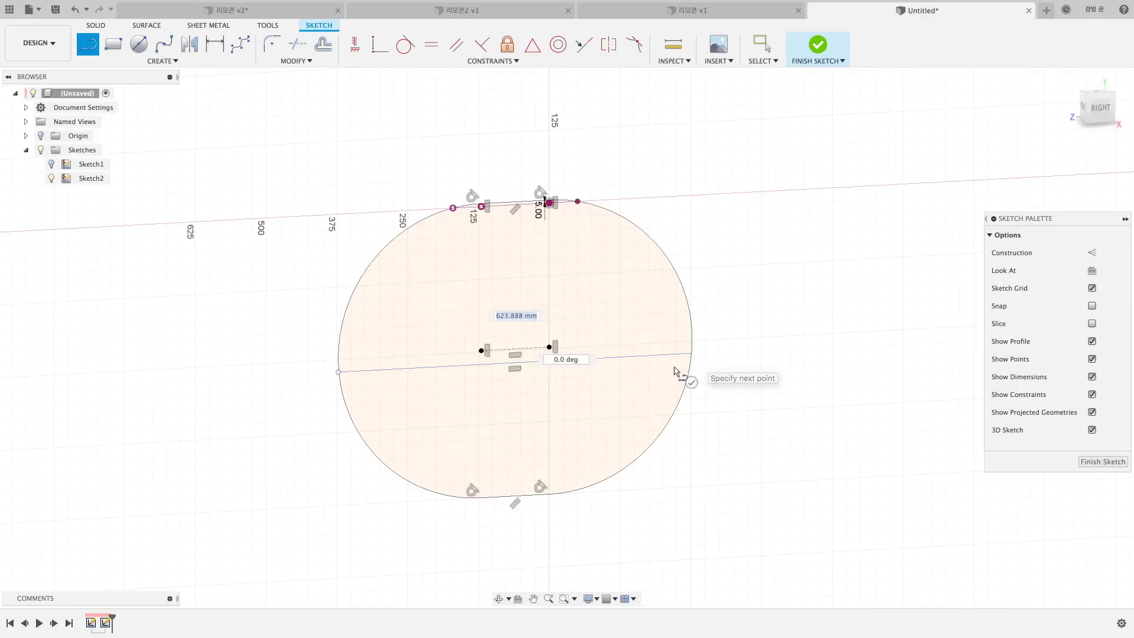
key("Escape")
left_click(671, 354)
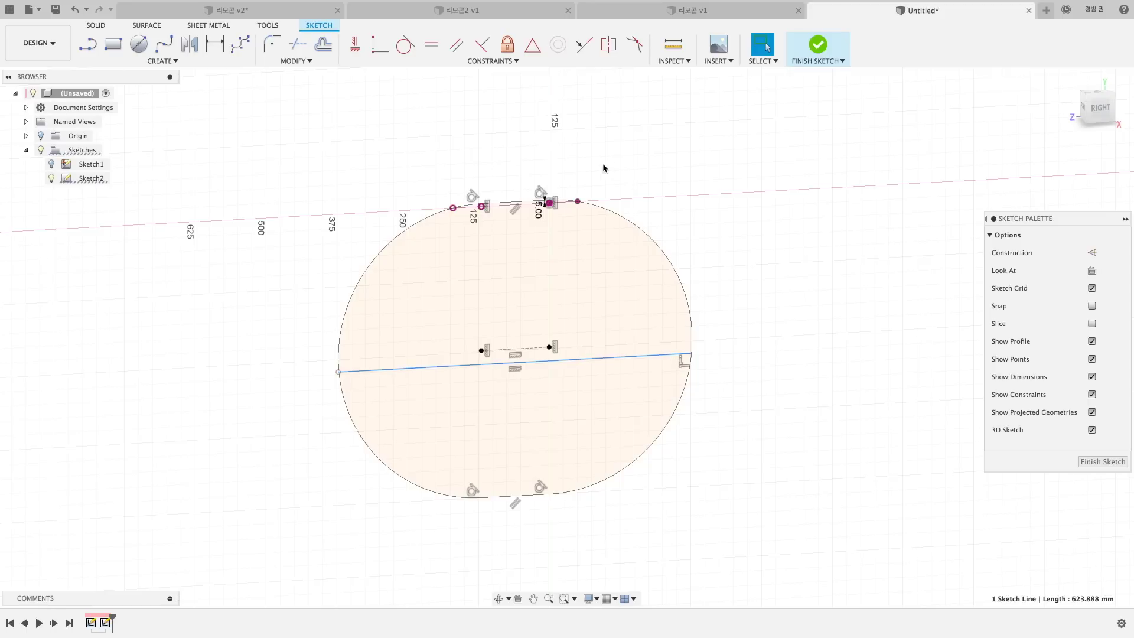
left_click(379, 44)
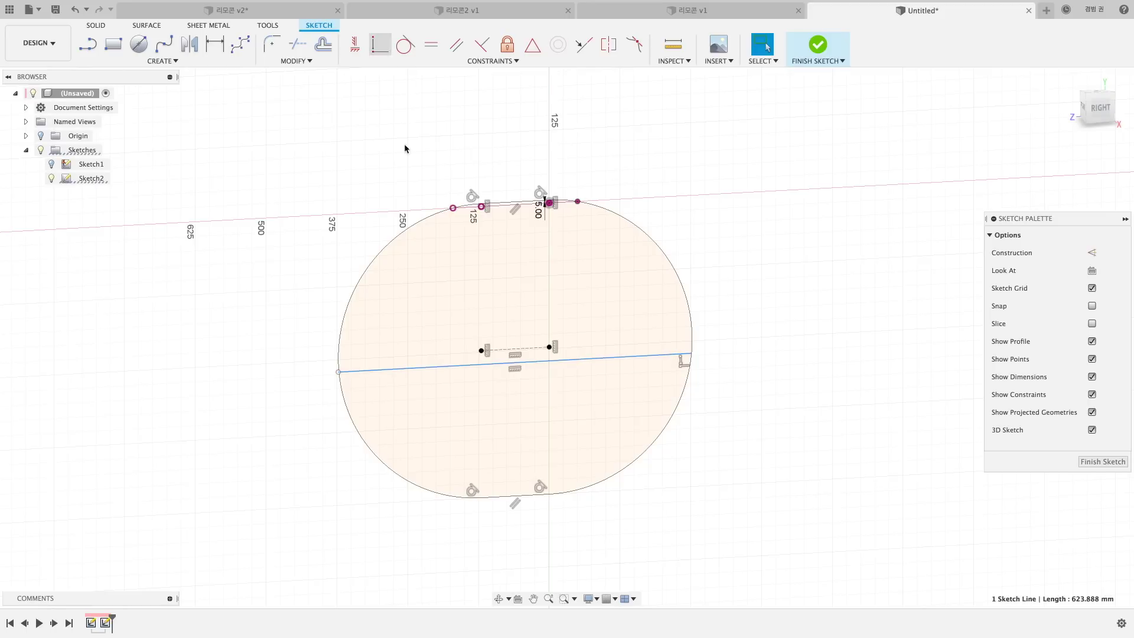
left_click(481, 351)
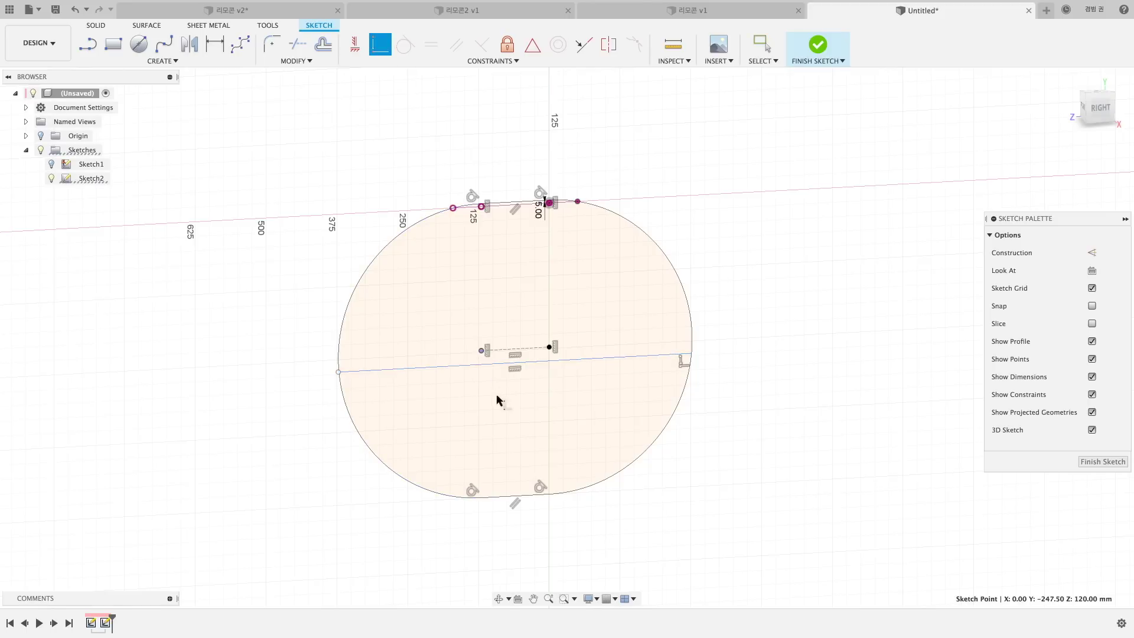
left_click(495, 364)
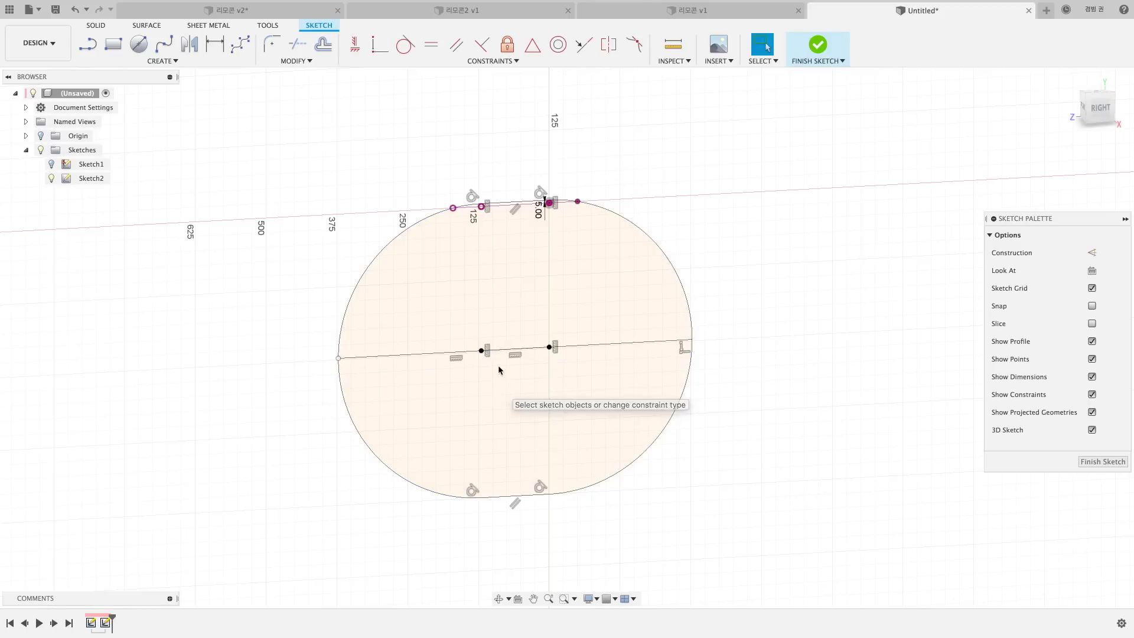
left_click(818, 46)
Step: Revolve the upper profile and top sliver 360° about the middle line
left_click(139, 44)
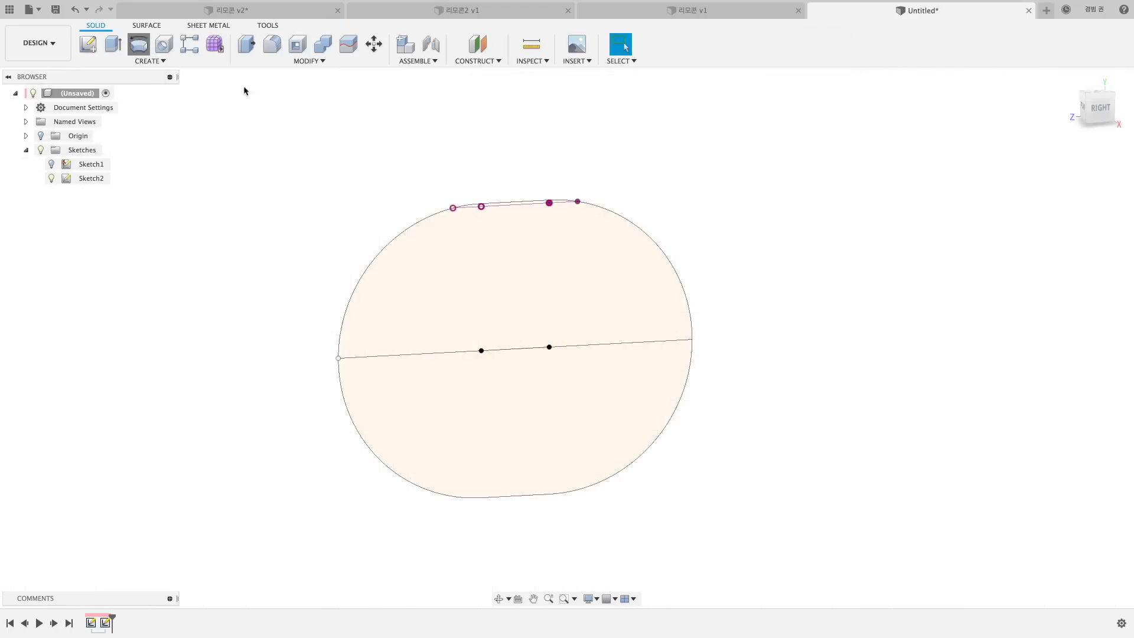
left_click(518, 207)
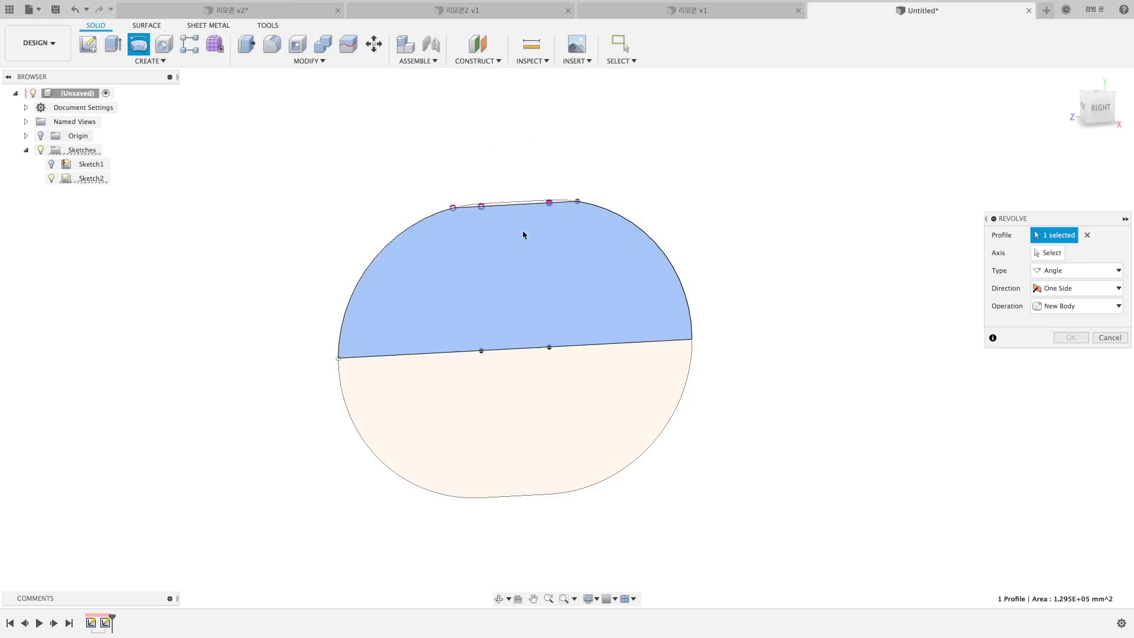
left_click(518, 206)
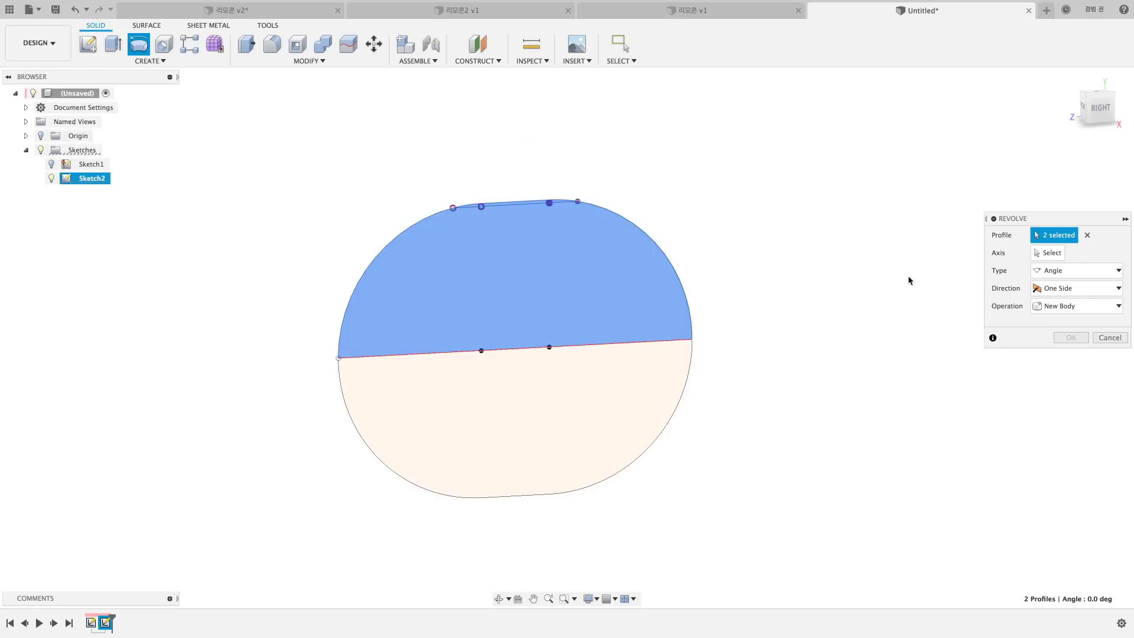
left_click(1054, 252)
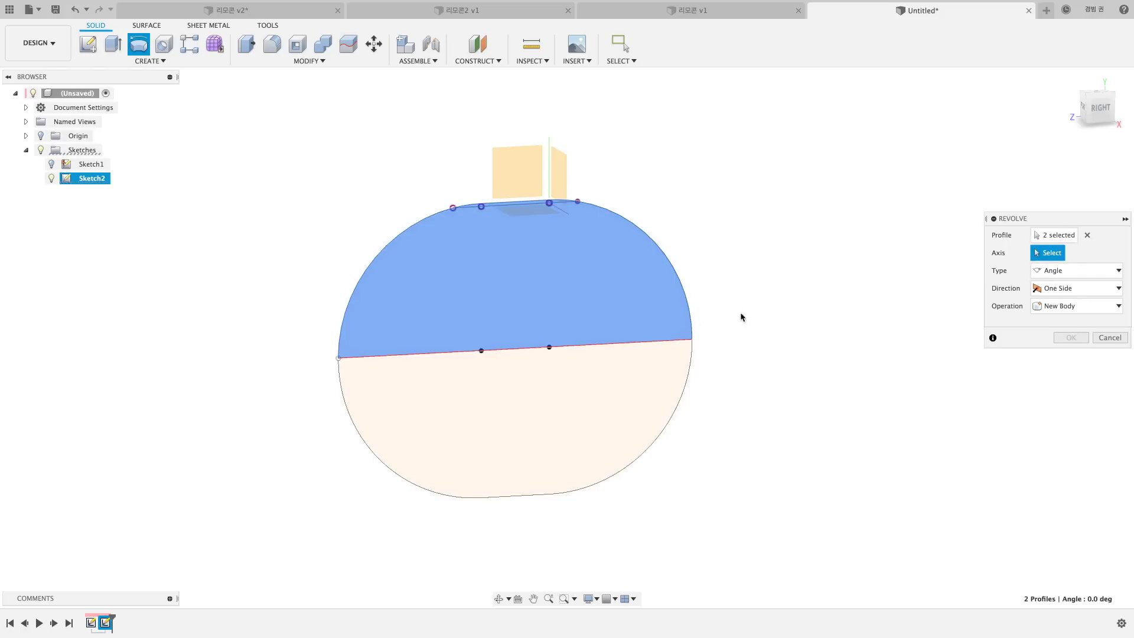
left_click(531, 349)
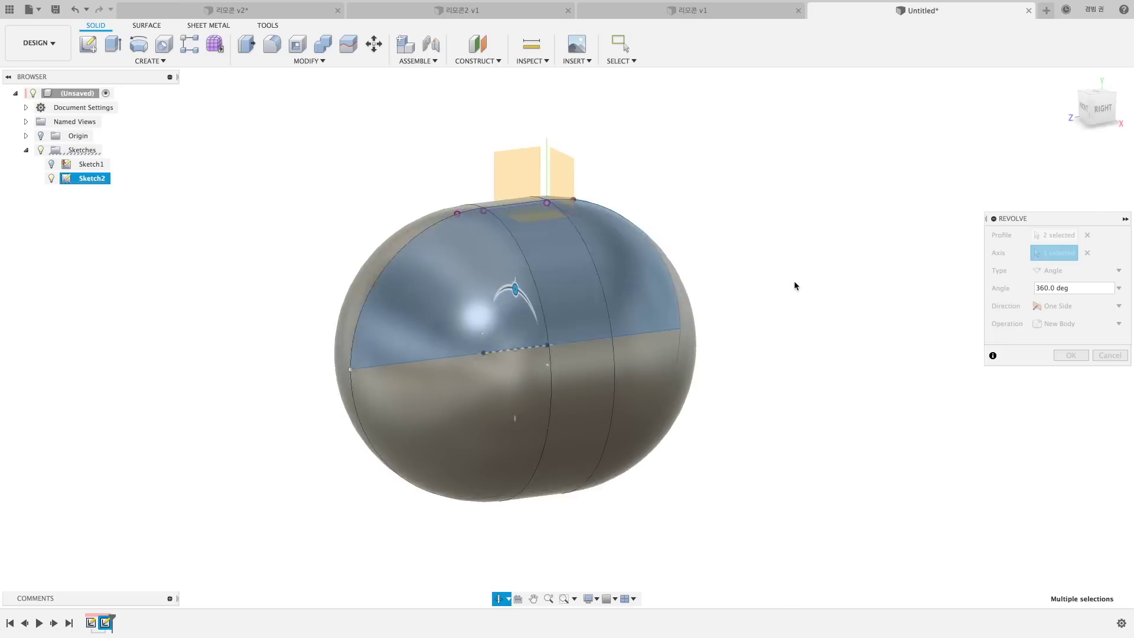
Step: Confirm the 360° revolve and split the revolved body along the XZ origin plane
left_click(1070, 355)
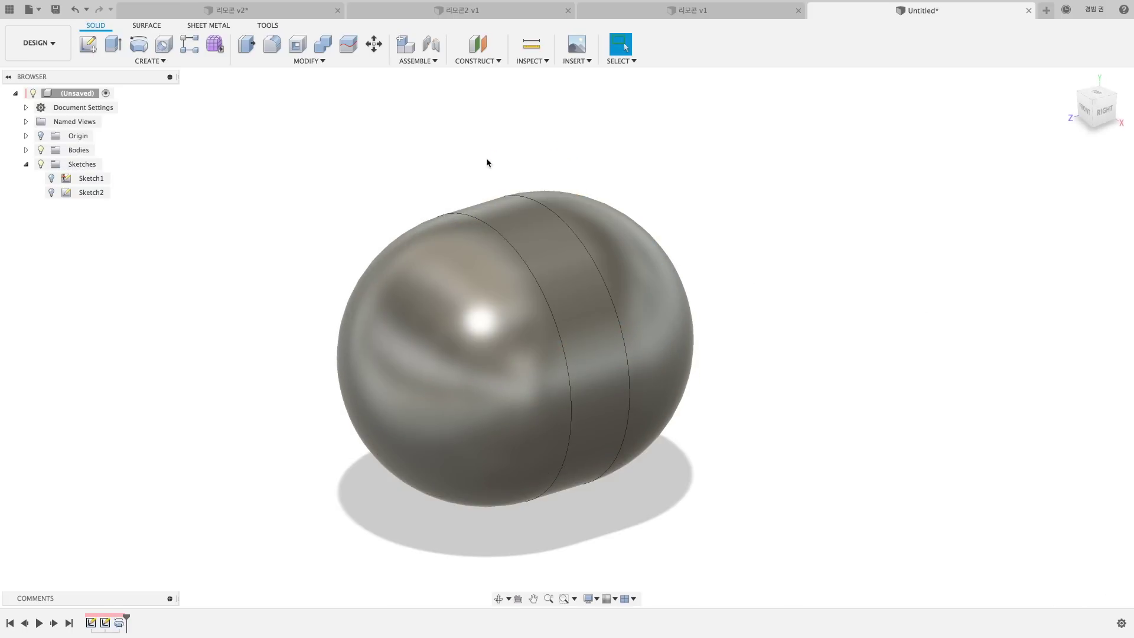
left_click(348, 44)
left_click(470, 294)
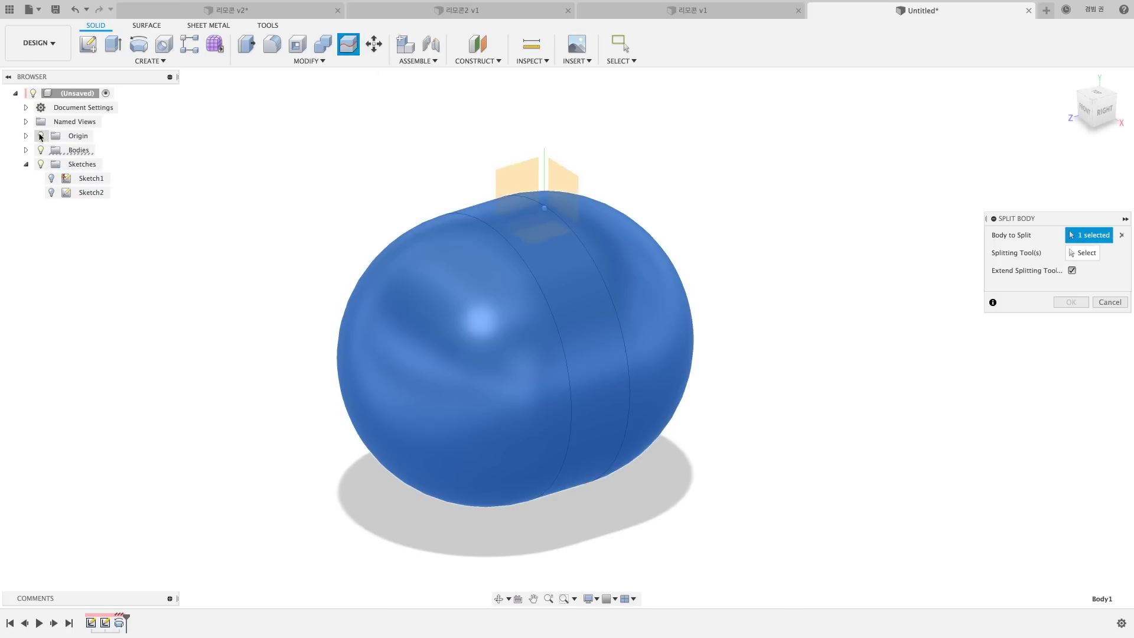
left_click(546, 239)
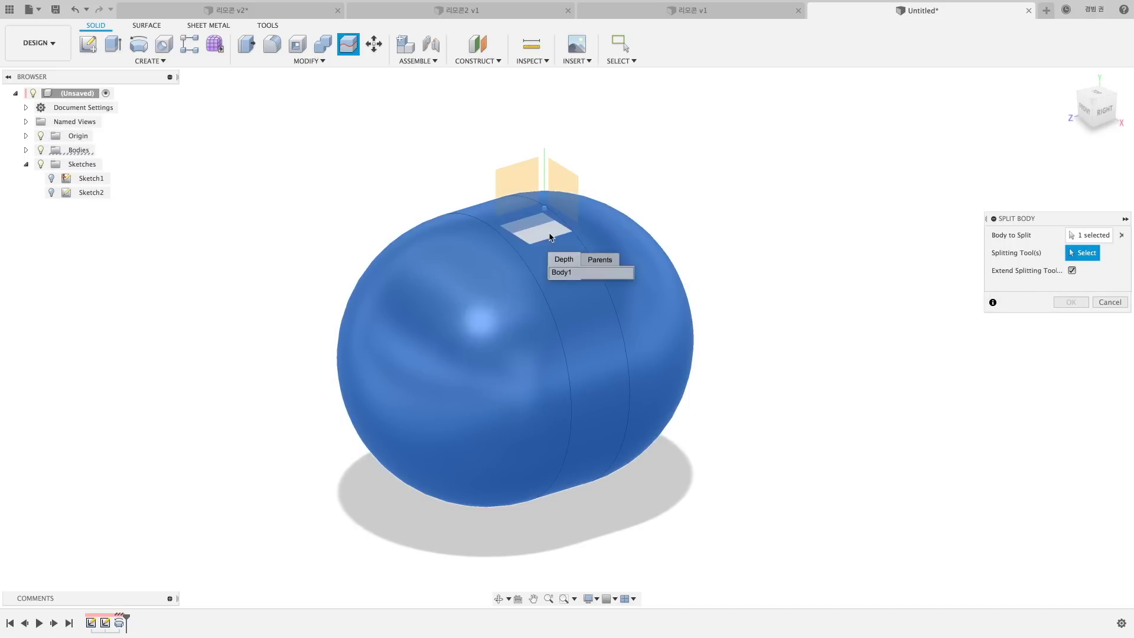
left_click(547, 236)
left_click(1066, 288)
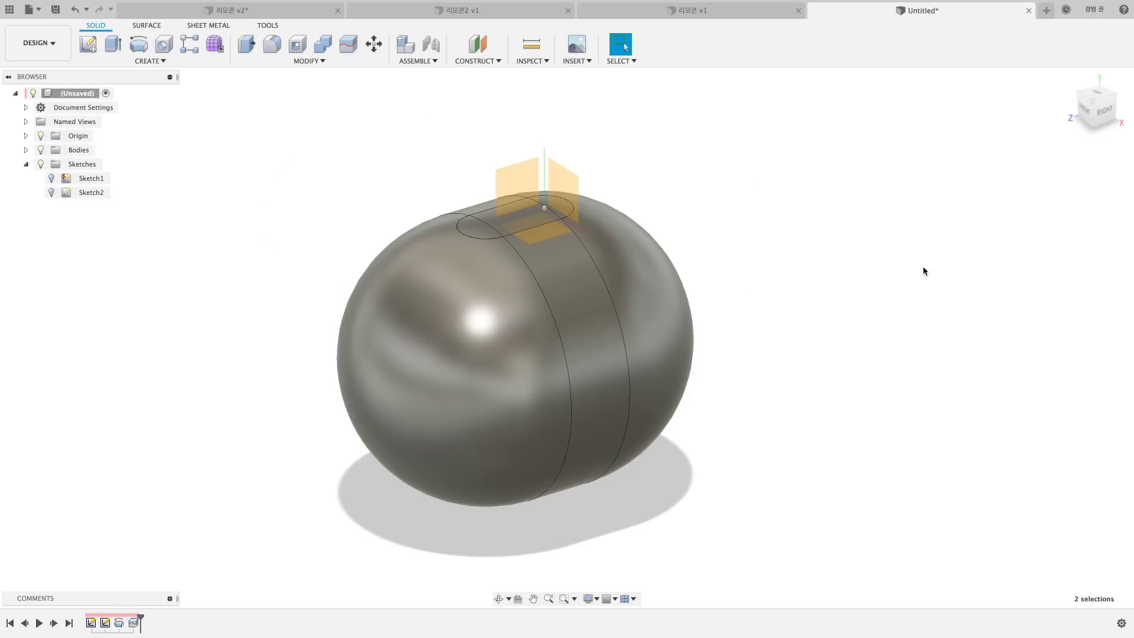
Step: Remove Body1 from the Browser, leaving only the thin pill-shaped Body2
left_click(27, 150)
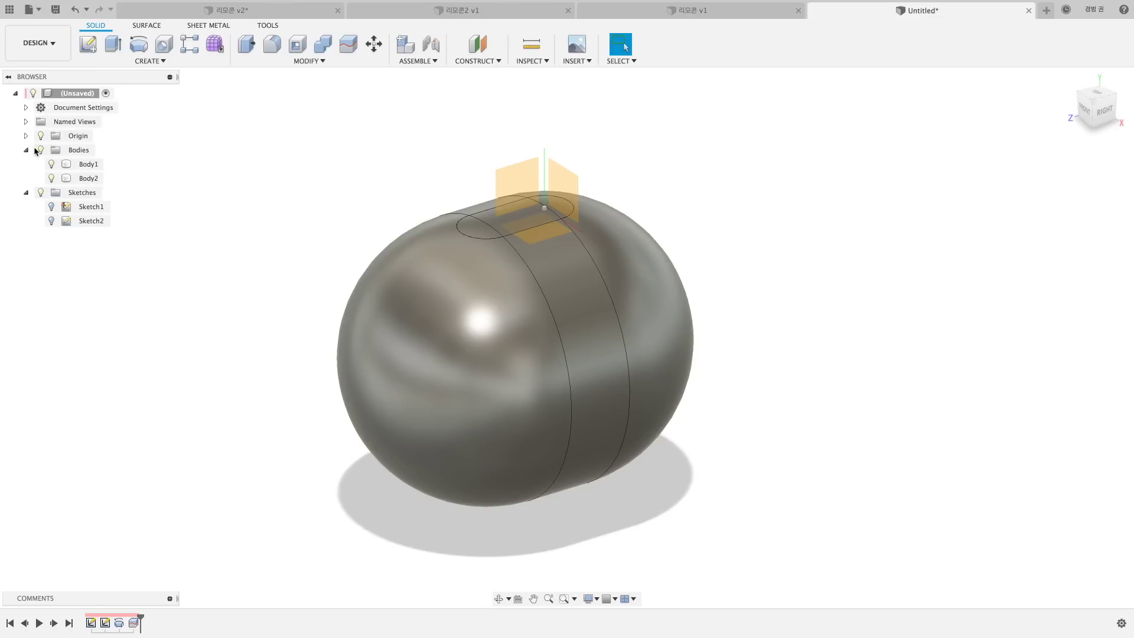
left_click(73, 165)
right_click(73, 166)
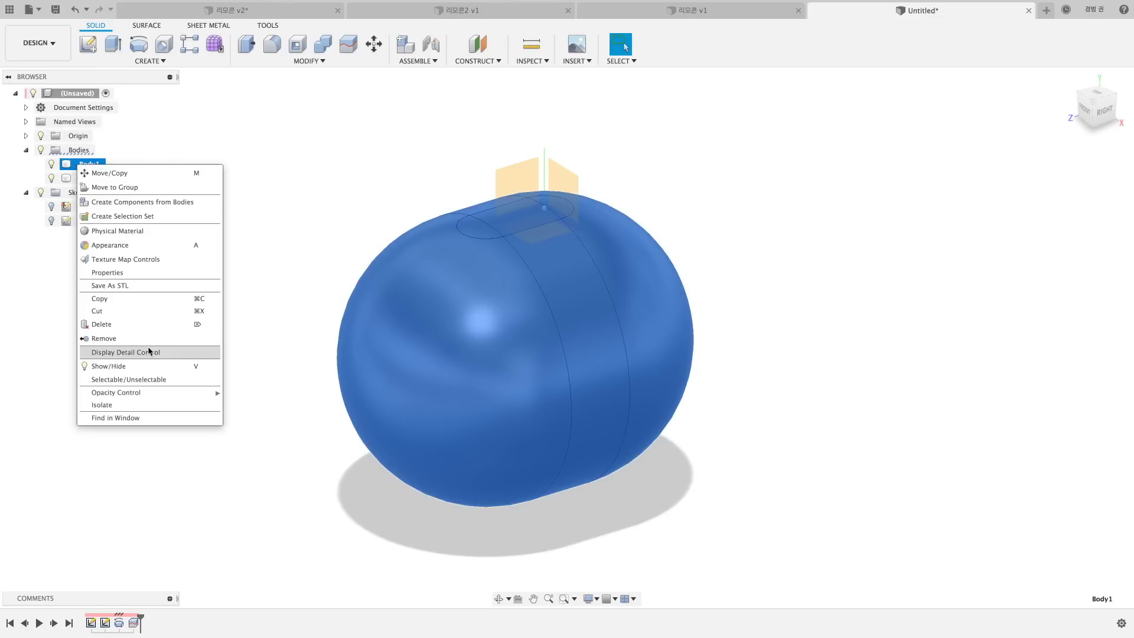
left_click(150, 349)
key("Escape")
right_click(85, 164)
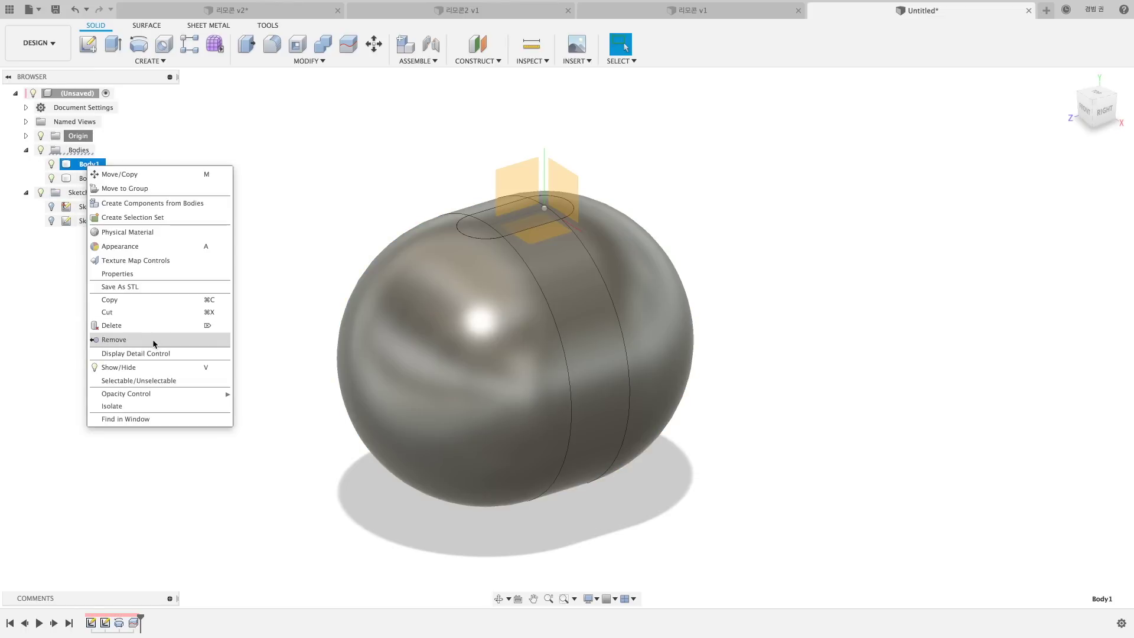
left_click(169, 340)
mouse_move(170, 343)
middle_mouse_down("shift")
mouse_move(489, 212)
mouse_move(499, 292)
middle_mouse_up("shift")
scroll(494, 205, "up", 3)
scroll(493, 206, "up", 3)
Step: Extrude the flat pill face about 5.832 mm as a Join onto Body2
key("q")
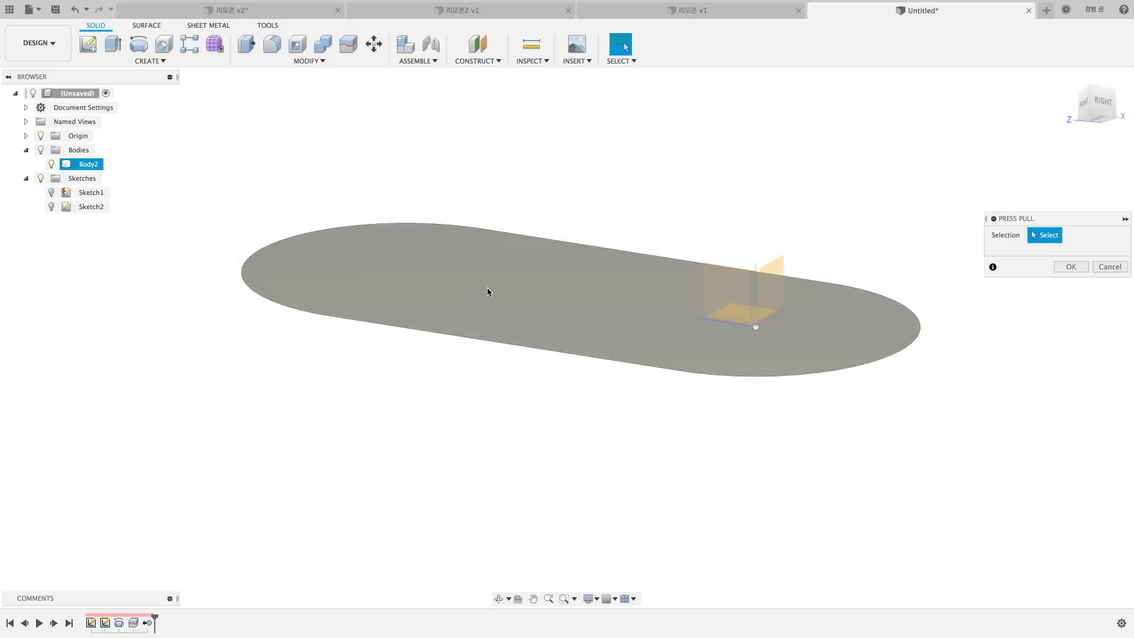
key("Escape")
key("e")
left_click(428, 307)
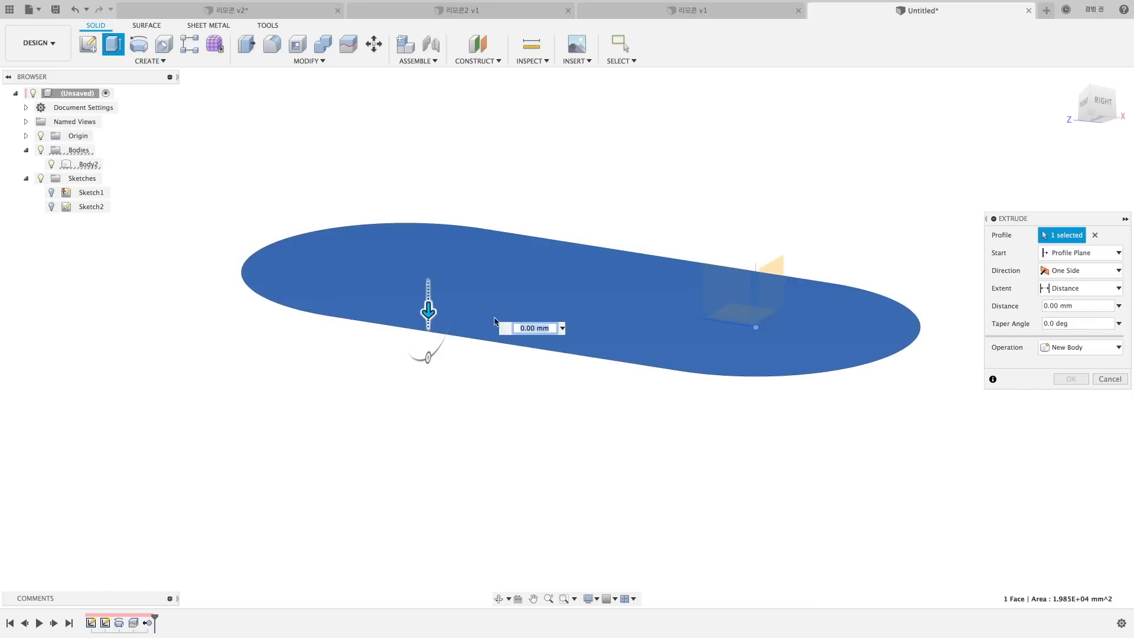
left_click_drag(428, 310, 426, 331)
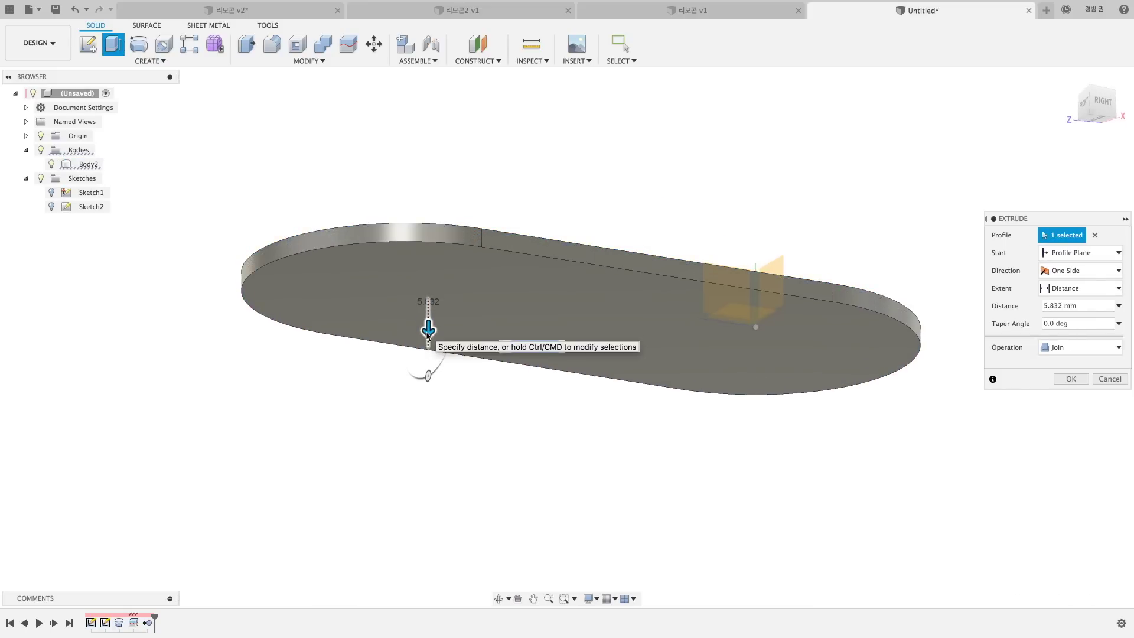
key("Return")
middle_click_drag(385, 417, 381, 461, "shift")
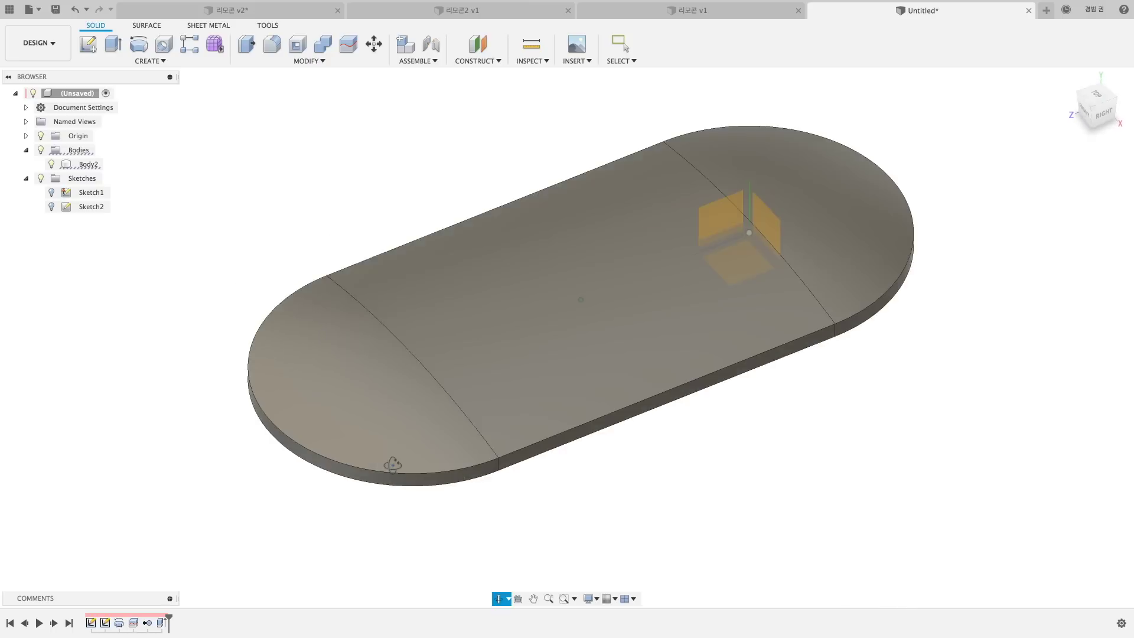
middle_click_drag(589, 501, 548, 508)
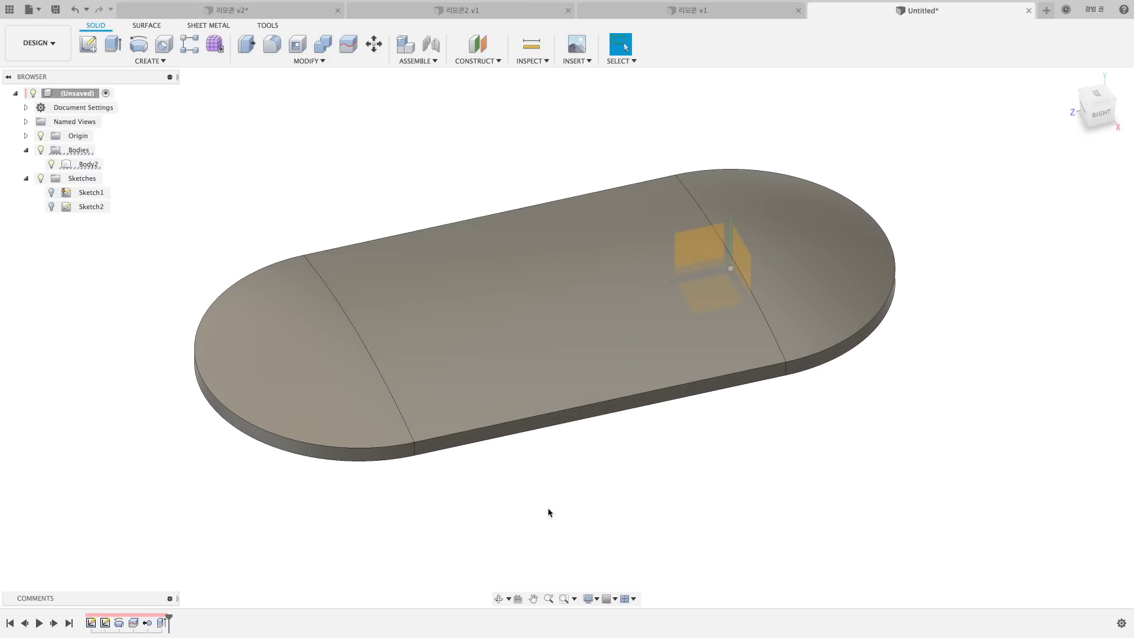
mouse_move(548, 512)
middle_mouse_down("shift")
mouse_move(559, 484)
mouse_move(535, 506)
middle_mouse_up("shift")
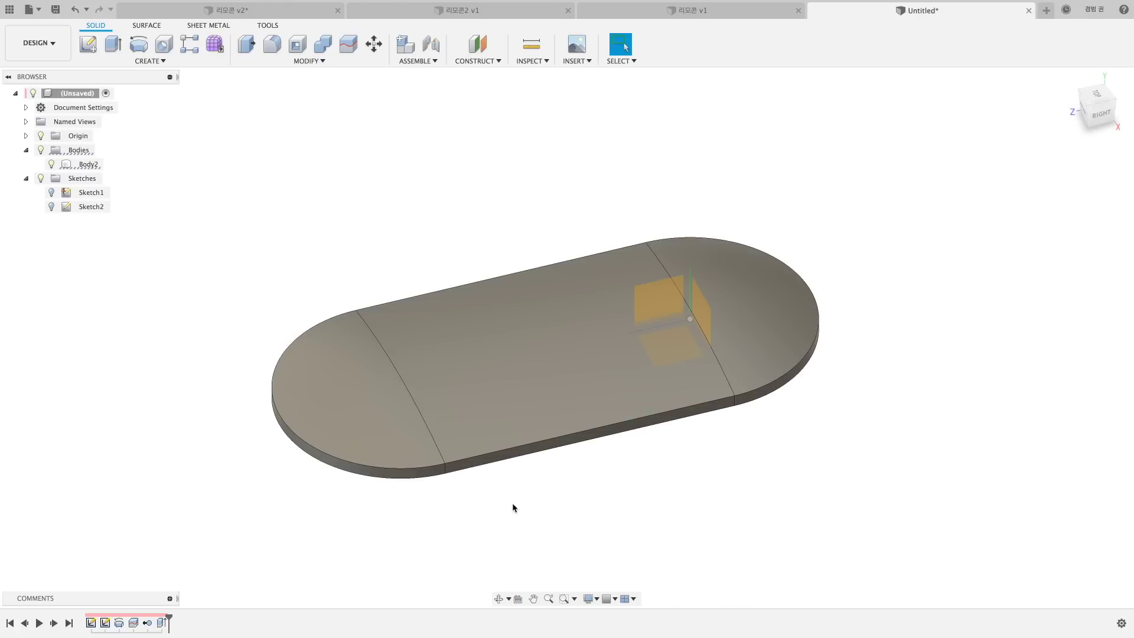
Step: In 리모콘 v2, change the 150.00 pocket length to d2-50 (100.00), then return to Untitled
left_click(271, 10)
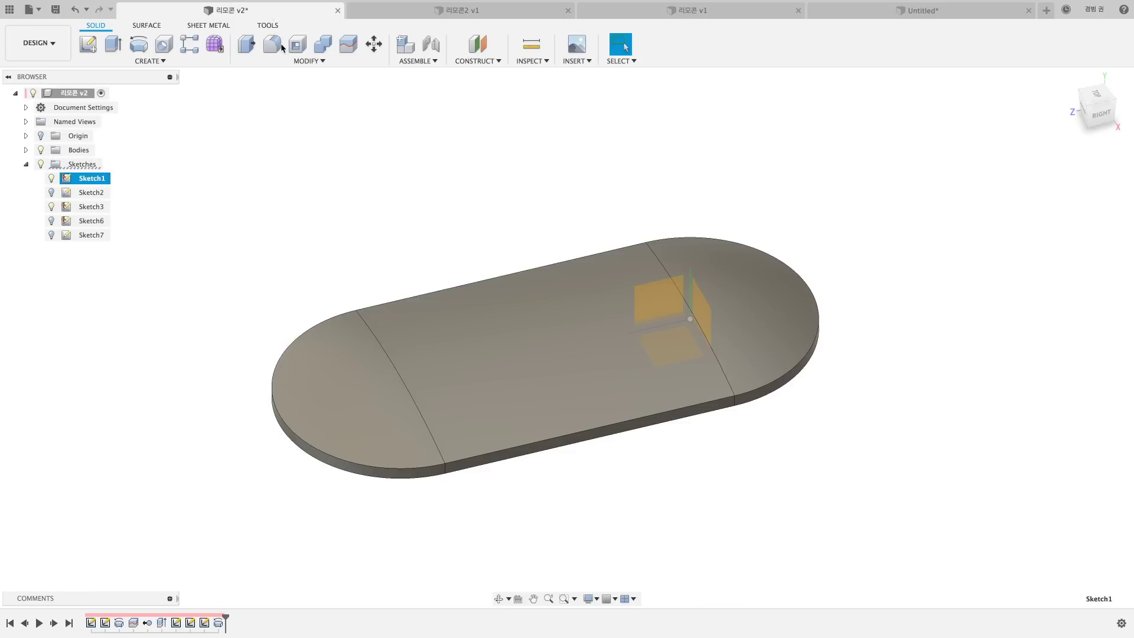
left_click(745, 492)
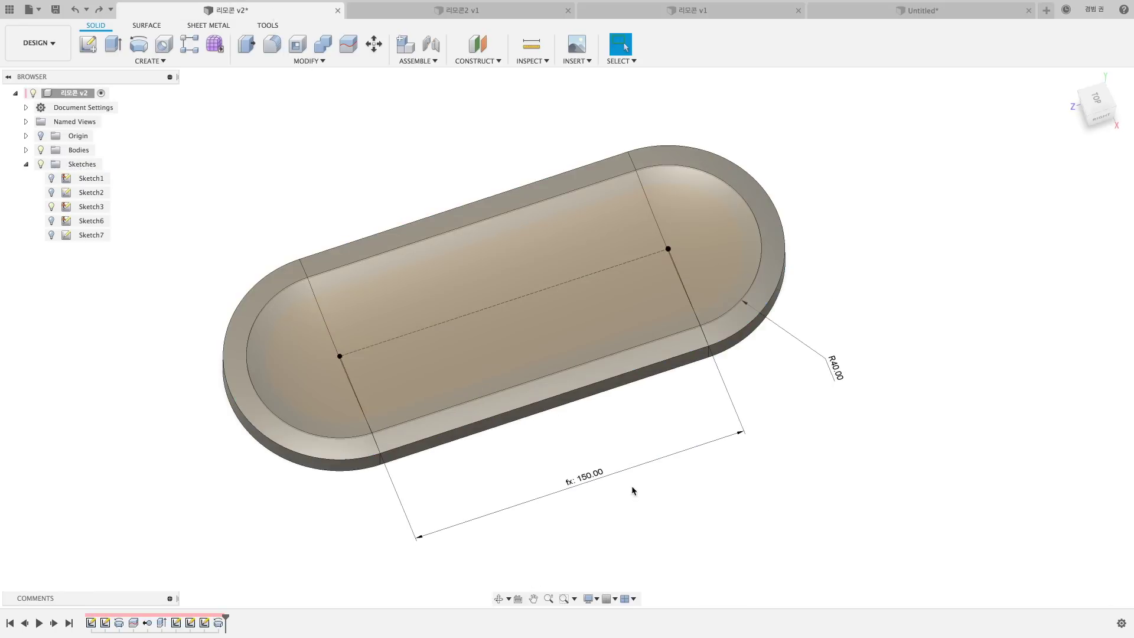
double_click(595, 482)
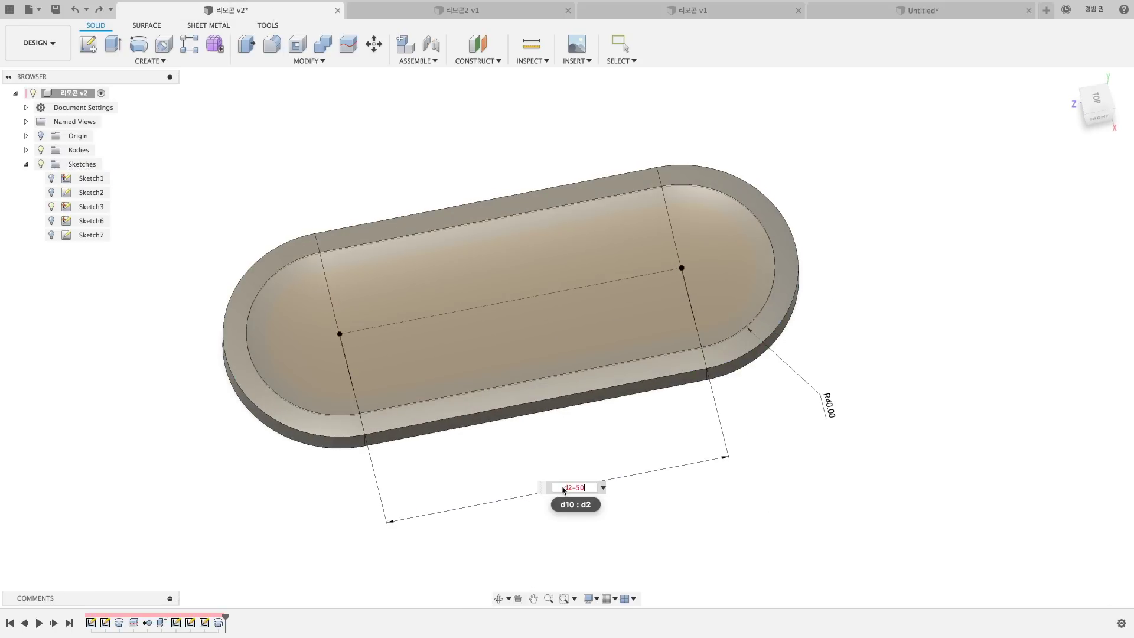
key("Return")
mouse_move(538, 480)
middle_mouse_down("shift")
mouse_move(339, 277)
mouse_move(428, 332)
middle_mouse_up("shift")
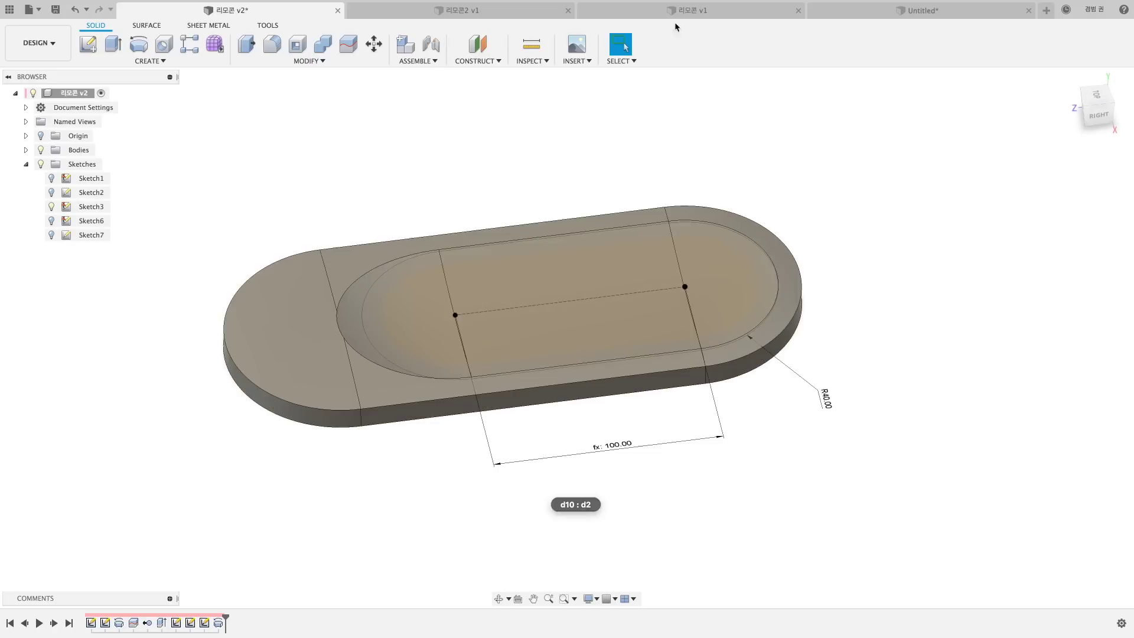
left_click(892, 17)
mouse_move(534, 508)
middle_mouse_down("shift")
mouse_move(314, 293)
mouse_move(315, 317)
middle_mouse_up("shift")
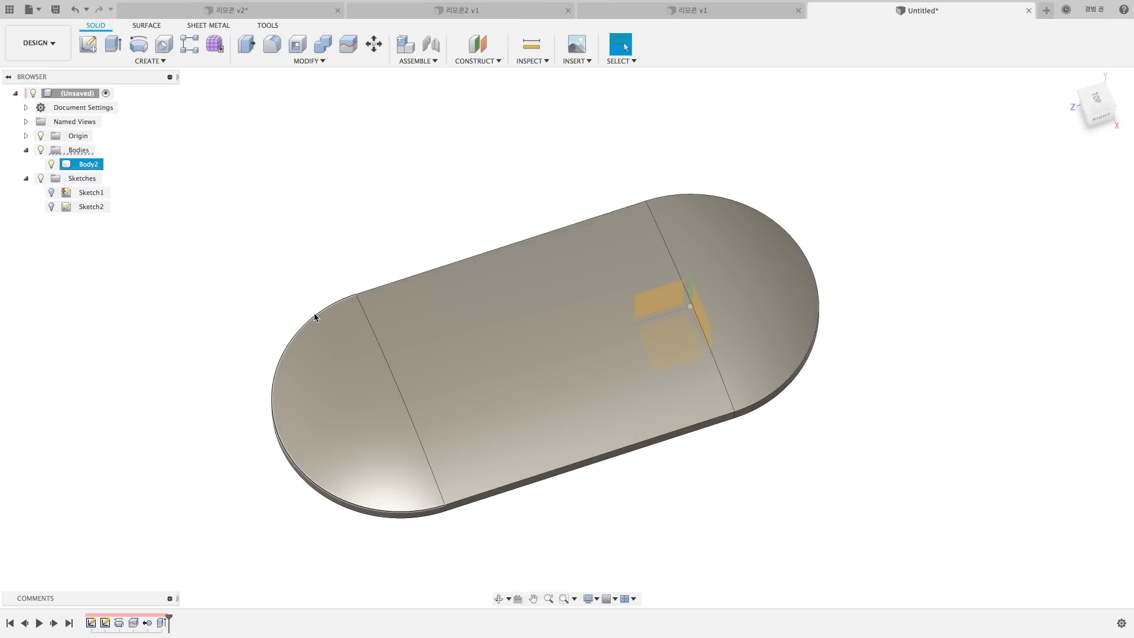
Step: Orbit the slab to look down on it, then to a flatter angle
mouse_move(314, 317)
middle_mouse_down("shift")
mouse_move(451, 397)
mouse_move(418, 397)
mouse_move(355, 315)
middle_mouse_up("shift")
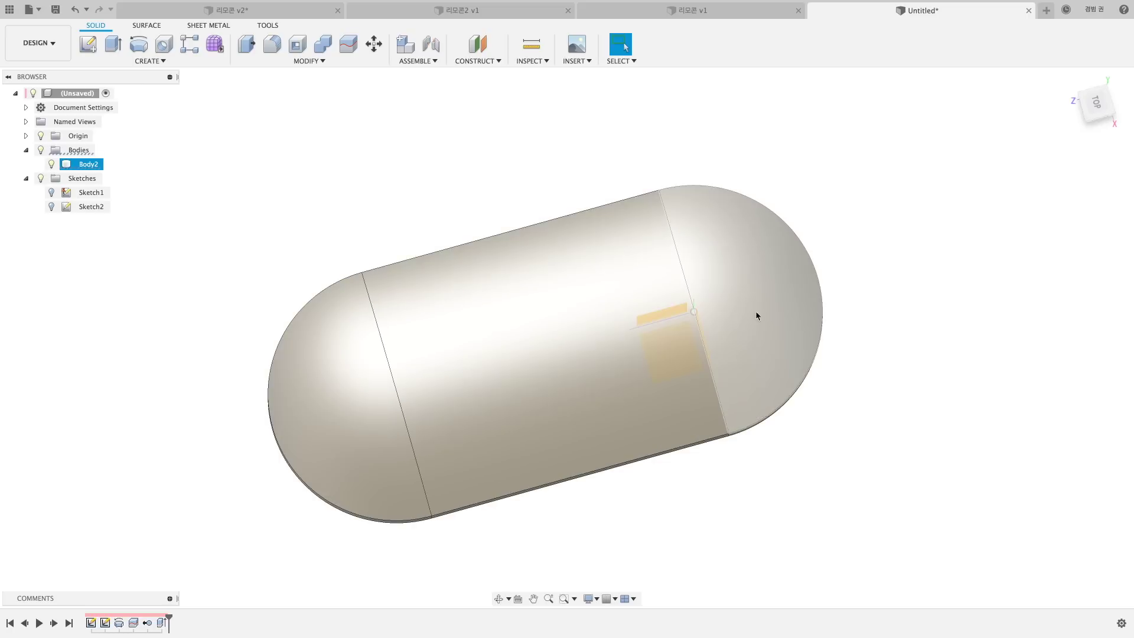
mouse_move(742, 399)
middle_mouse_down("shift")
mouse_move(570, 518)
mouse_move(561, 511)
middle_mouse_up("shift")
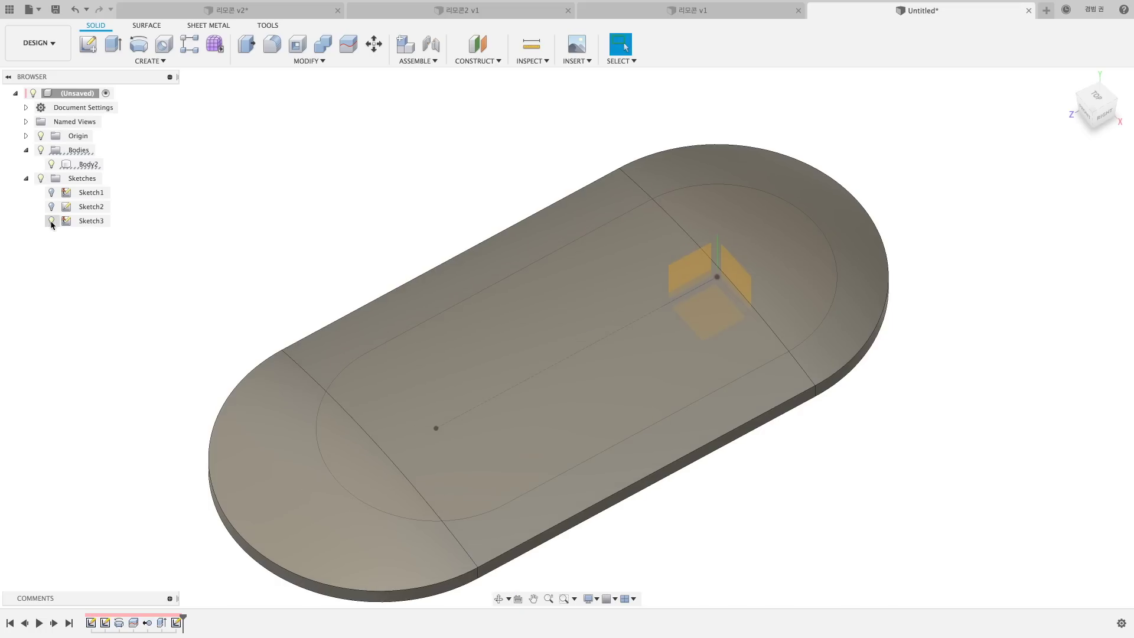
Step: Show Sketch3, hide Sketch1 and Sketch2, then display Sketch1's slot dimensions and Sketch2 again
left_click(52, 221)
left_click(51, 192)
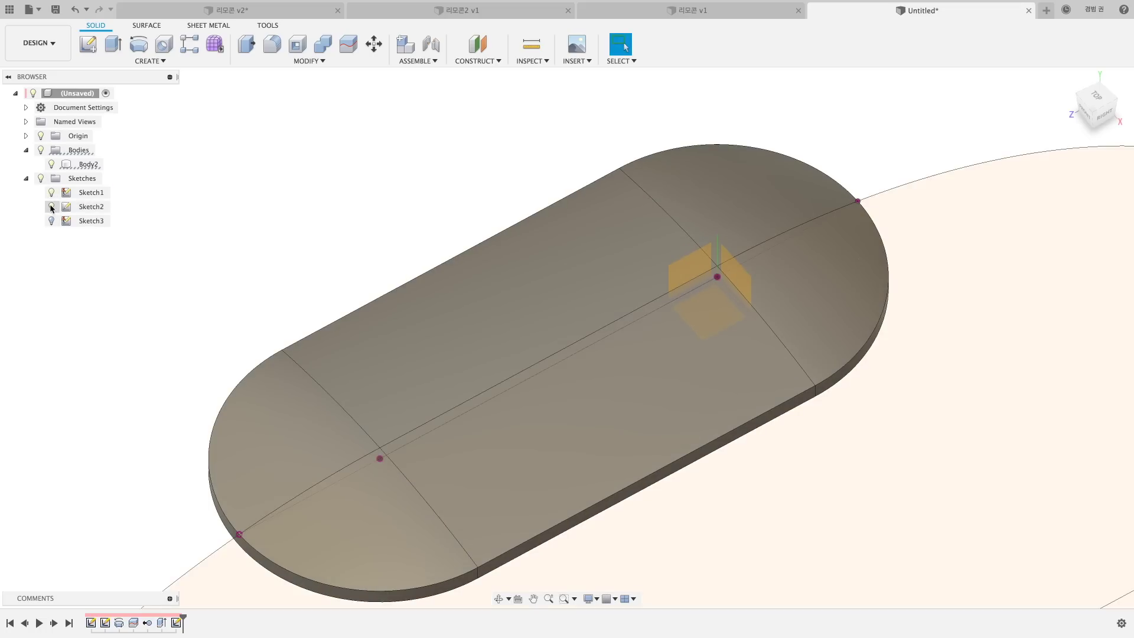
left_click(52, 207)
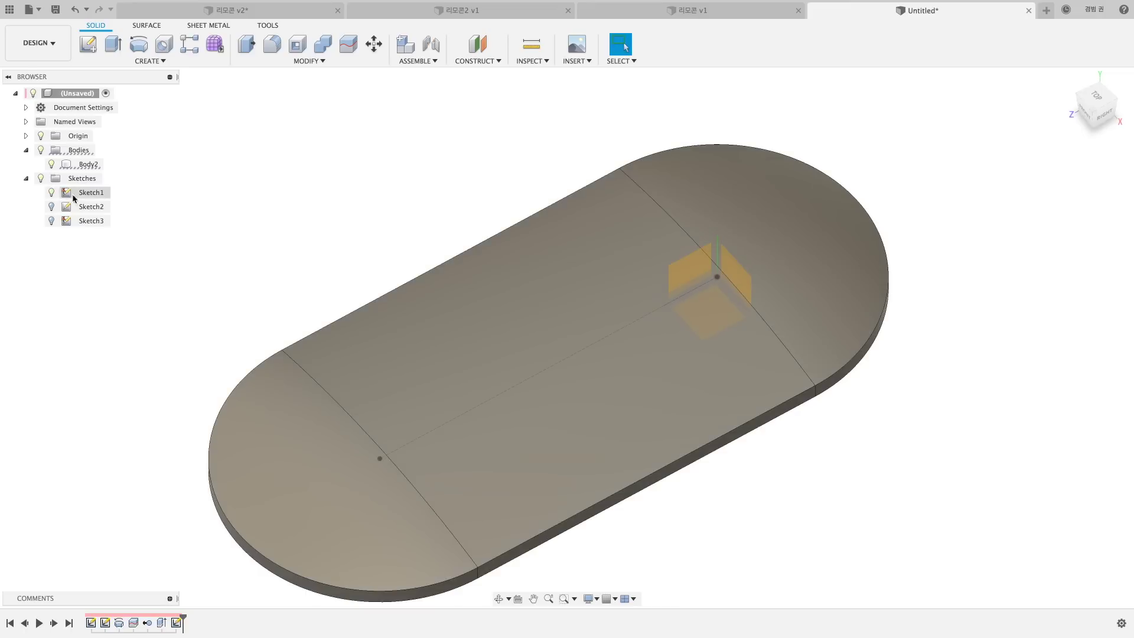
right_click(74, 198)
left_click(164, 331)
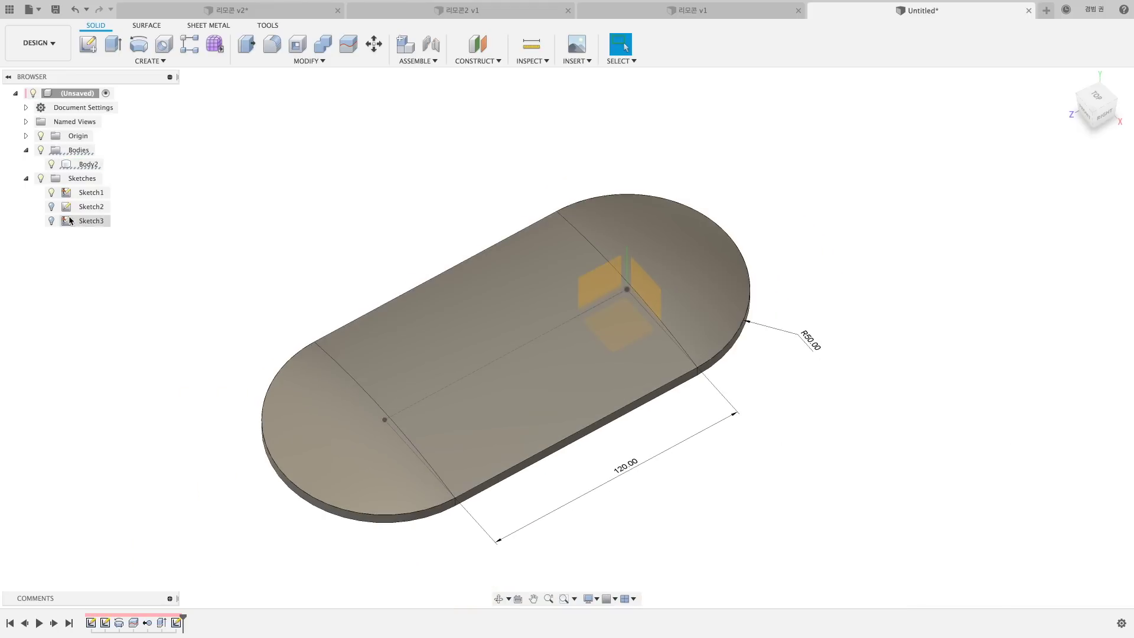
left_click(59, 205)
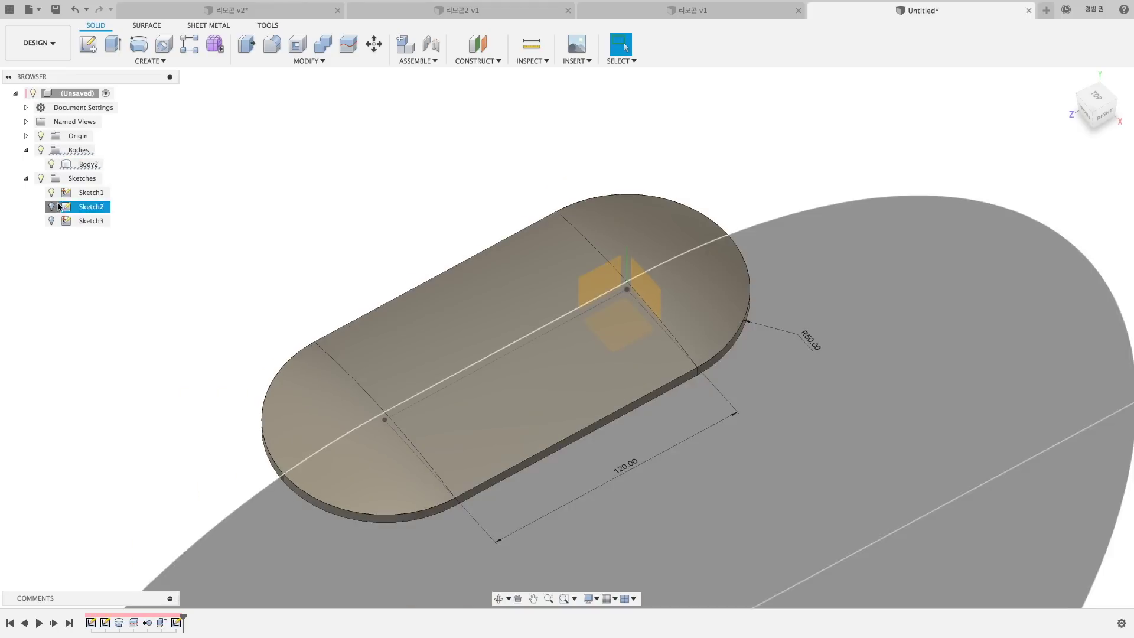
left_click(296, 255)
Step: Change the slot's end radius dimension from 50 to 45 mm
scroll(405, 266, "down", 2)
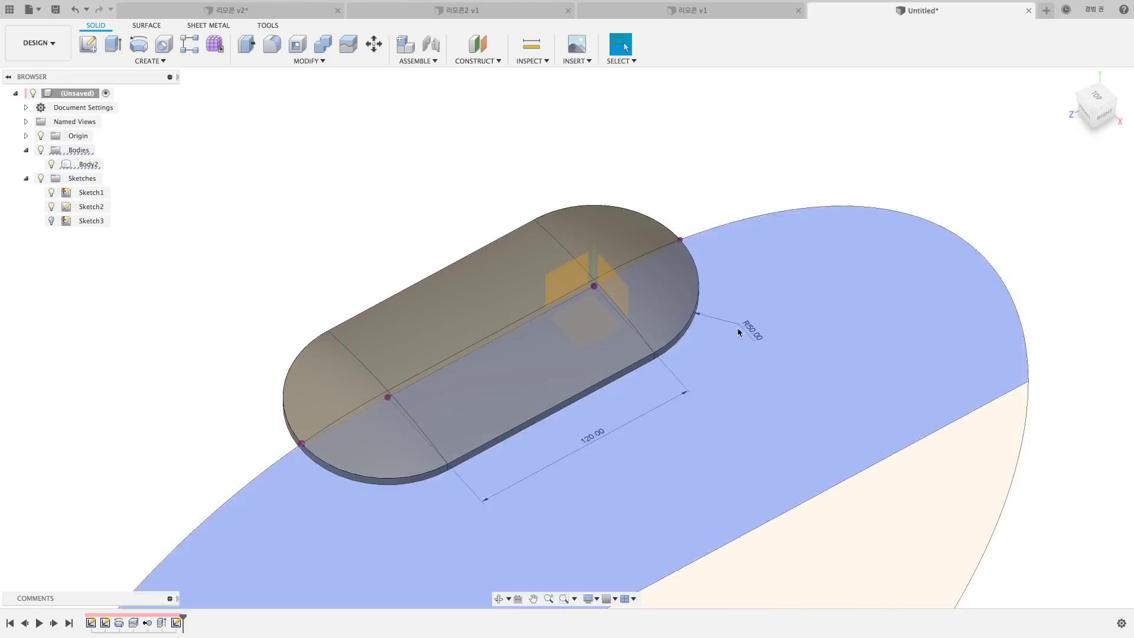
double_click(750, 329)
type("45")
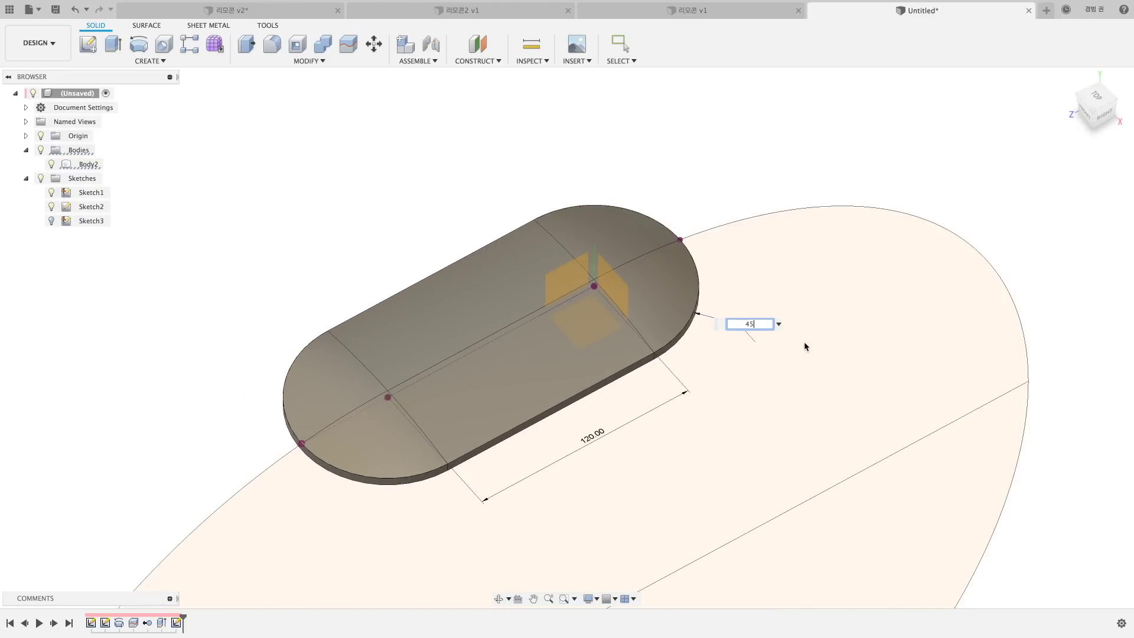
key("Return")
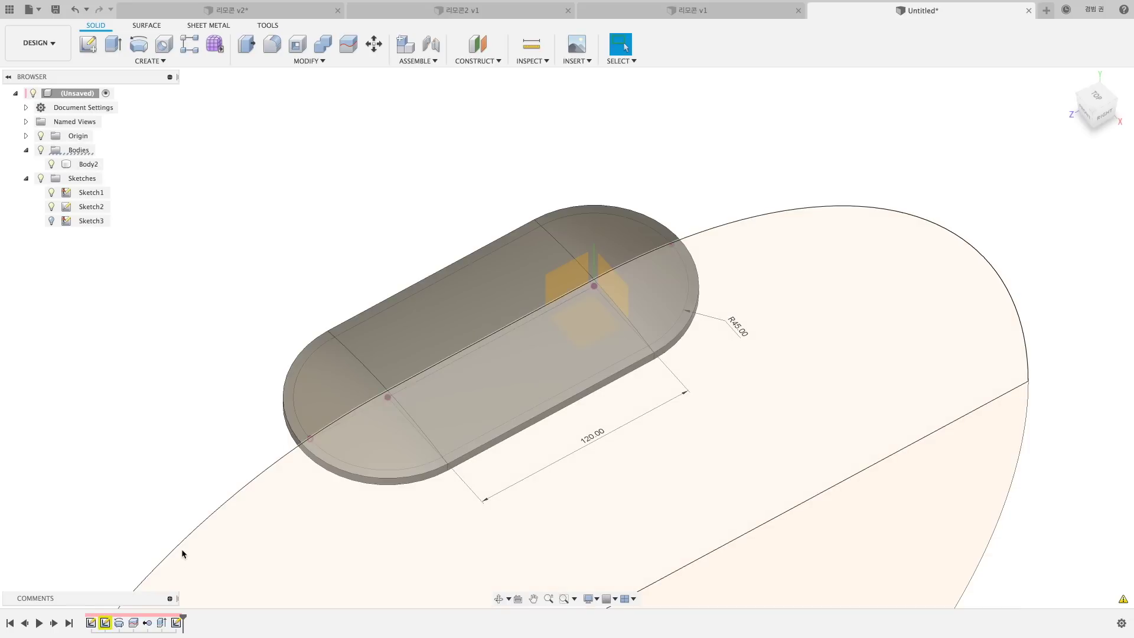
Step: Delete the timeline features after Sketch1, removing the slab body
scroll(279, 495, "down", 2)
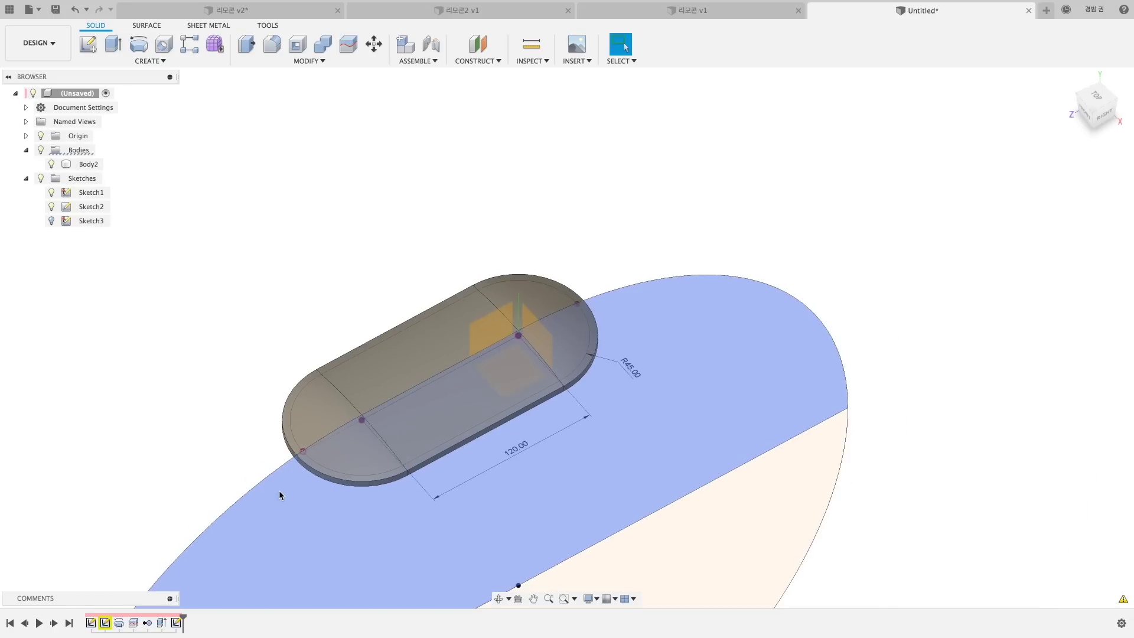
middle_click_drag(291, 476, 363, 400)
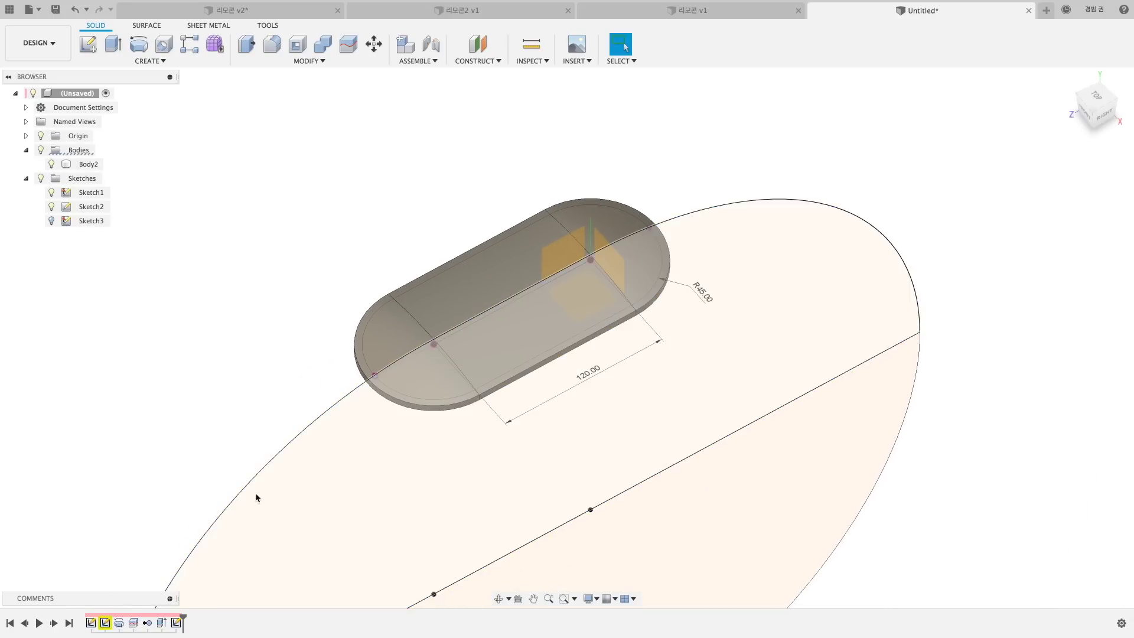
left_click(134, 623)
left_click(177, 623, "shift")
right_click(177, 624)
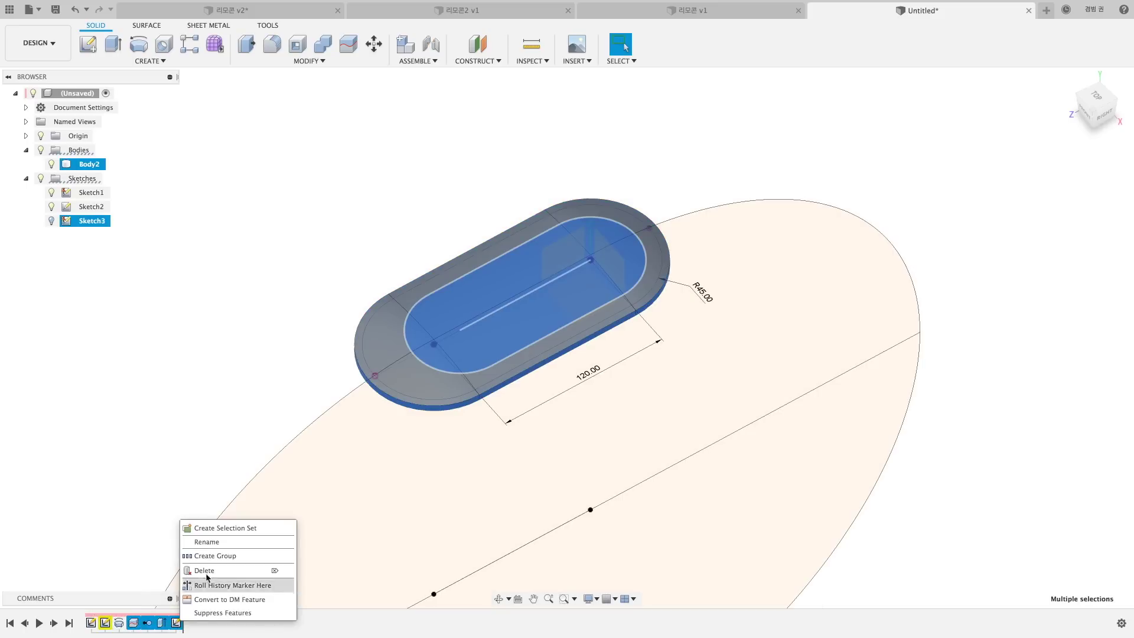
left_click(236, 583)
left_click(542, 331)
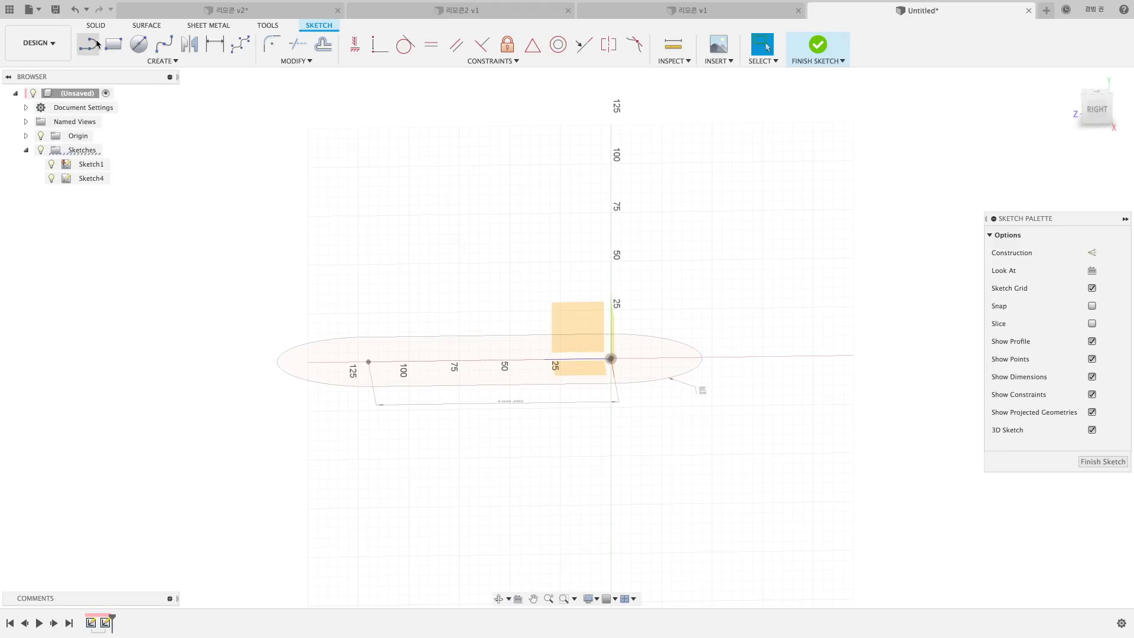
Step: Draw a line above the slot and project the slot edges into the sketch
key("l")
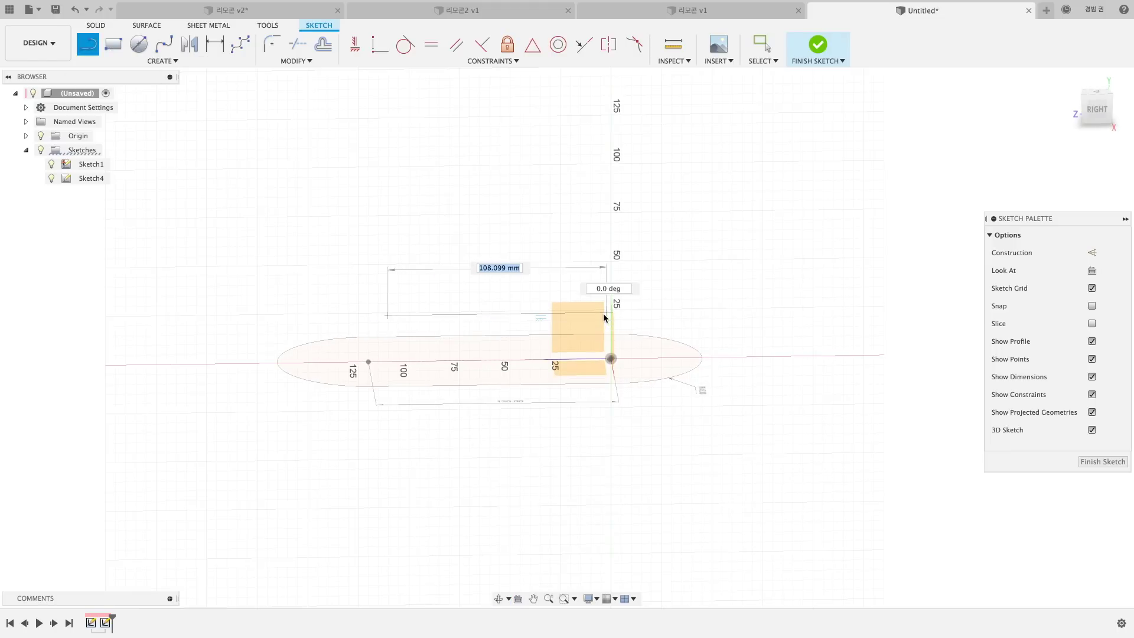
left_click(604, 314)
key("p")
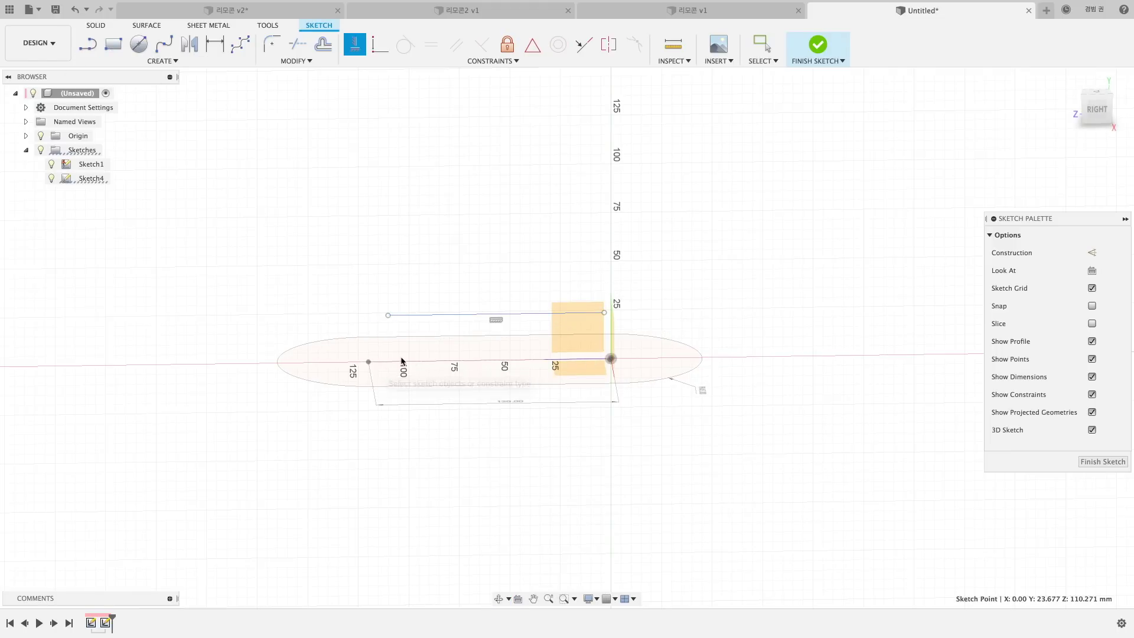
left_click(500, 364)
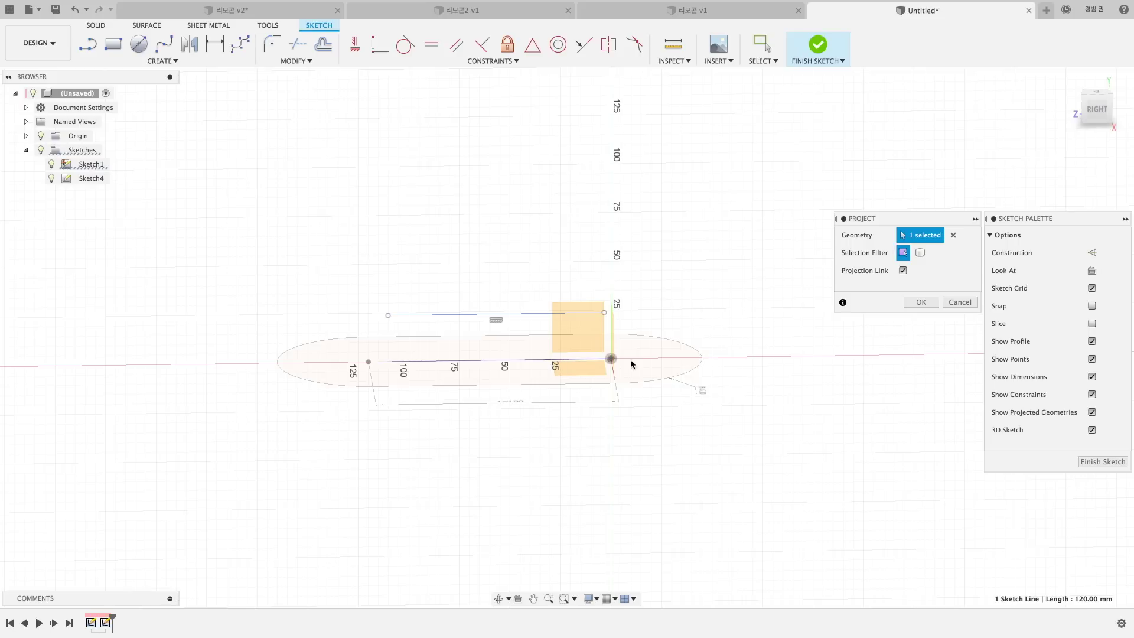
left_click(696, 367)
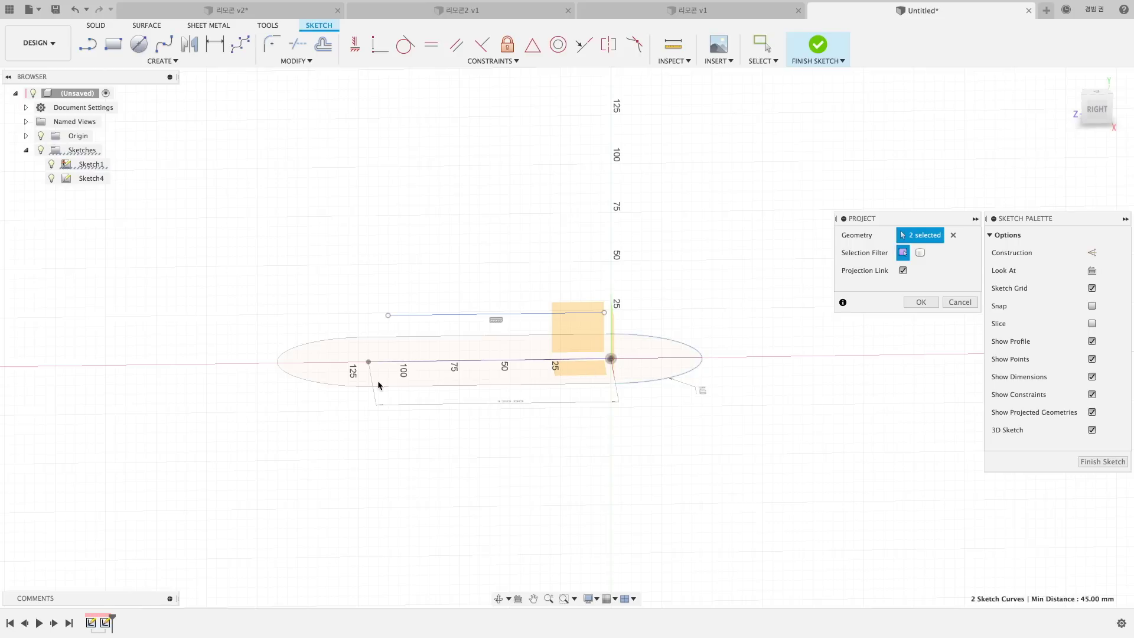
left_click(916, 303)
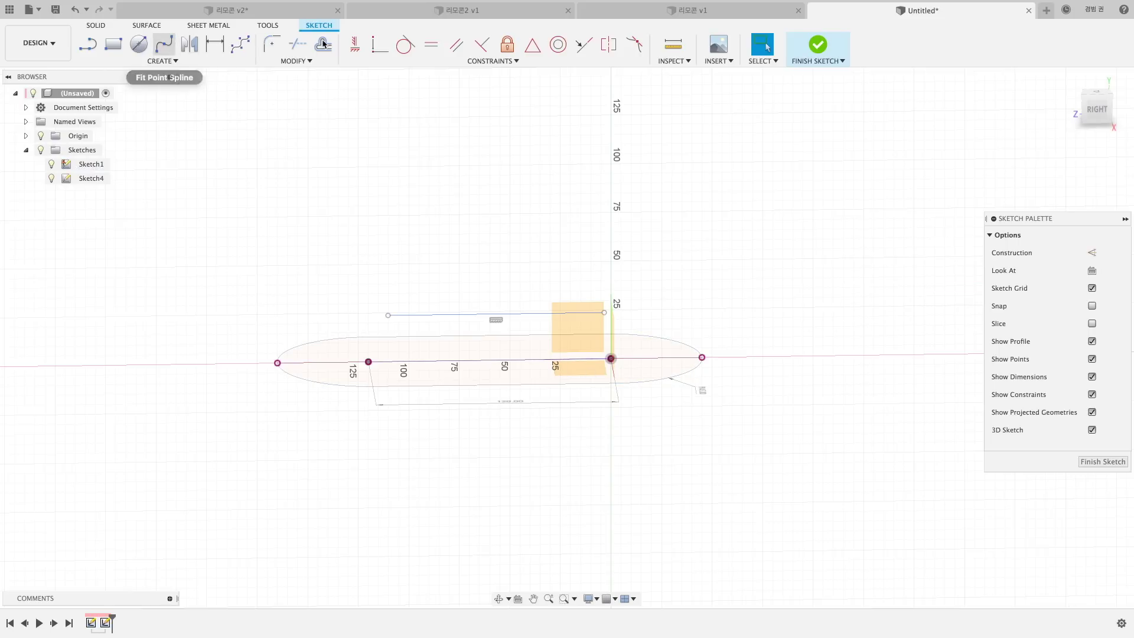
Step: Constrain the line's ends vertically above the slot's left centre and the origin
left_click(354, 45)
left_click(369, 361)
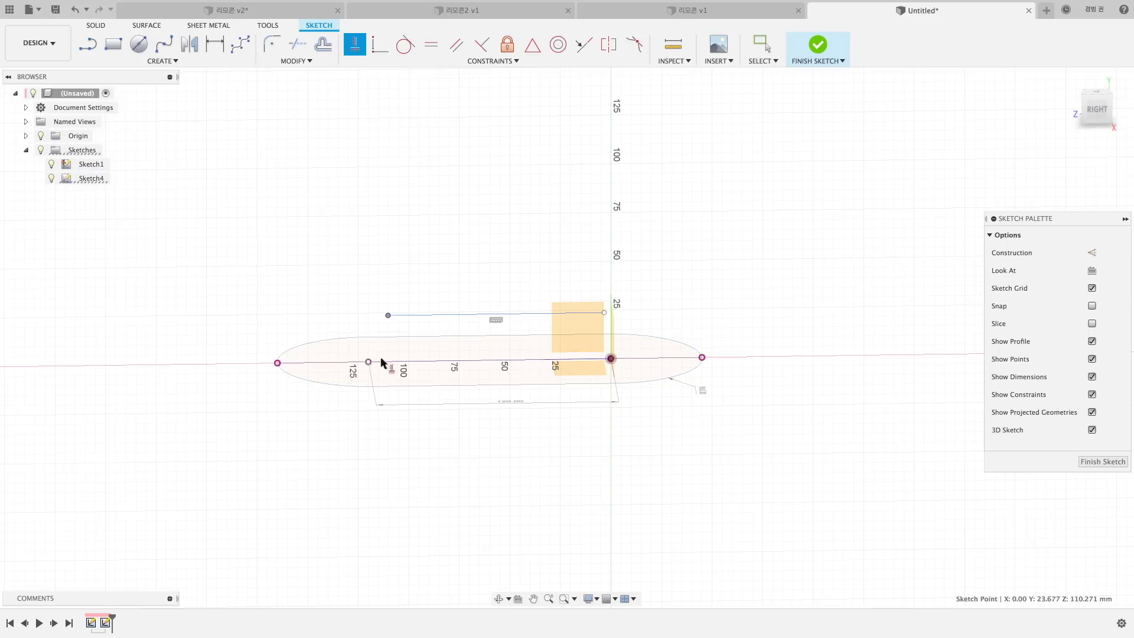
left_click(388, 314)
left_click(610, 358)
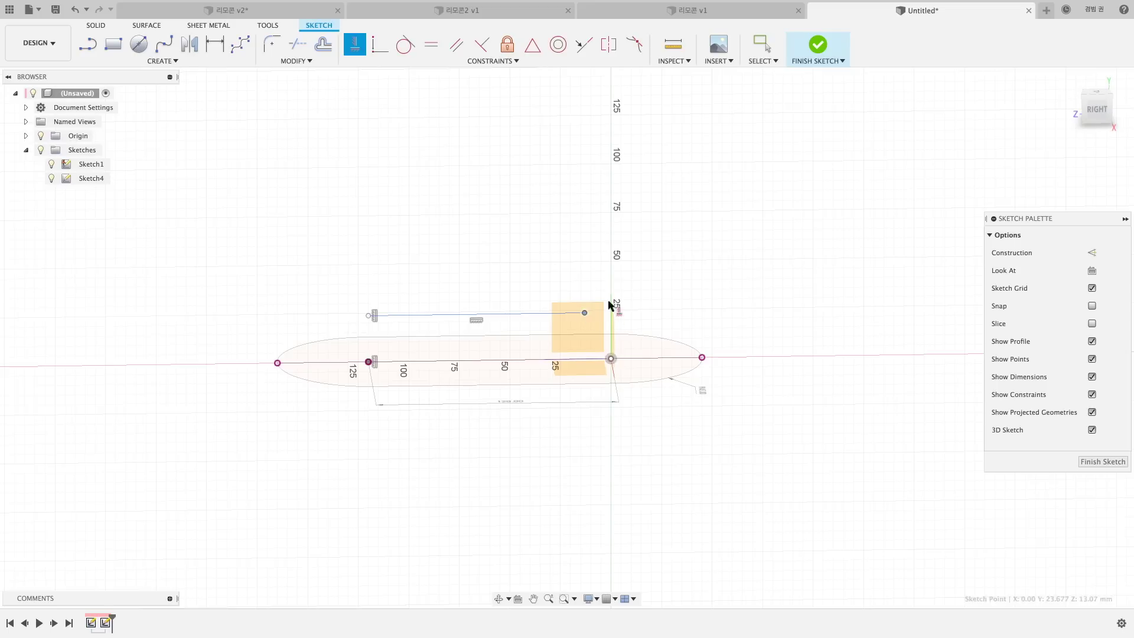
left_click(585, 313)
left_click(162, 61)
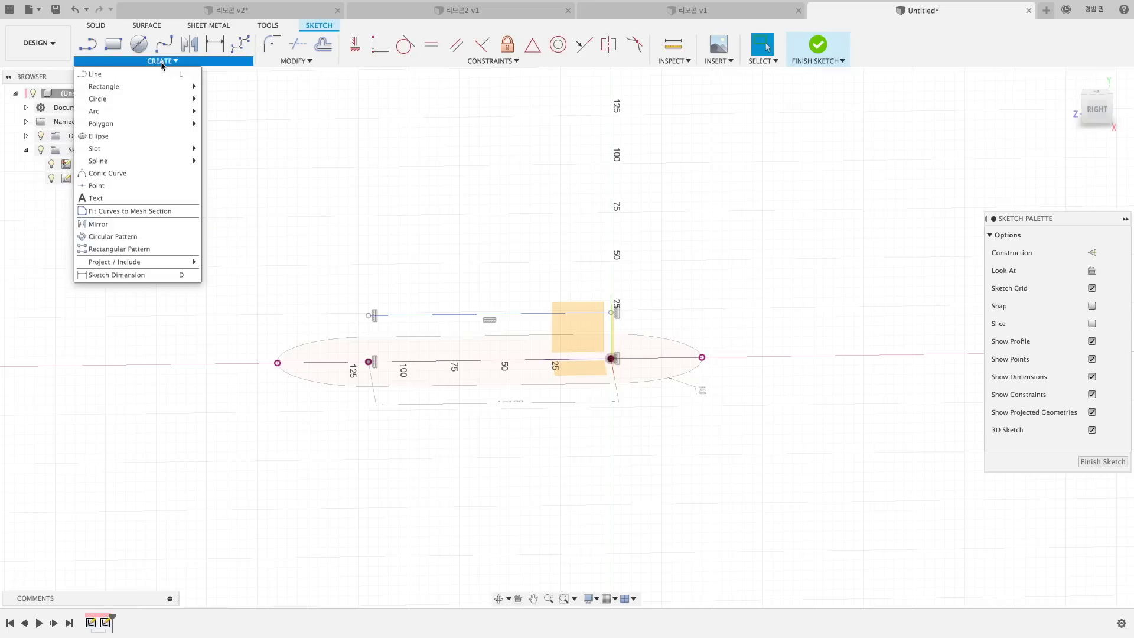
mouse_move(137, 111)
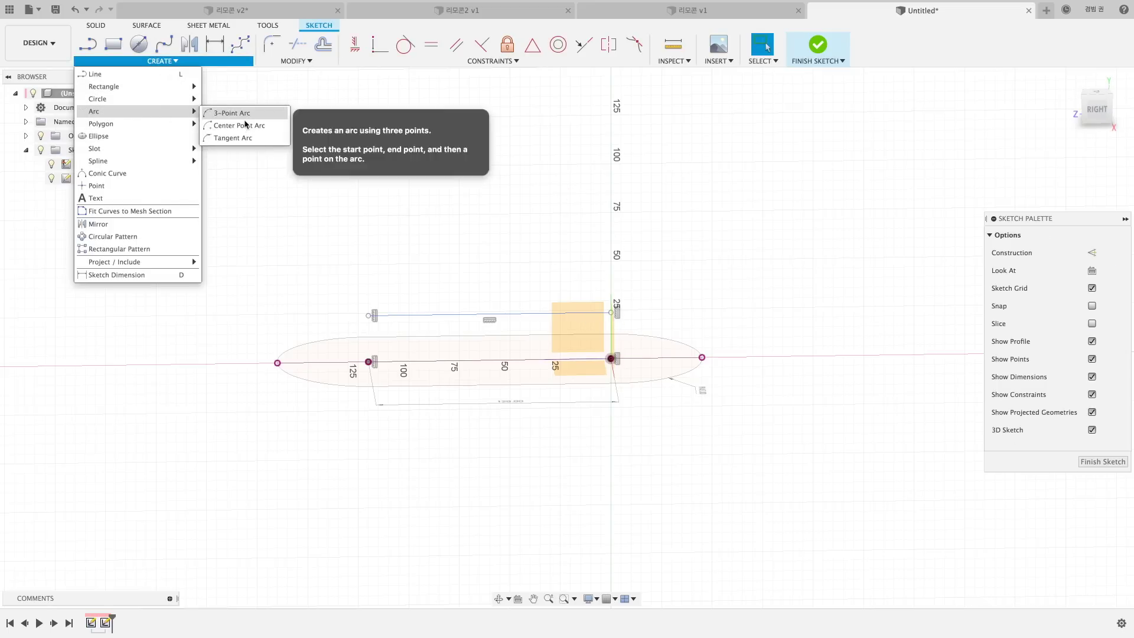
Step: Draw a tangent arc from the slot's left end through the top line's end to the right end
left_click(236, 137)
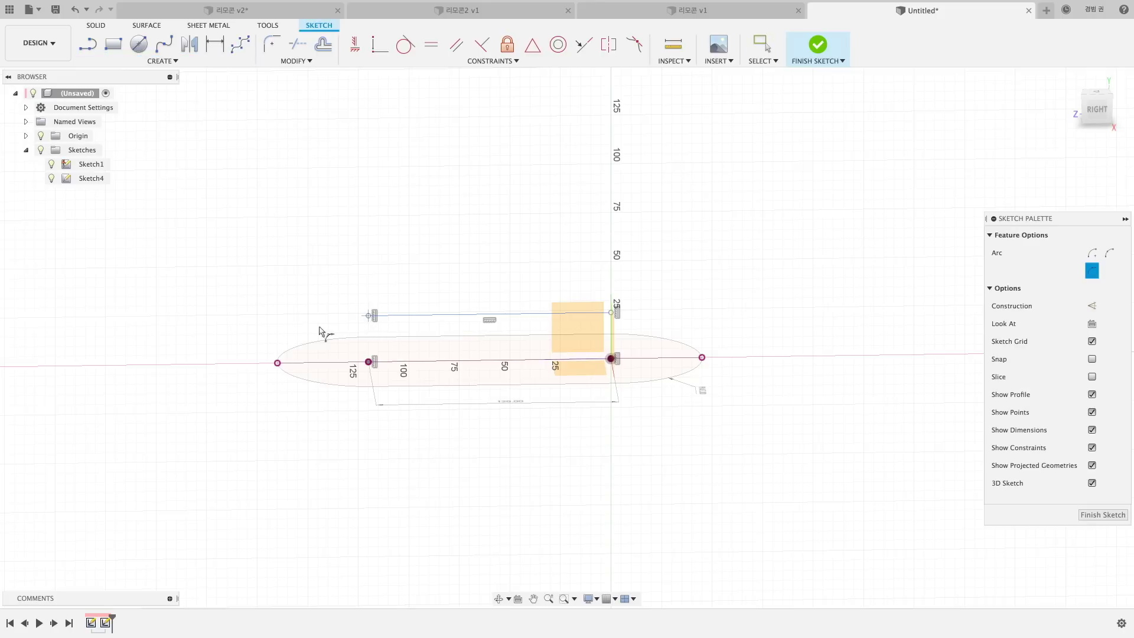
left_click(278, 363)
left_click(611, 314)
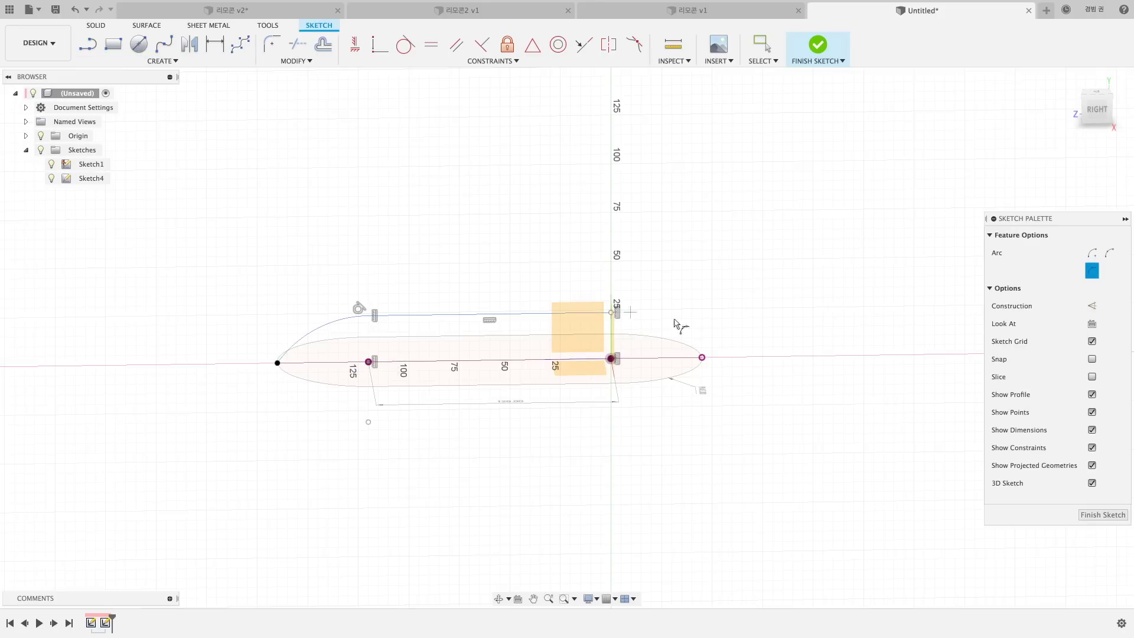
left_click(702, 361)
Step: Dimension the height between the two lines as 4 mm
key("d")
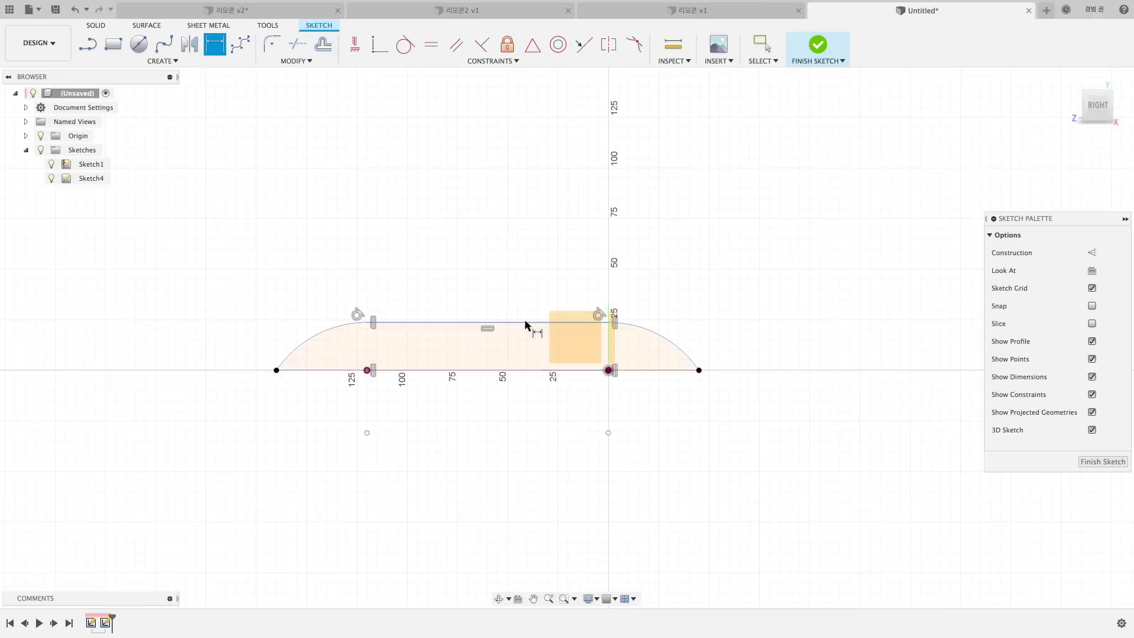
left_click(525, 370)
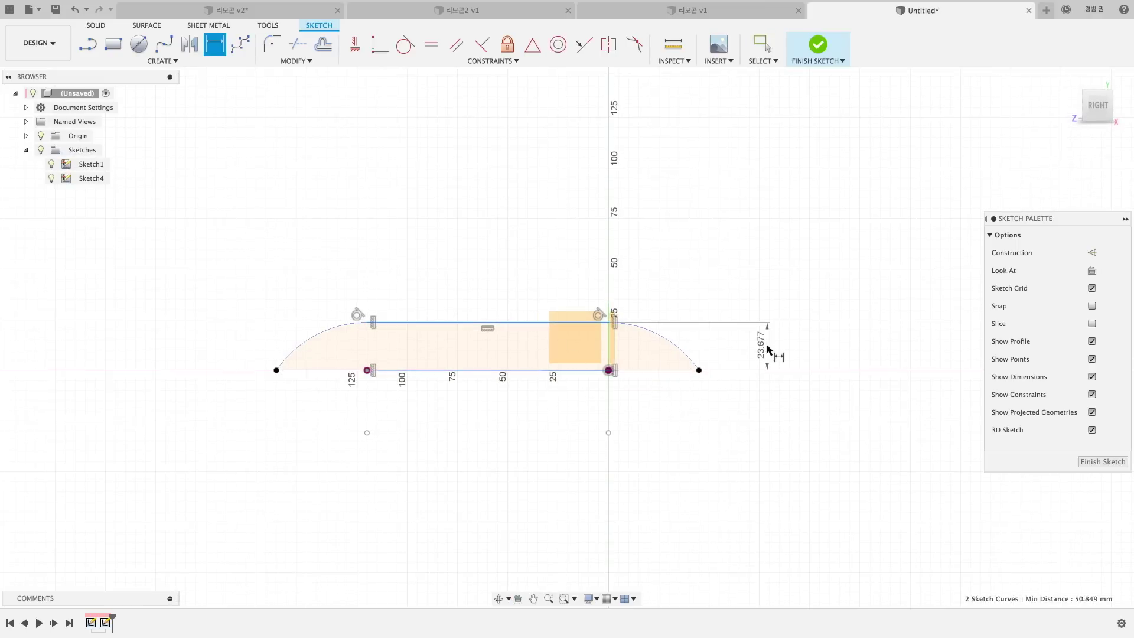
left_click(766, 355)
type("4")
key("Return")
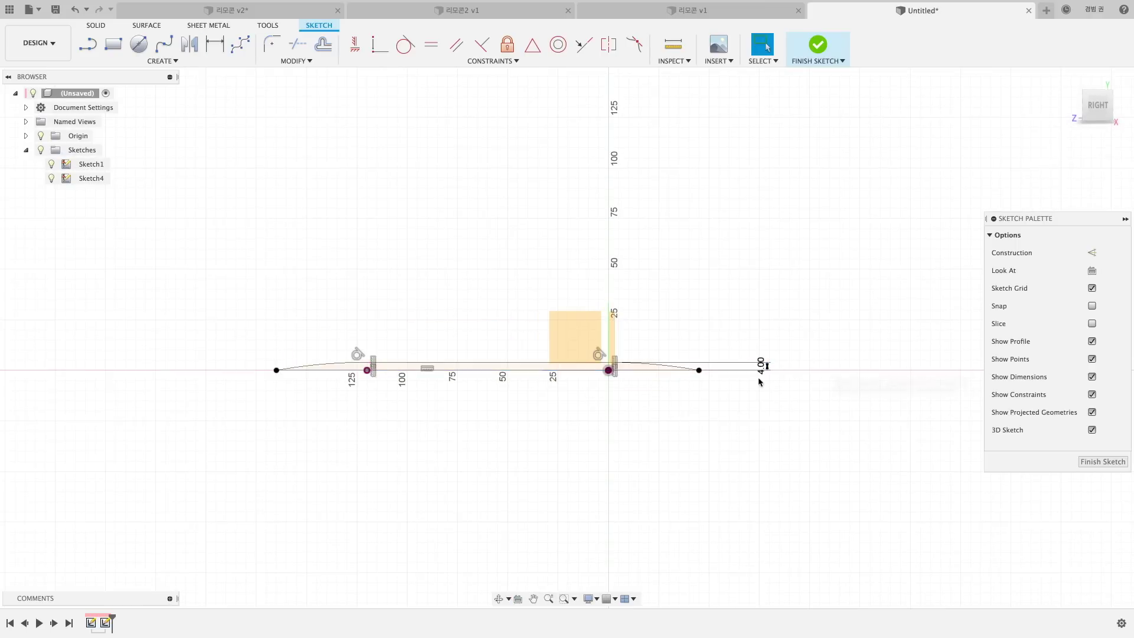
mouse_move(759, 377)
middle_mouse_down("shift")
mouse_move(694, 420)
mouse_move(633, 436)
middle_mouse_up("shift")
middle_click_drag(520, 441, 491, 440, "shift")
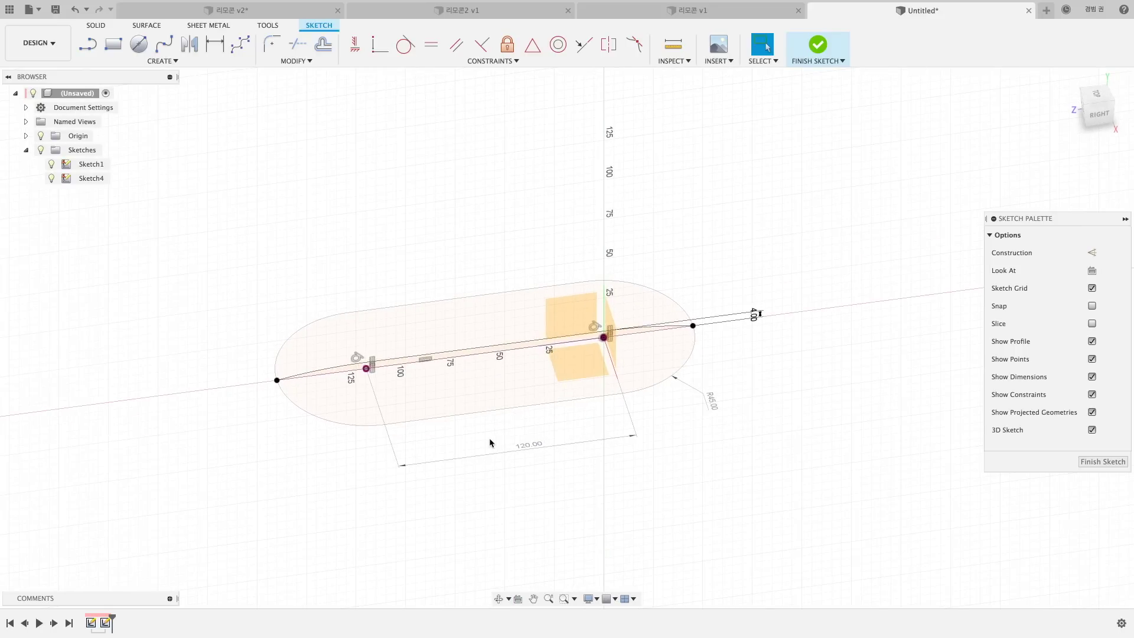
scroll(487, 437, "up", 3)
scroll(487, 437, "down", 3)
scroll(487, 438, "down", 3)
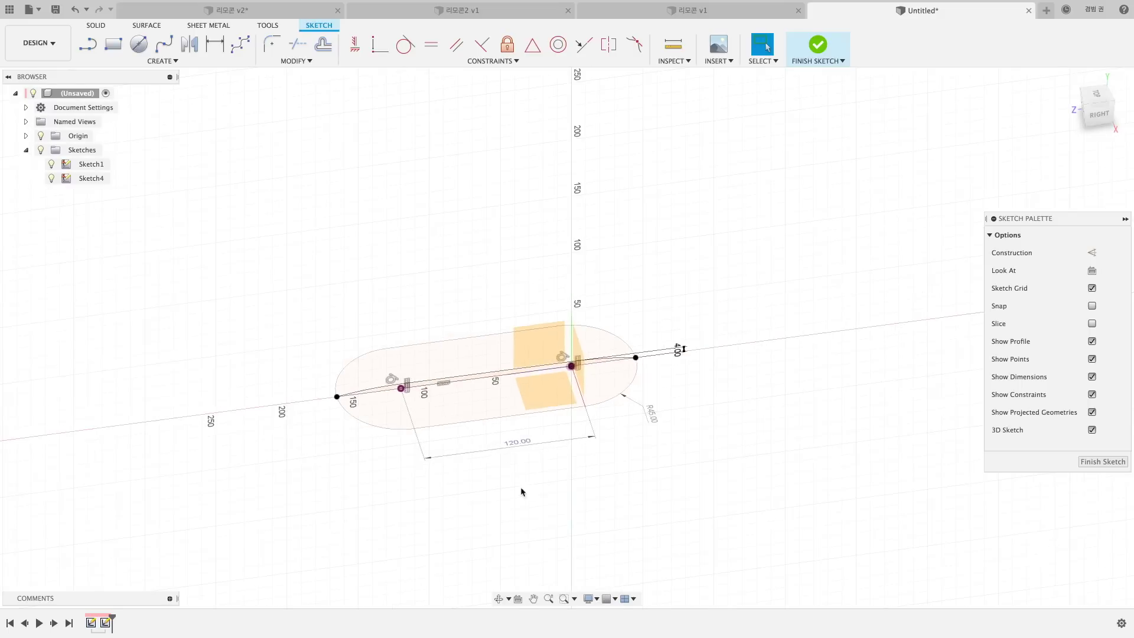
middle_click_drag(487, 438, 486, 395)
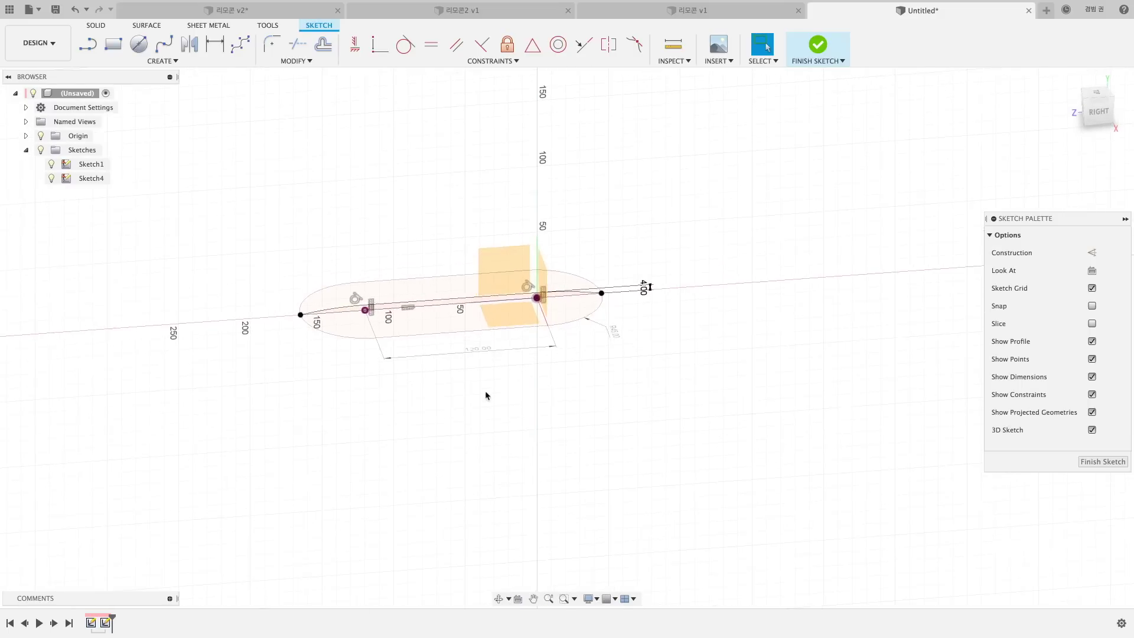
Step: Hide Sketch1 and draw lines closing the profile below and at its right end
left_click(53, 166)
left_click(78, 52)
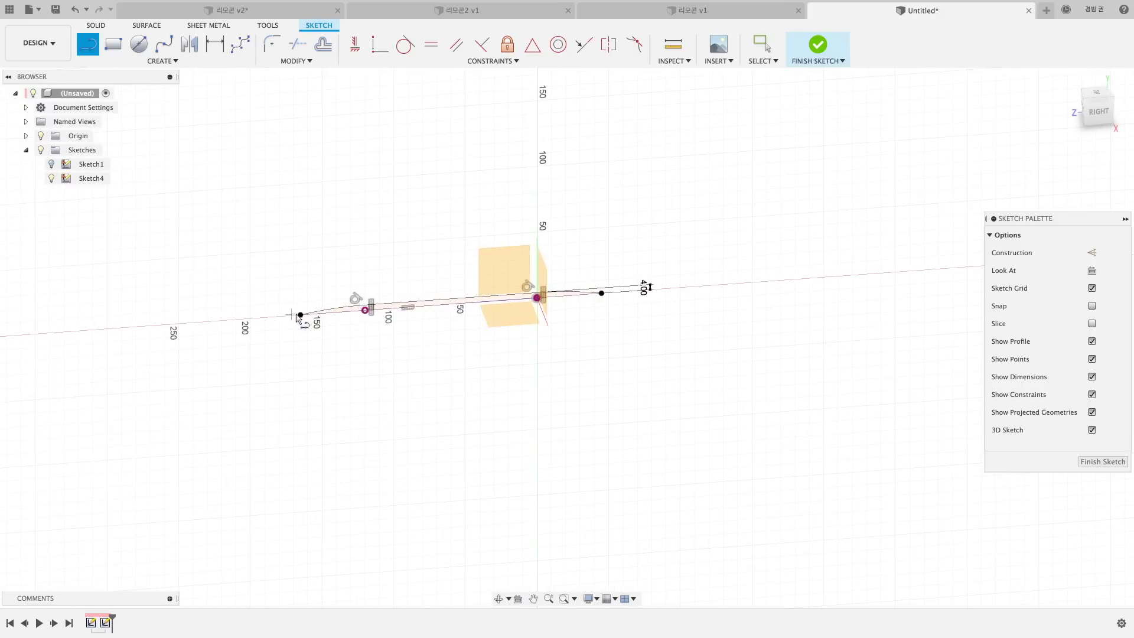
left_click(301, 368)
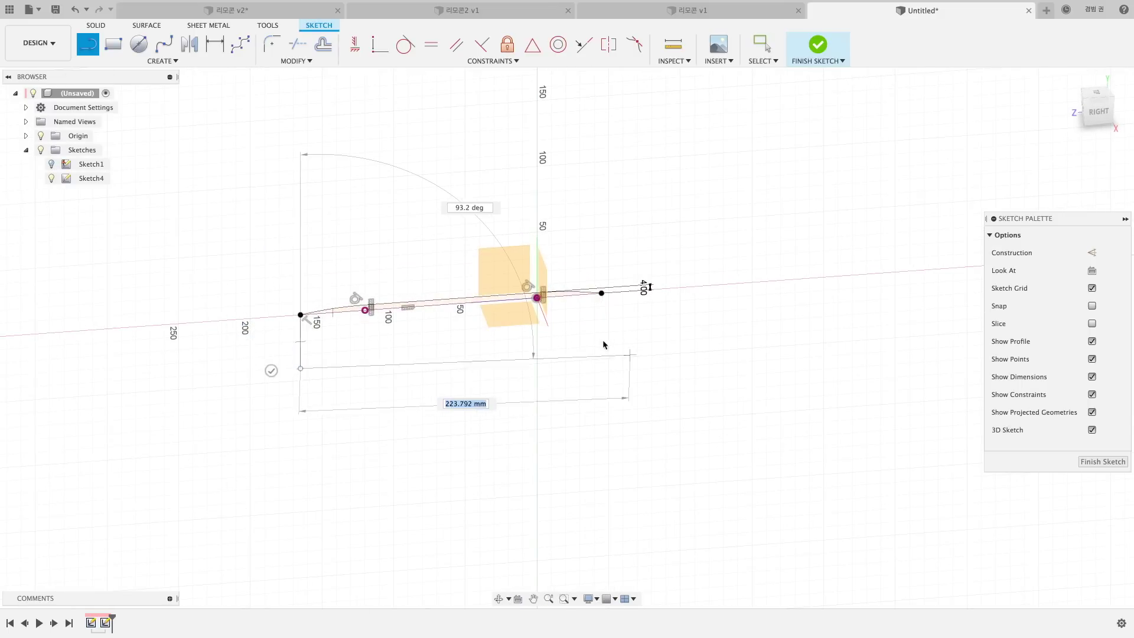
left_click(602, 348)
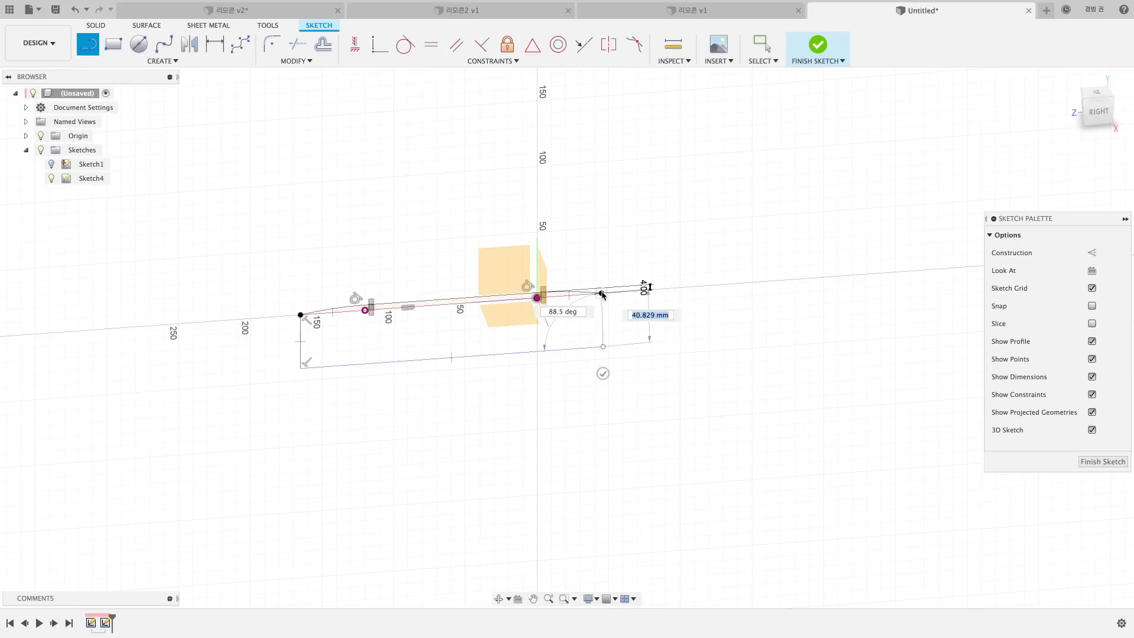
left_click(601, 294)
key("Escape")
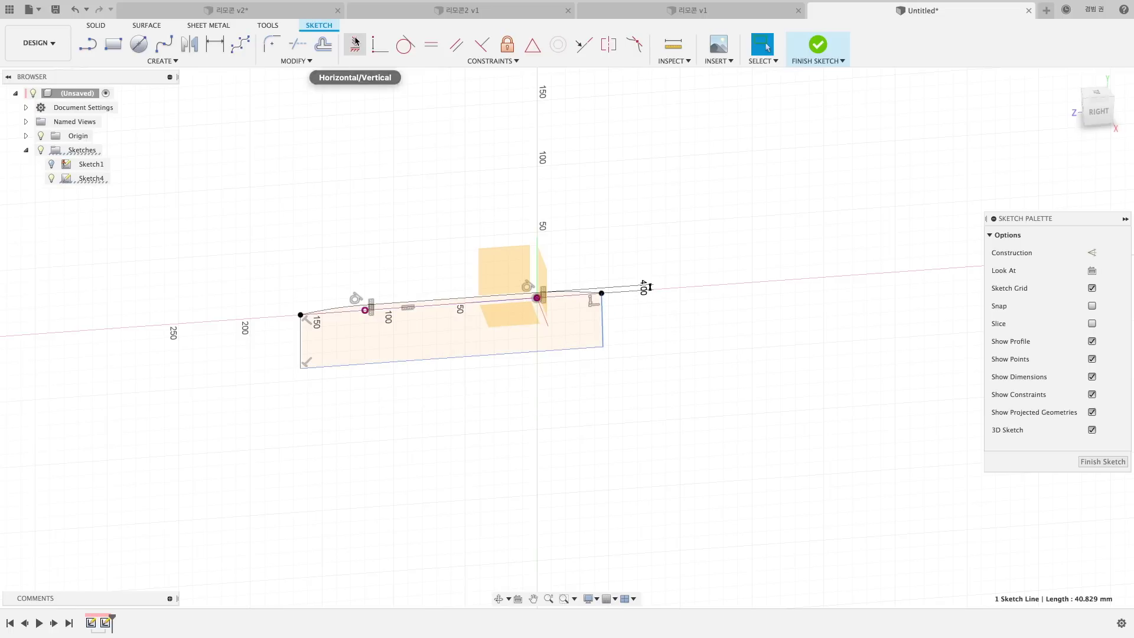
left_click(354, 44)
key("Escape")
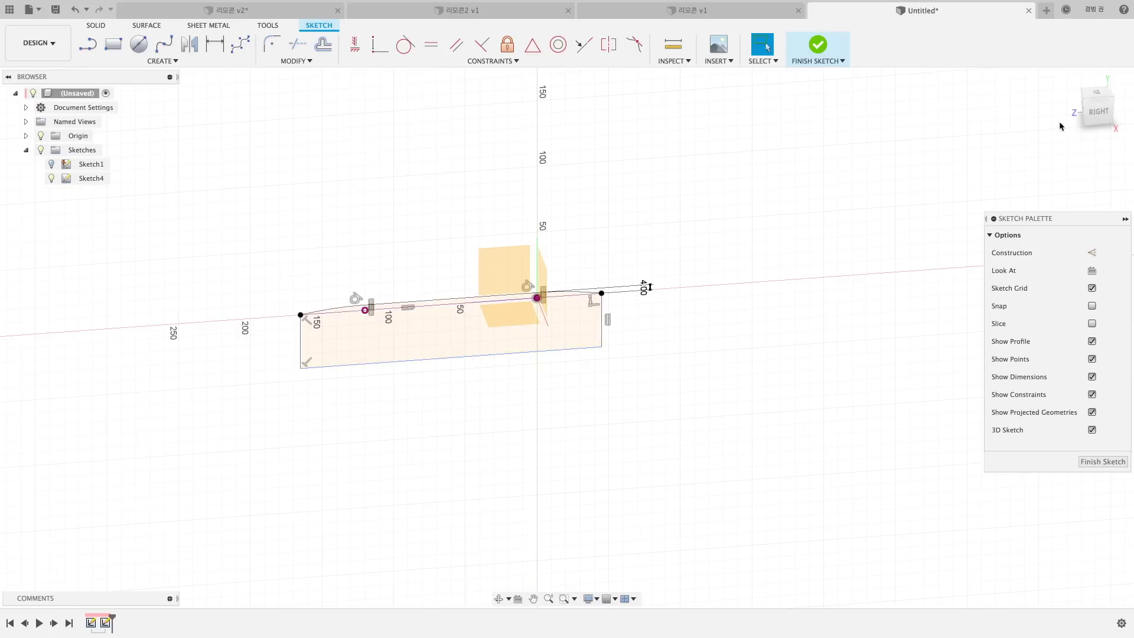
Step: View the sketch straight from the side and inspect the large arc
left_click(1098, 111)
scroll(710, 361, "up", 3)
scroll(710, 366, "down", 3)
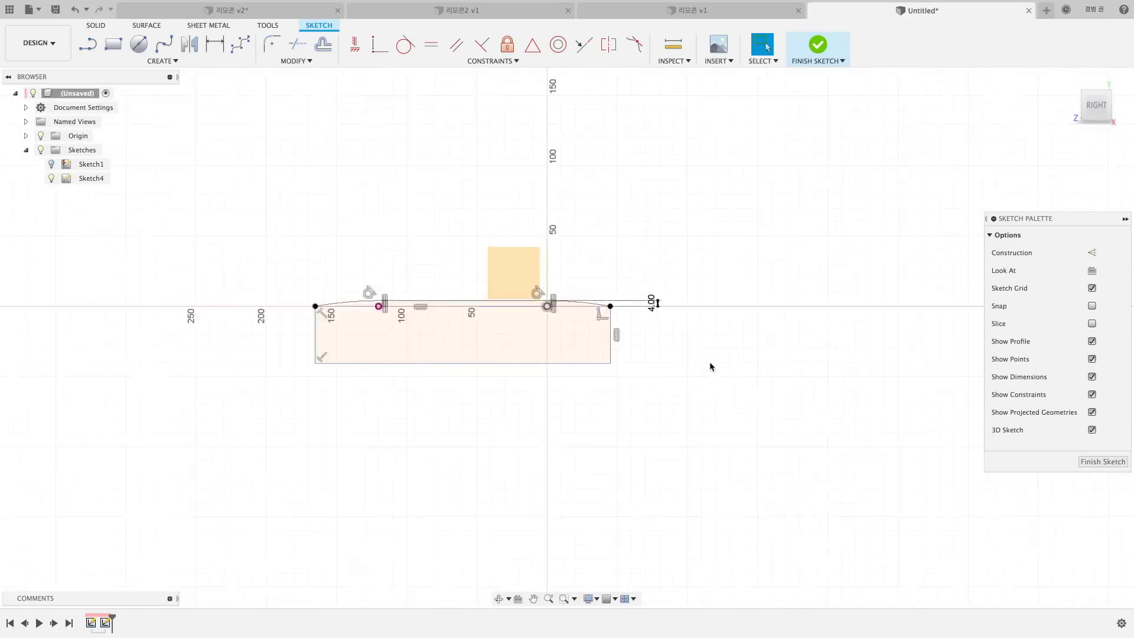
scroll(705, 371, "down", 3)
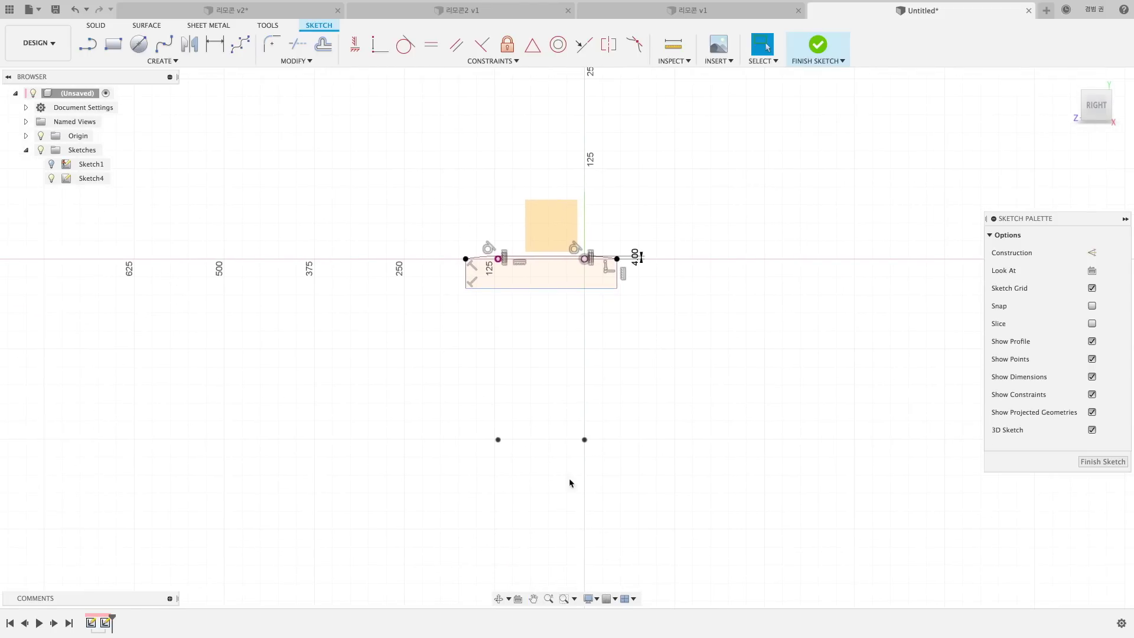
left_click(483, 287)
left_click(364, 280)
Step: Draw a short horizontal axis line below the profile
key("l")
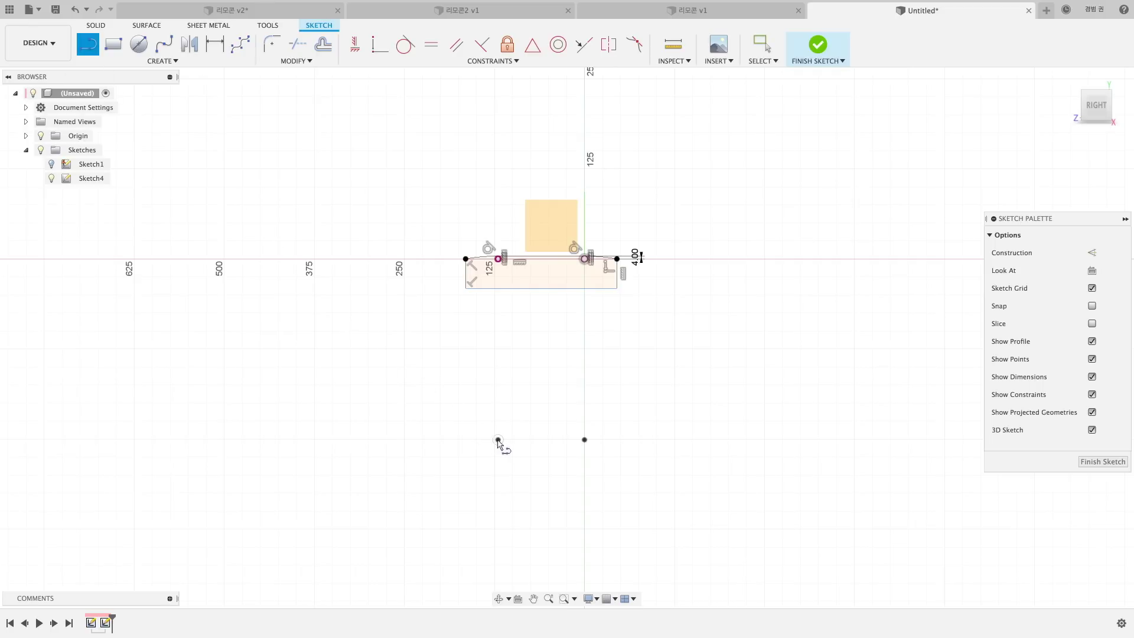
left_click(497, 439)
left_click(583, 439)
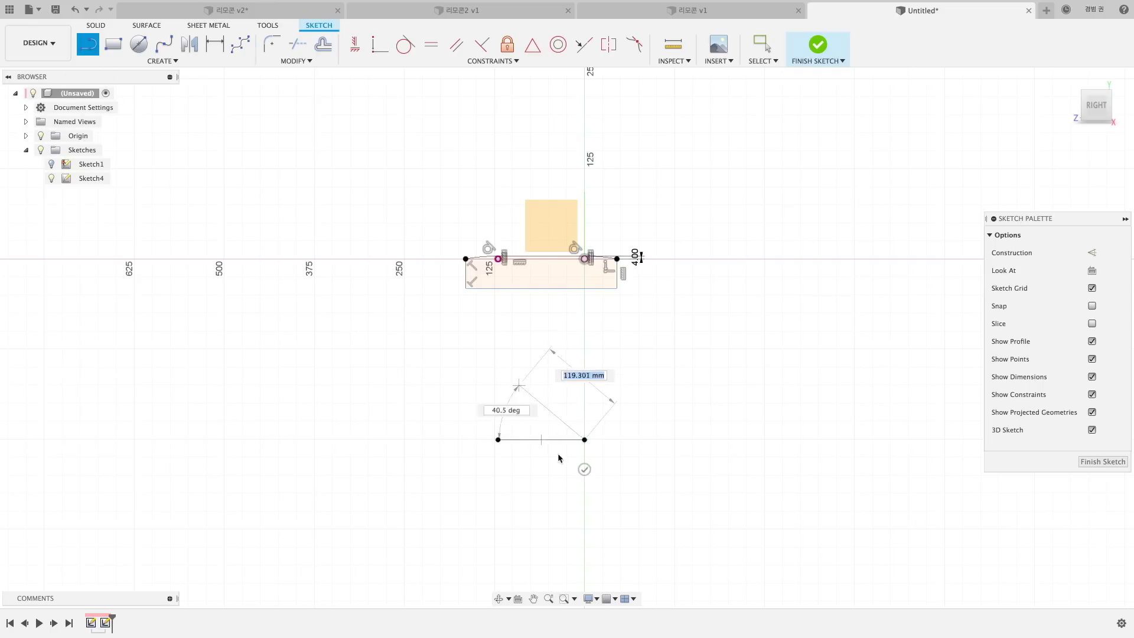
key("Escape")
key("Escape")
middle_click_drag(530, 386, 687, 220, "shift")
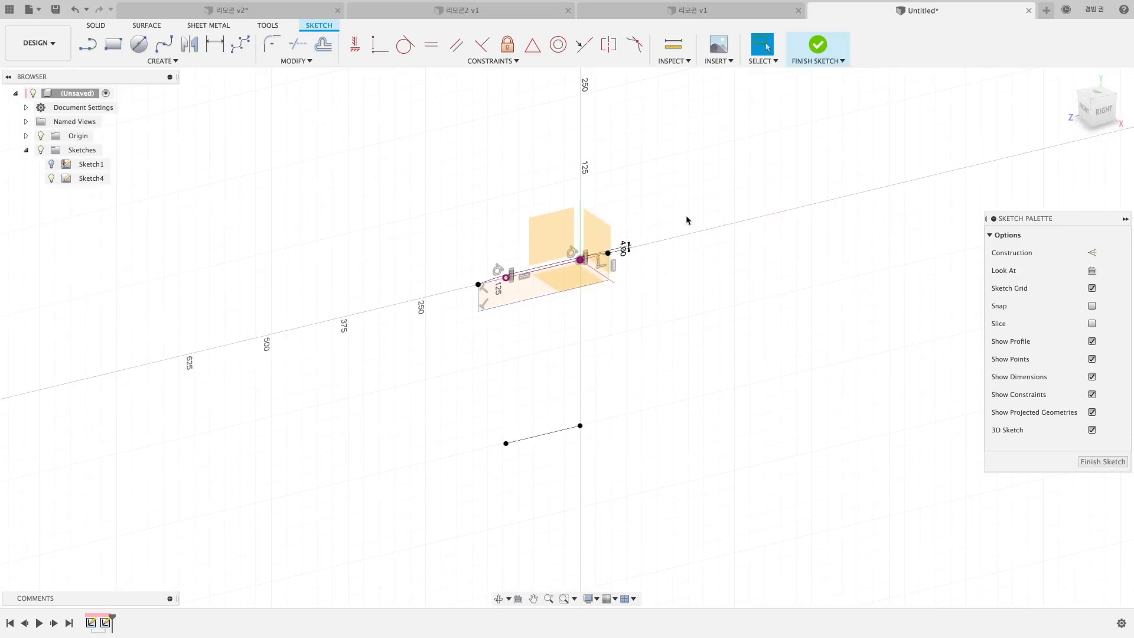
Step: Finish Sketch4 and revolve both profiles 360° around the lower axis line
left_click(818, 45)
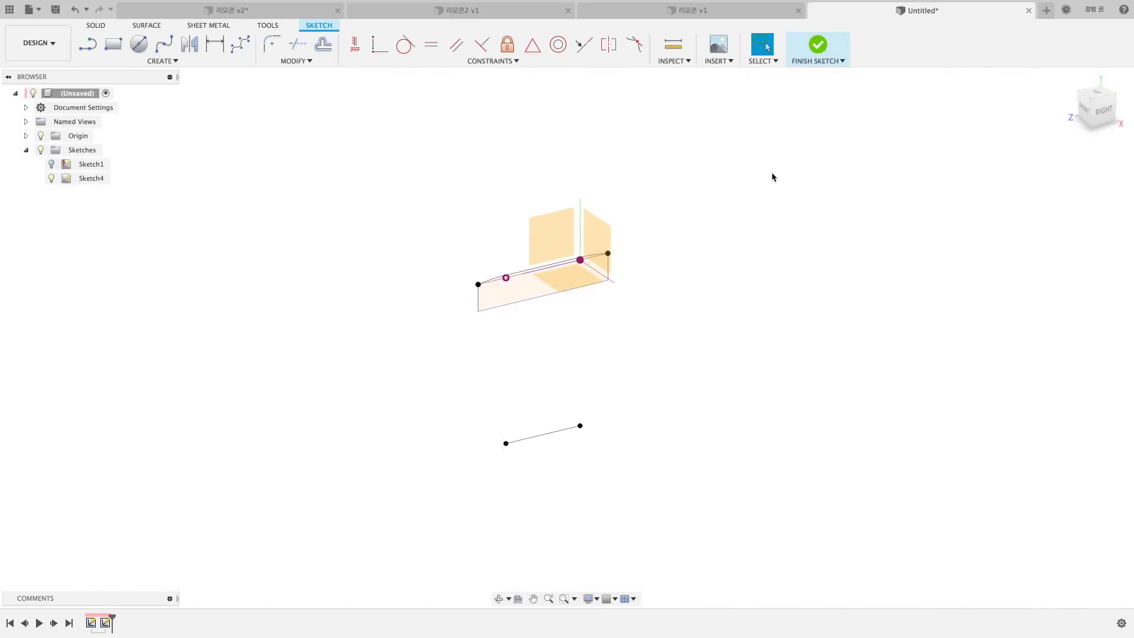
left_click(138, 43)
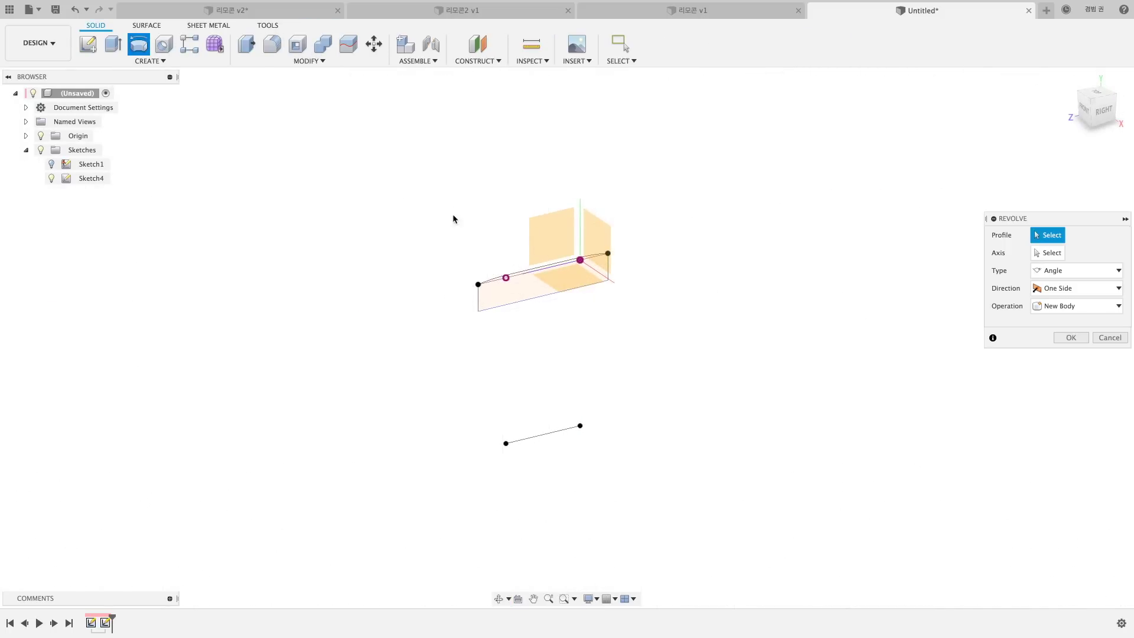
left_click(519, 295)
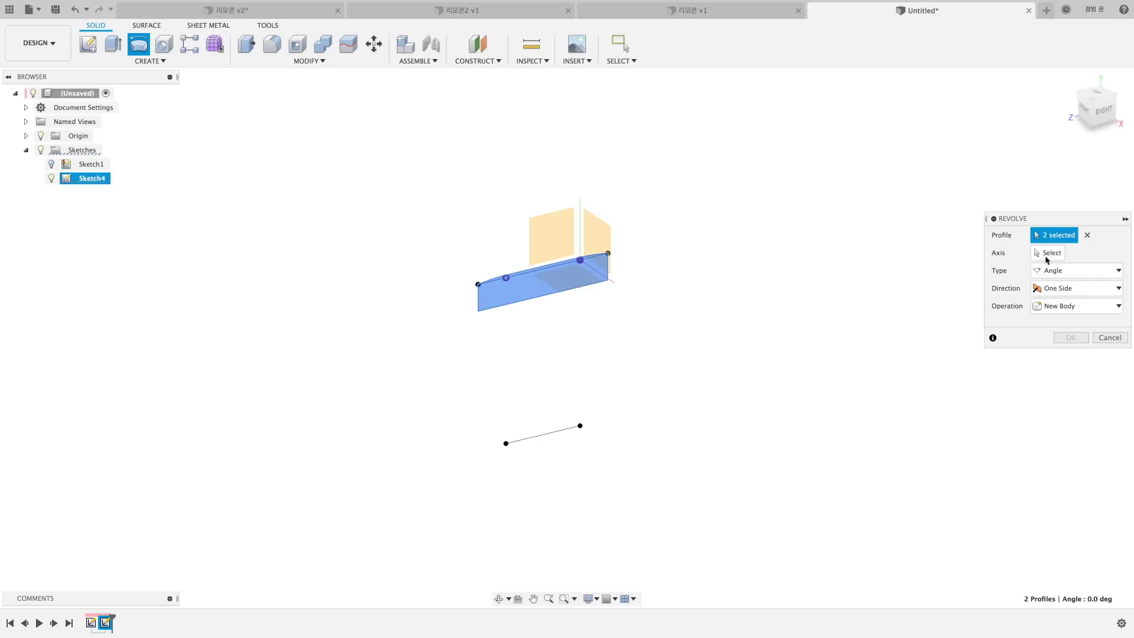
left_click(1049, 254)
left_click(570, 435)
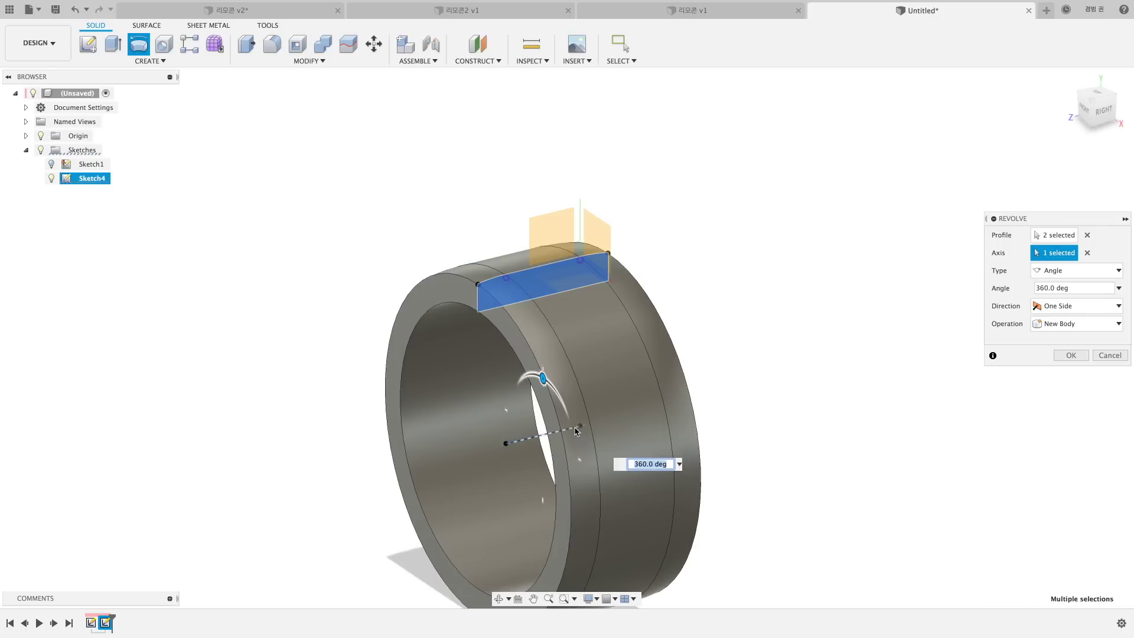
left_click(1070, 355)
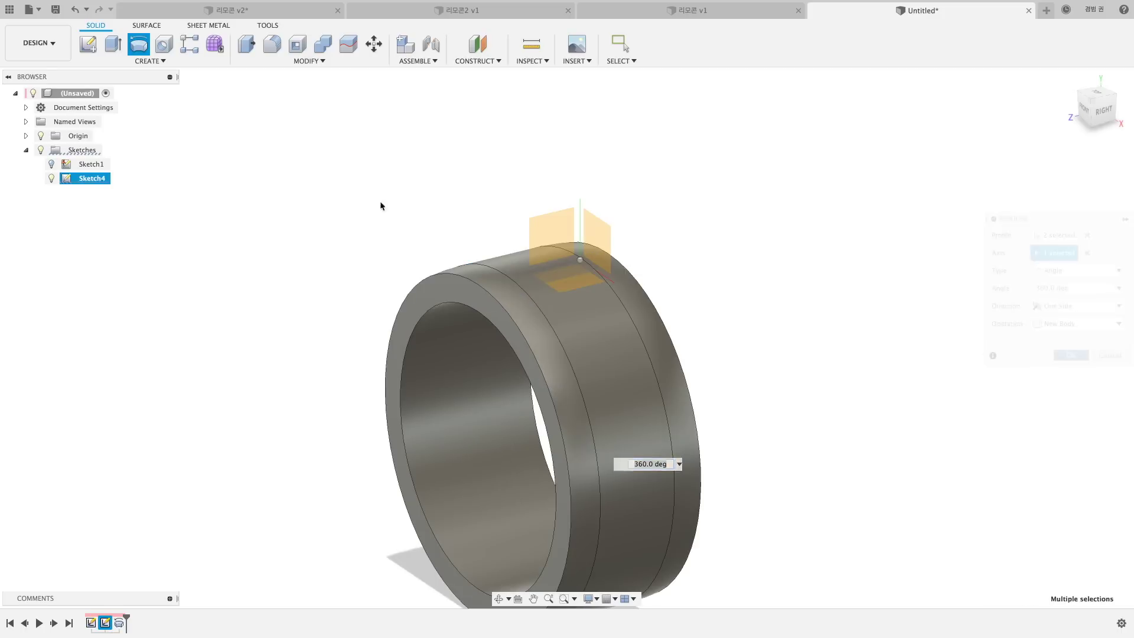
Step: Split the ring body Body3 along the flat plane using Split Body
left_click(348, 44)
left_click(573, 345)
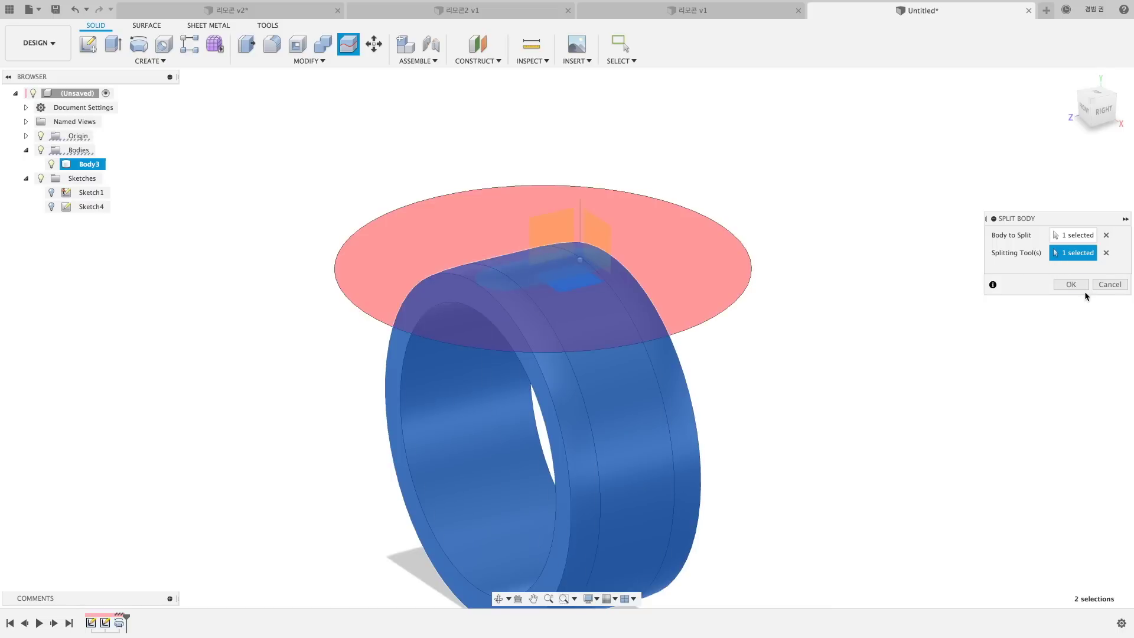
key("Return")
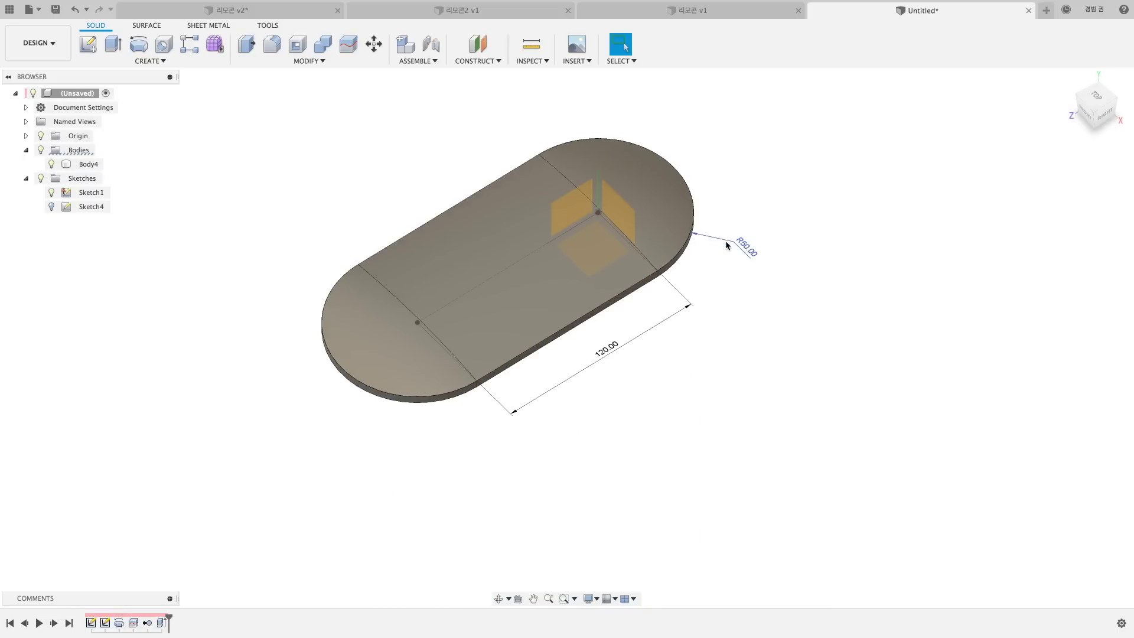
Step: Show Sketch4's profile and dimensions
middle_click_drag(733, 294, 688, 260, "shift")
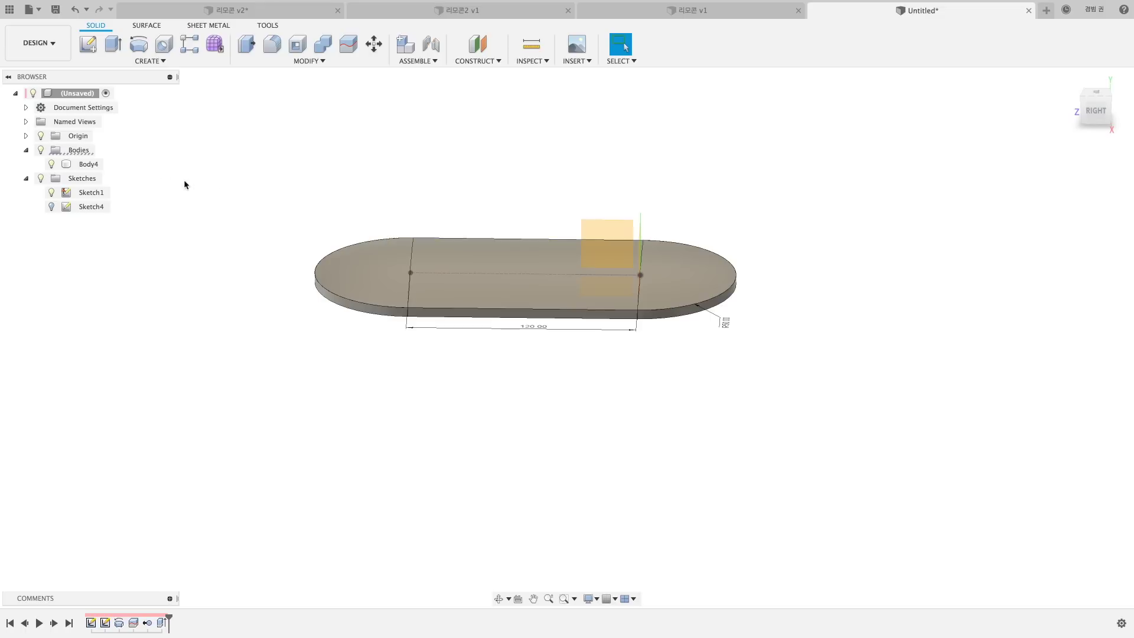
right_click(89, 207)
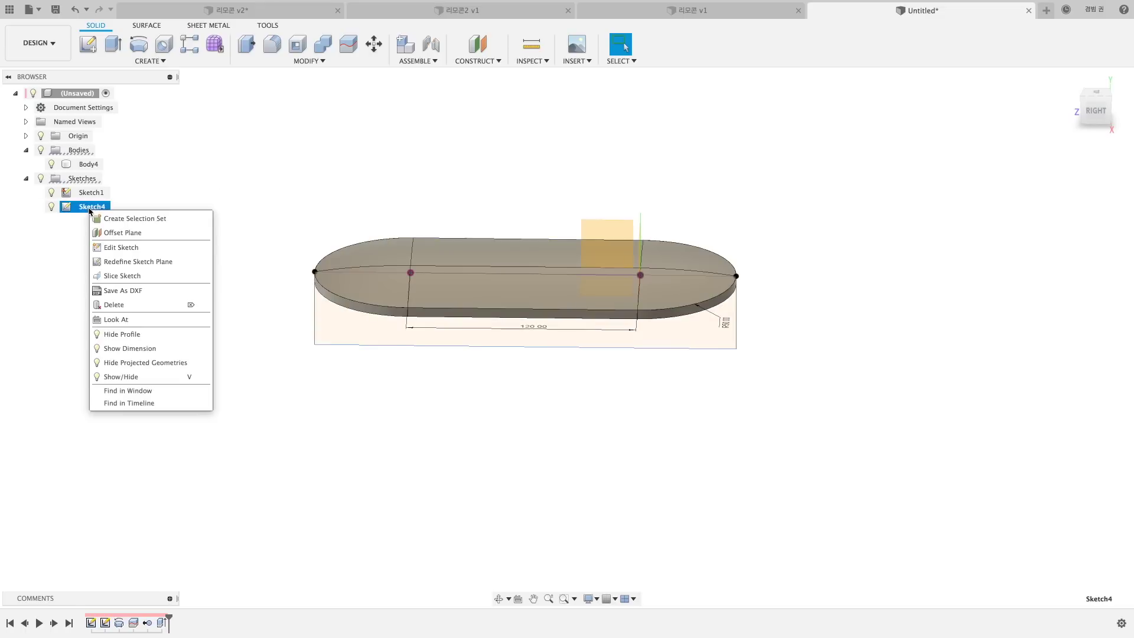
left_click(157, 350)
Step: Change the 4.00 vertical height dimension to 5 mm, then to 6 mm
double_click(775, 251)
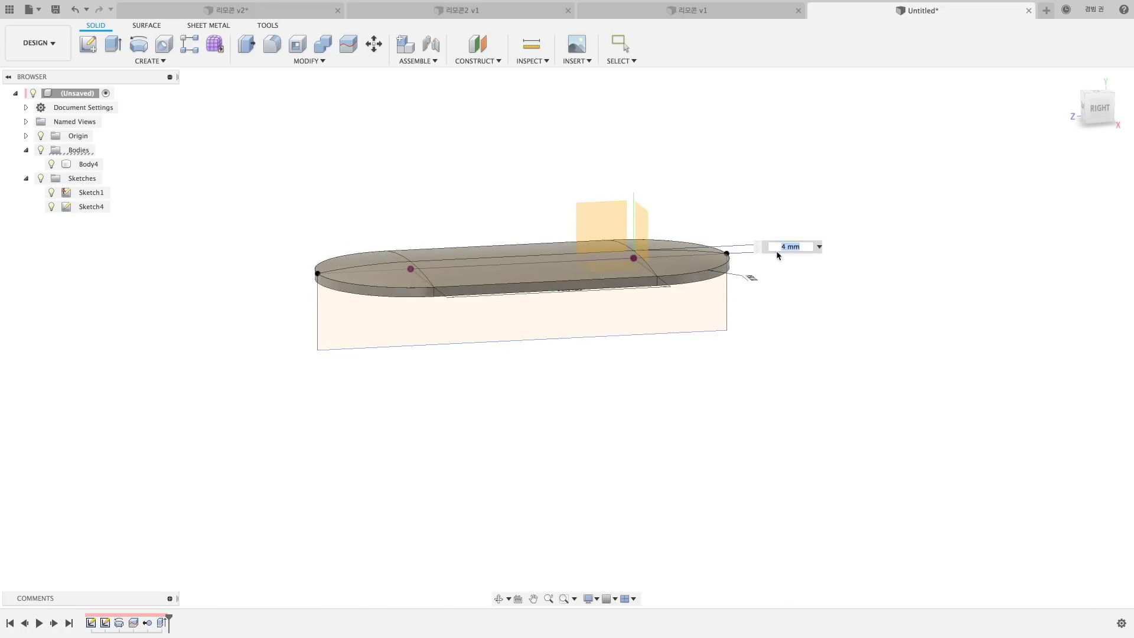
type("5")
key("Return")
double_click(774, 250)
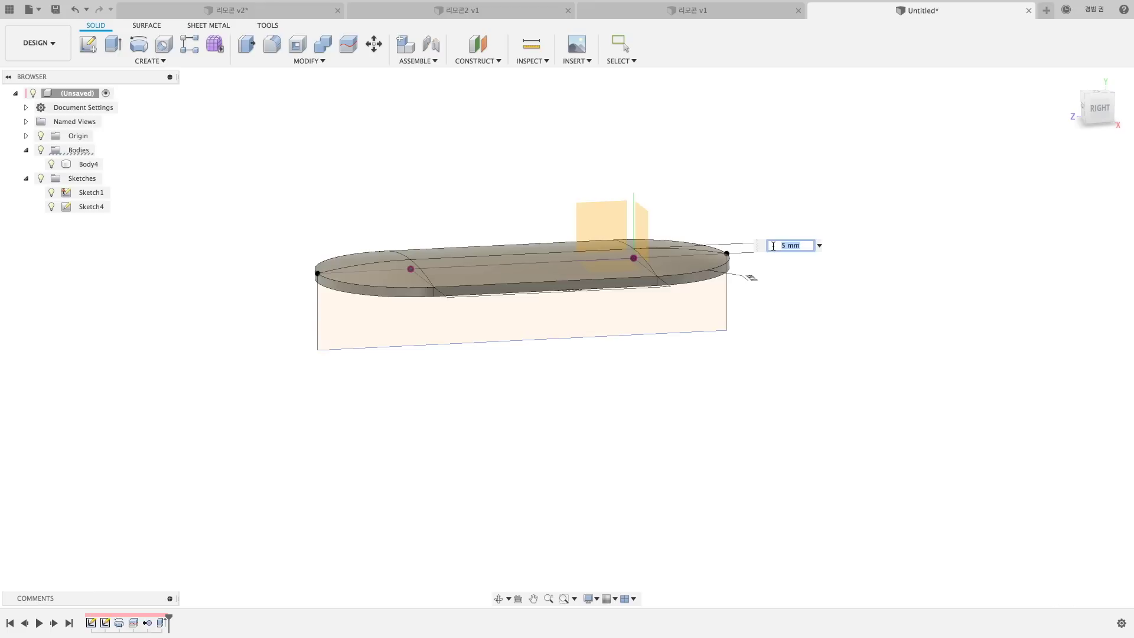
type("6")
key("Return")
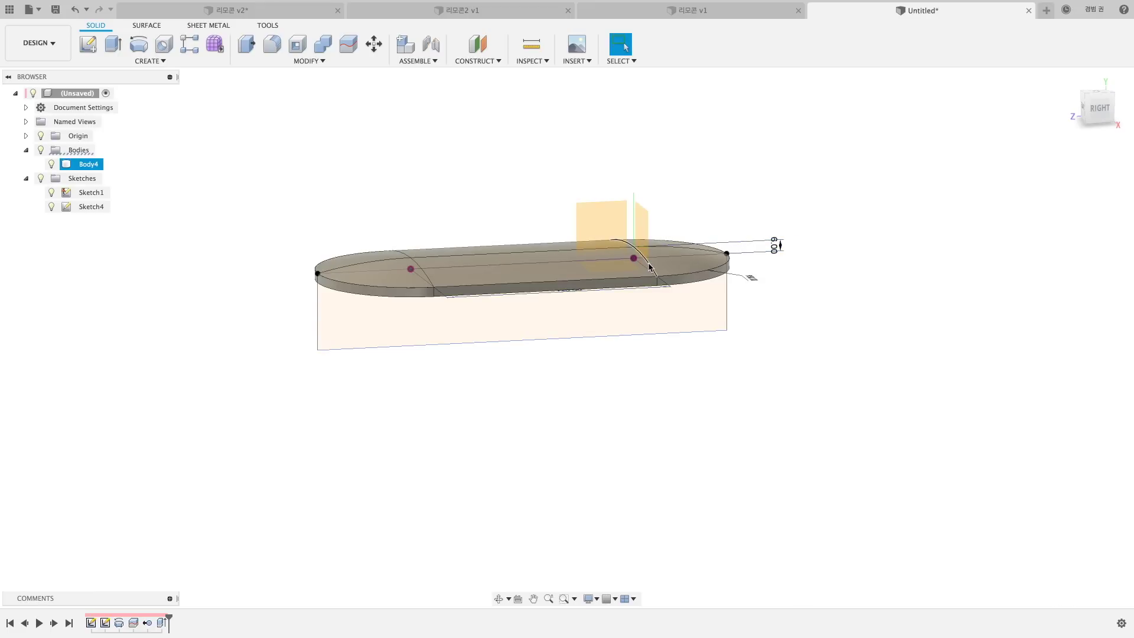
middle_click_drag(591, 349, 531, 370, "shift")
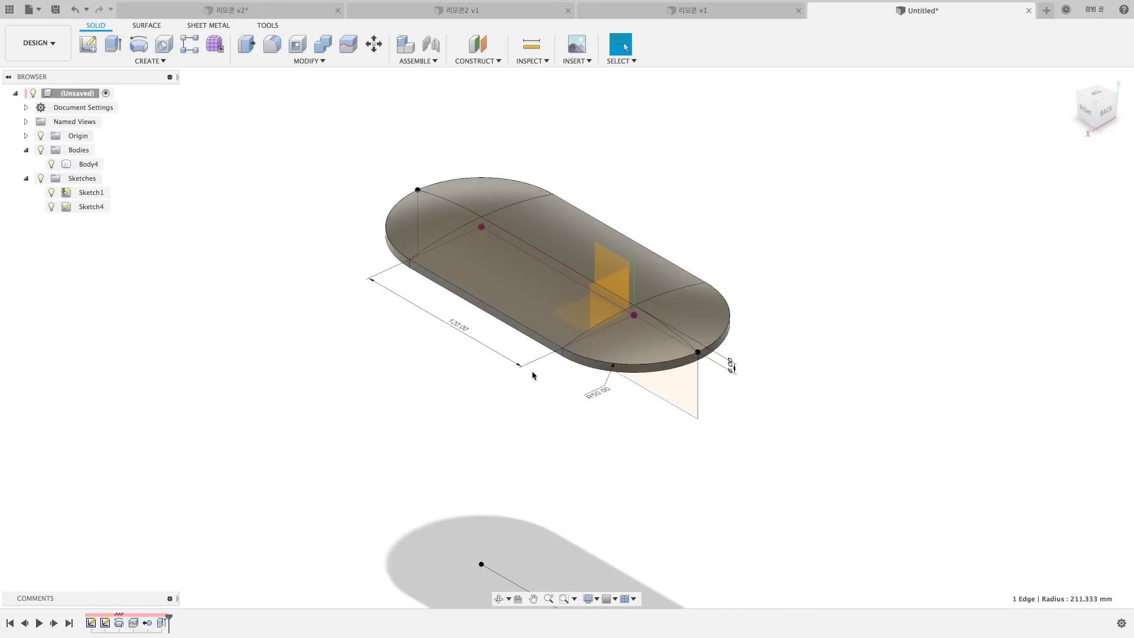
scroll(532, 375, "down", 1)
scroll(534, 376, "up", 2)
scroll(536, 377, "up", 3)
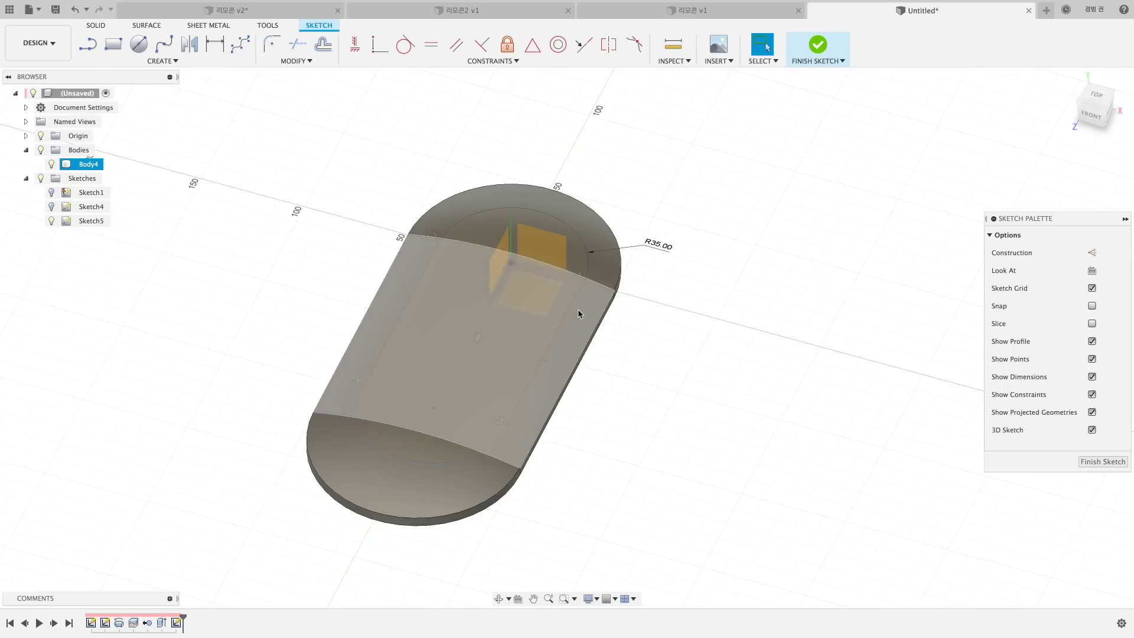
Step: Check the slot's curved edge radius, then finish Sketch5 and bring up the Modify menu
scroll(577, 310, "down", 2)
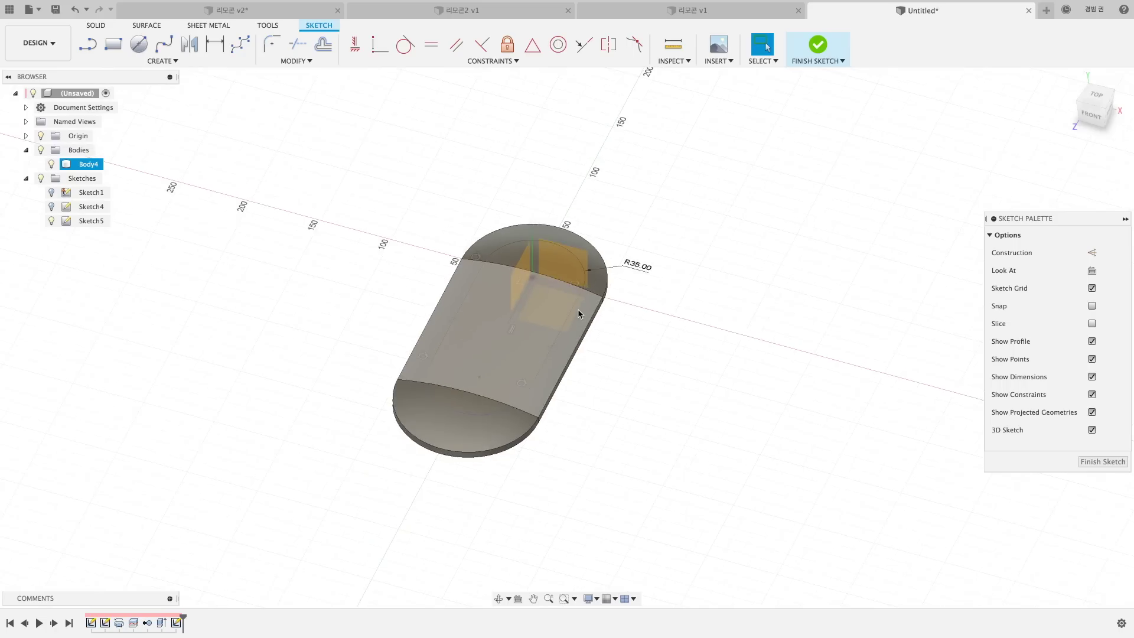
scroll(578, 310, "up", 3)
middle_click_drag(528, 262, 455, 272, "shift")
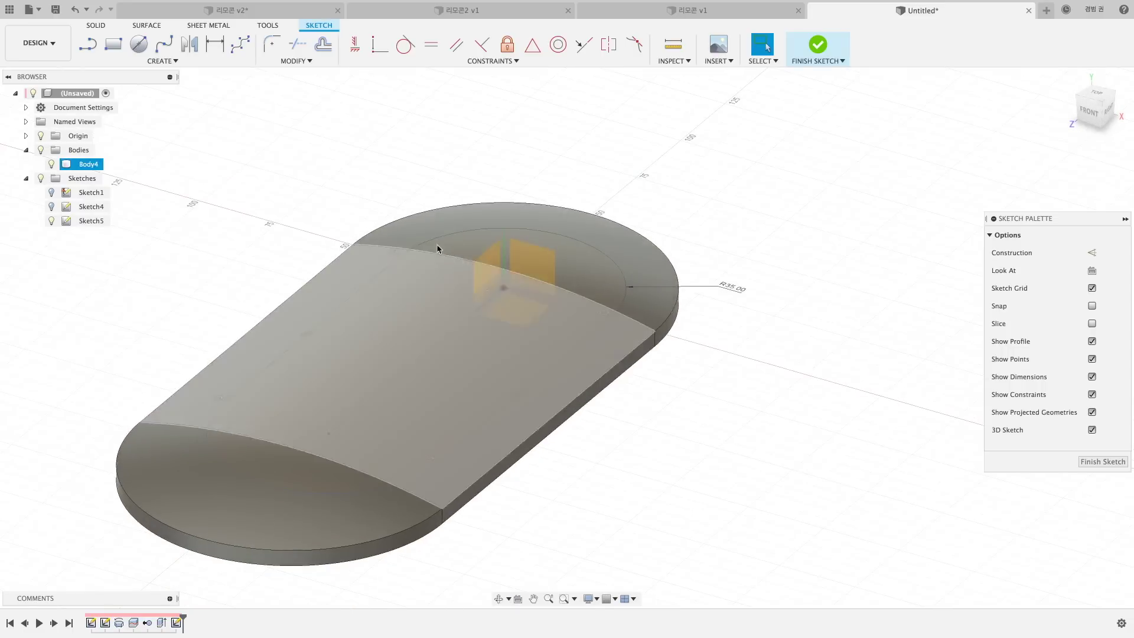
left_click(637, 323)
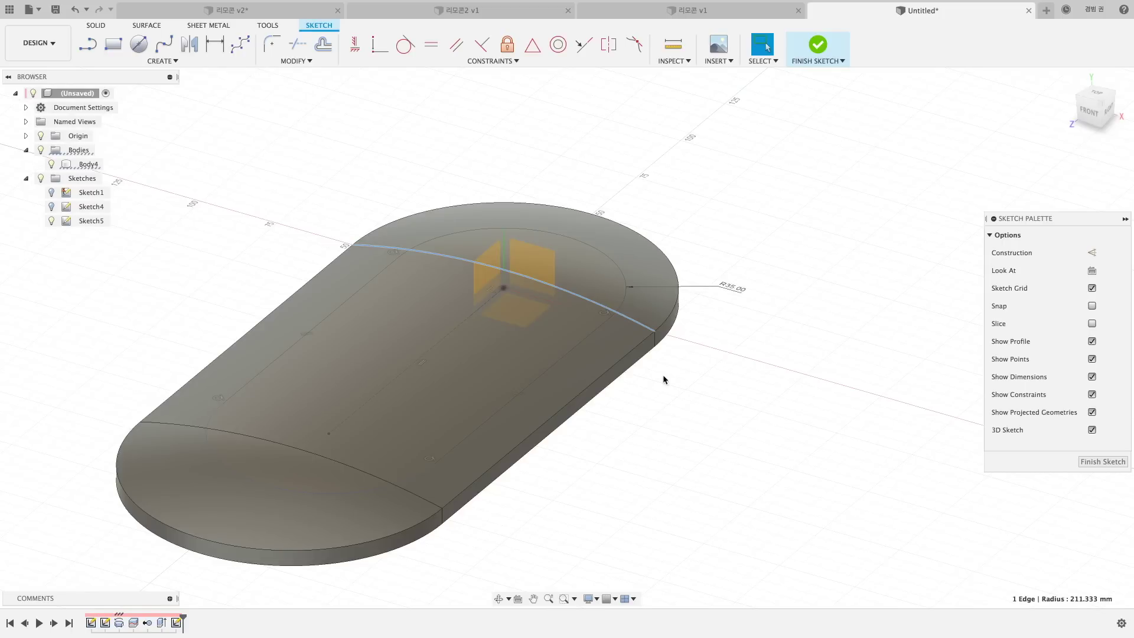
left_click(639, 369)
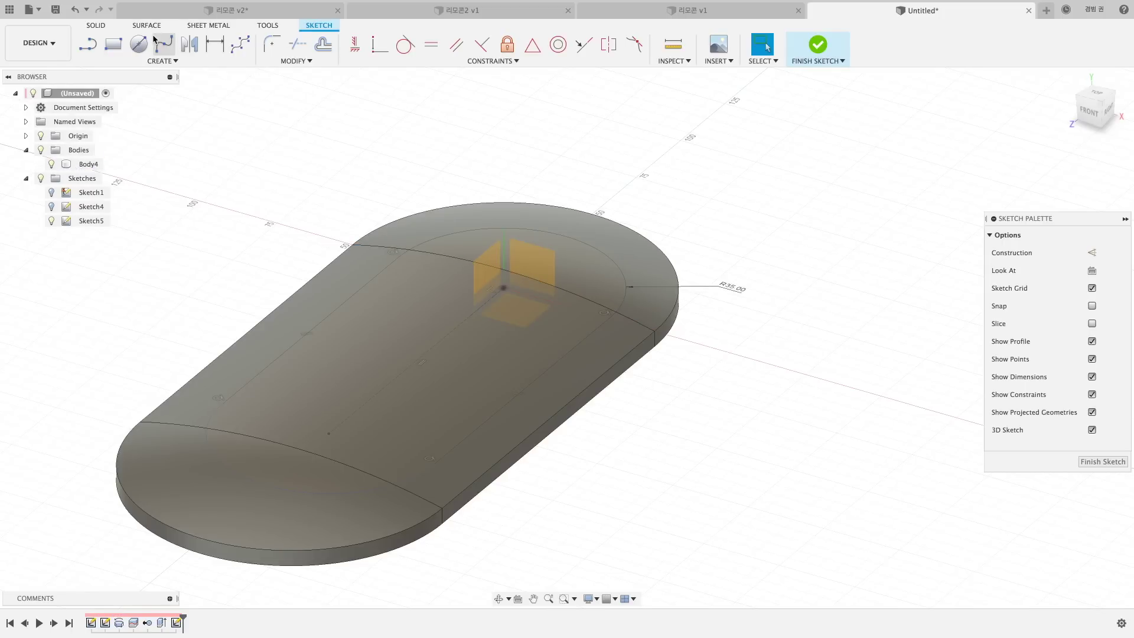
left_click(95, 25)
left_click(307, 61)
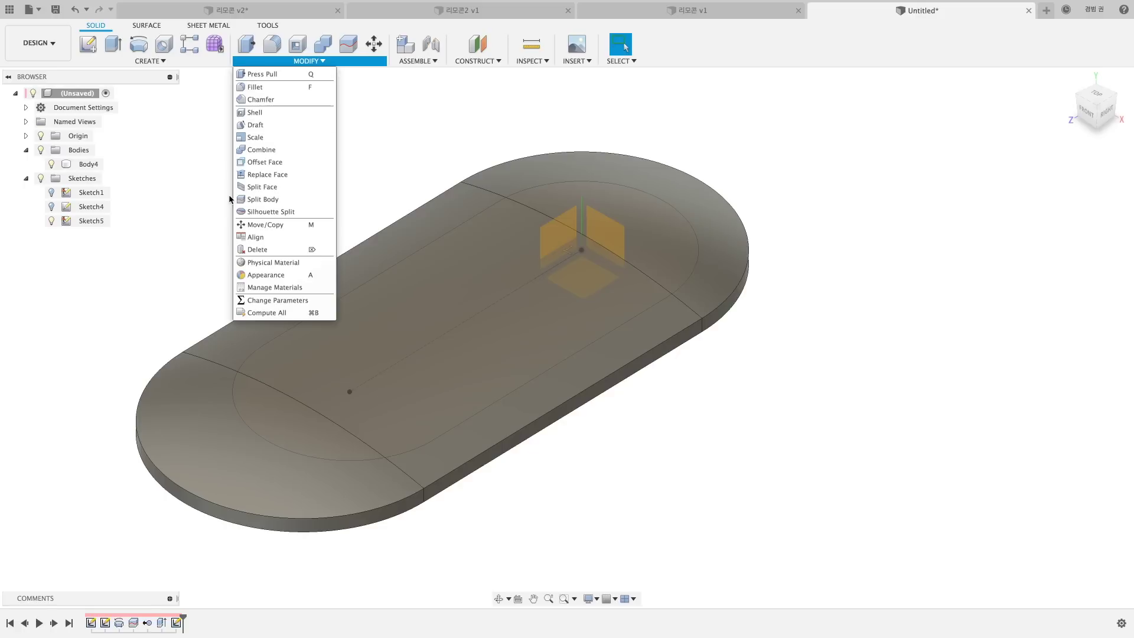
Step: Split the slab's three top faces using the rounded-slot sketch as the splitting tool
left_click(255, 187)
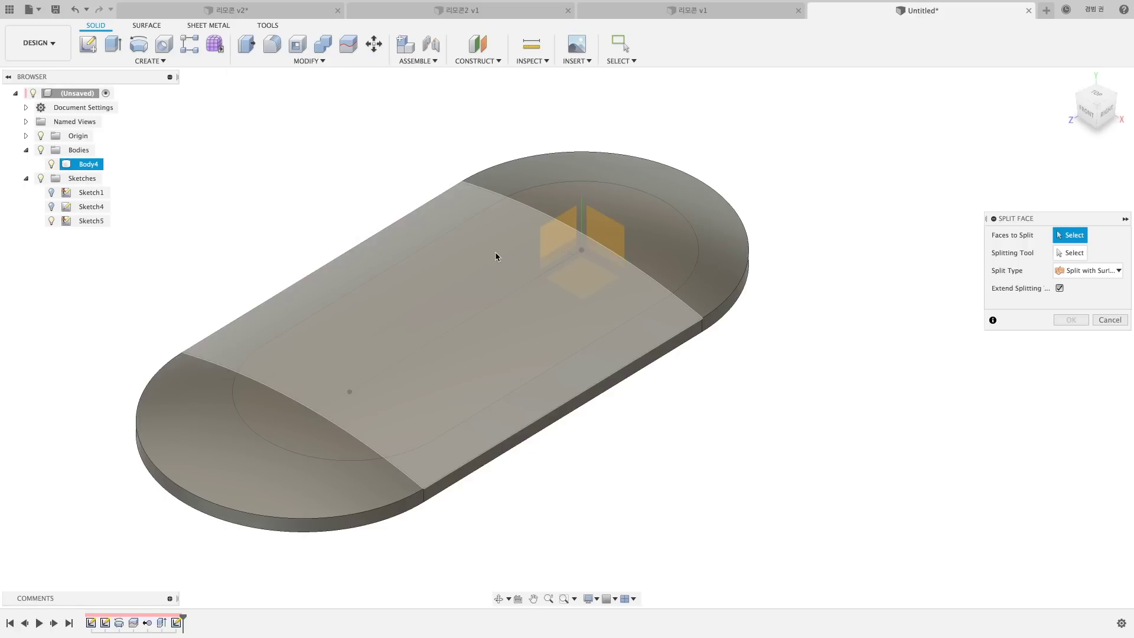
left_click(496, 253)
left_click(590, 195)
left_click(287, 436)
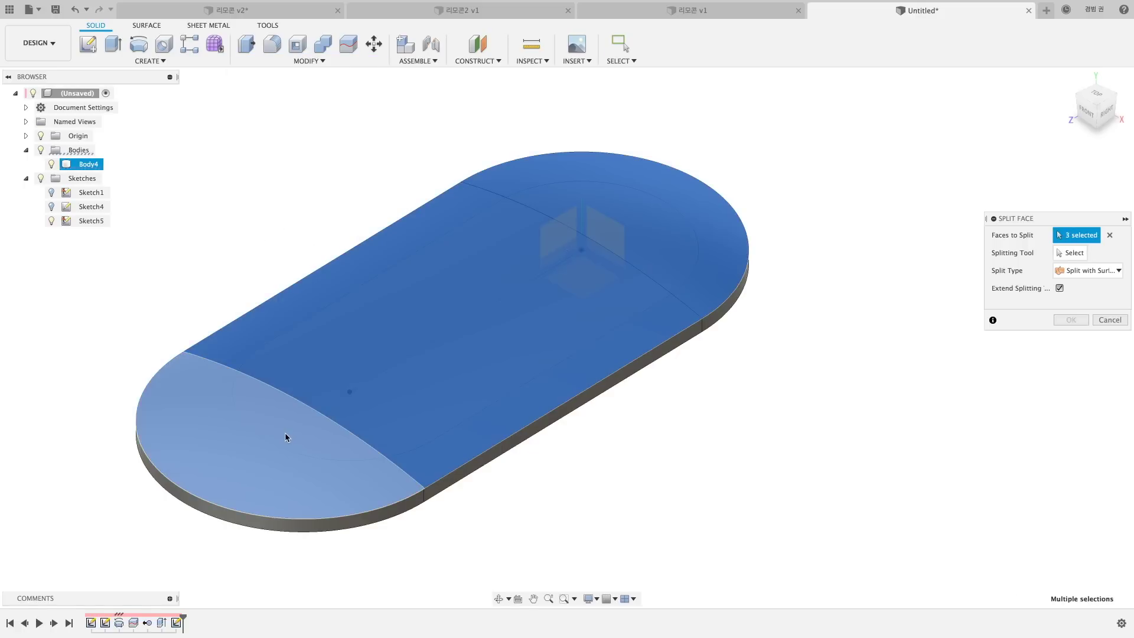
left_click(1067, 256)
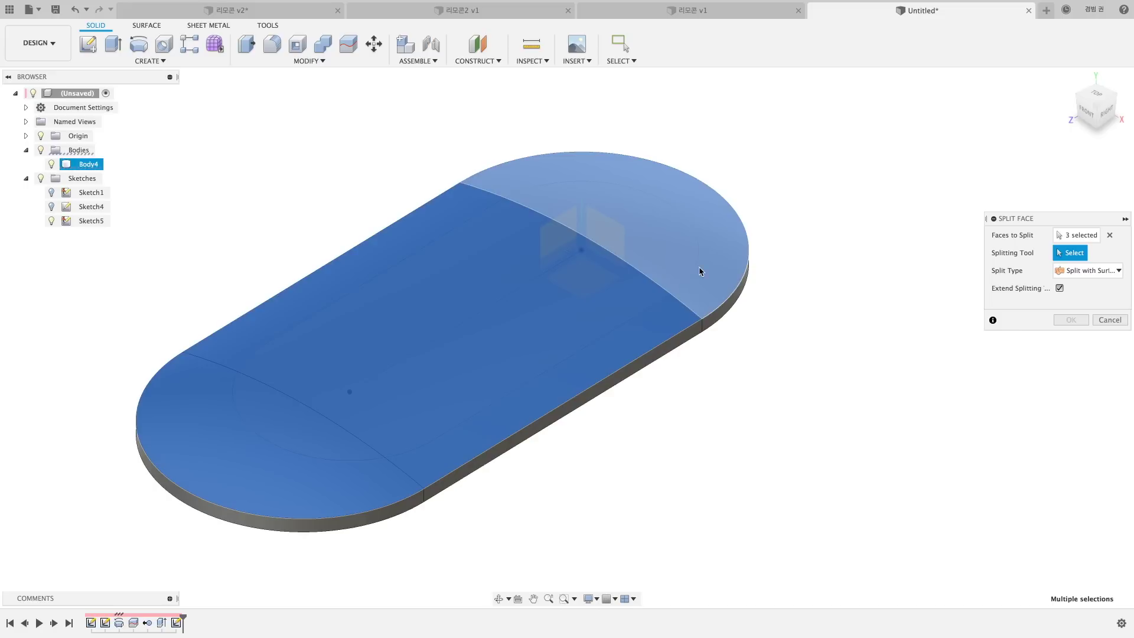
left_click(698, 270)
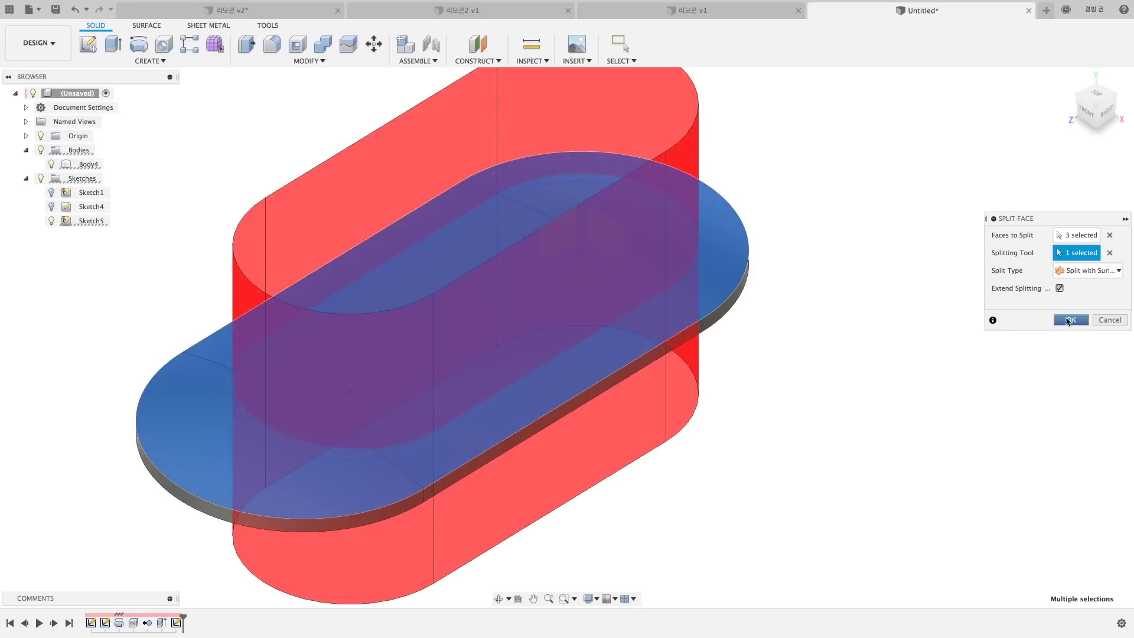
left_click(1070, 319)
Step: Select the new inner slot face and its two rounded end faces
left_click(412, 324)
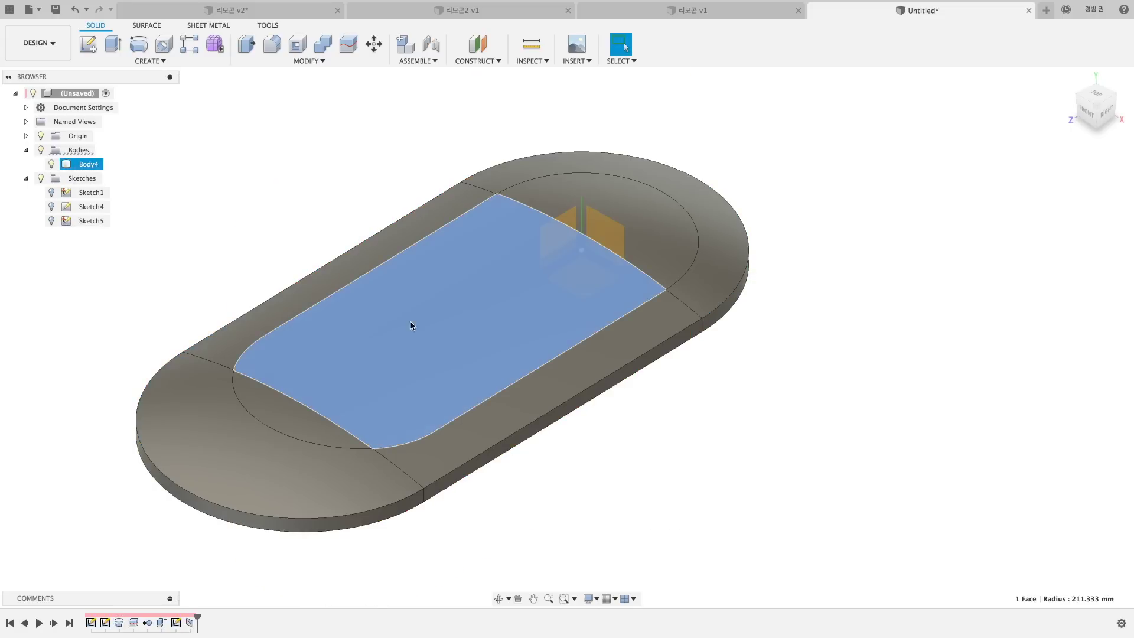
left_click(304, 428, "shift")
left_click(653, 274, "shift")
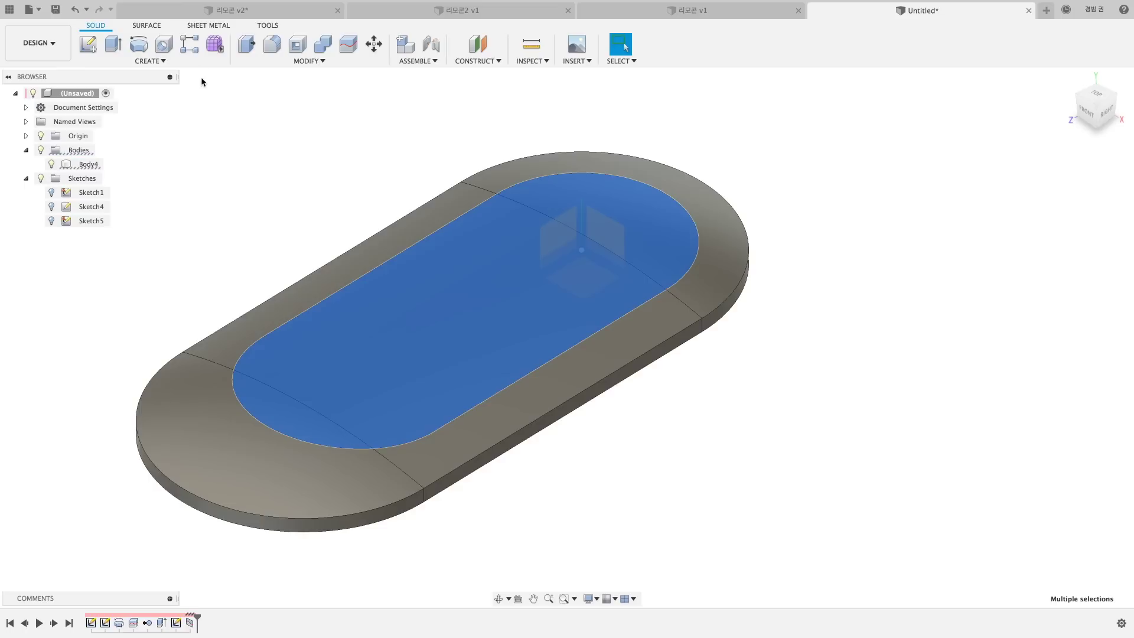
Step: On the Surface tab, start a new sketch on the front plane
left_click(146, 25)
mouse_move(223, 92)
middle_mouse_down("shift")
mouse_move(356, 176)
mouse_move(395, 218)
mouse_move(351, 204)
middle_mouse_up("shift")
left_click(88, 43)
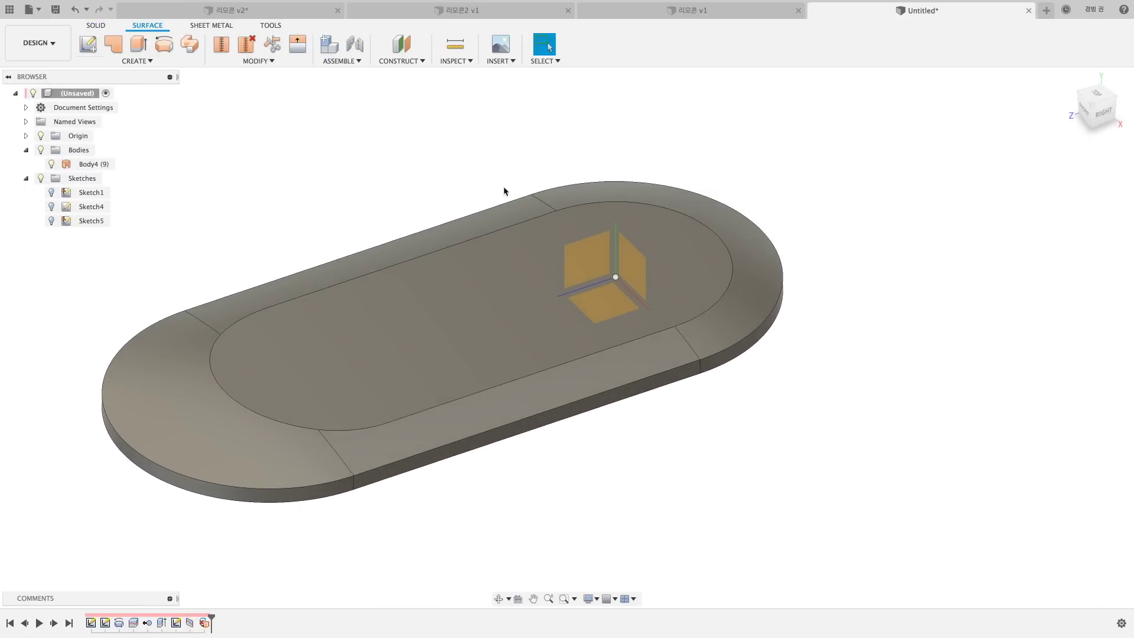
left_click(631, 284)
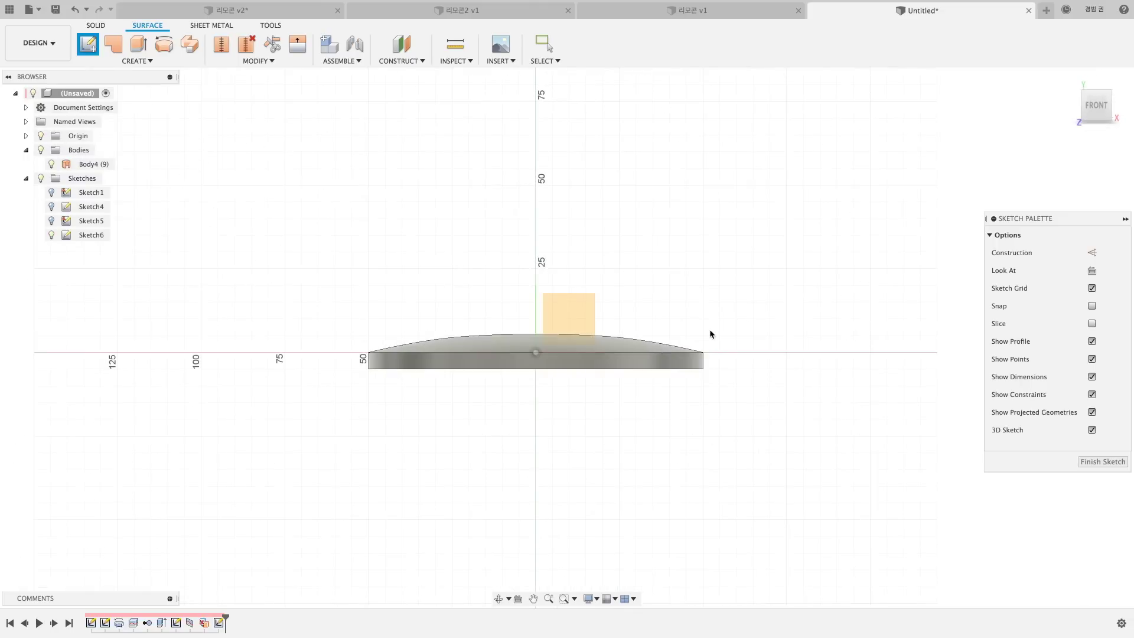
middle_click_drag(676, 260, 626, 295, "shift")
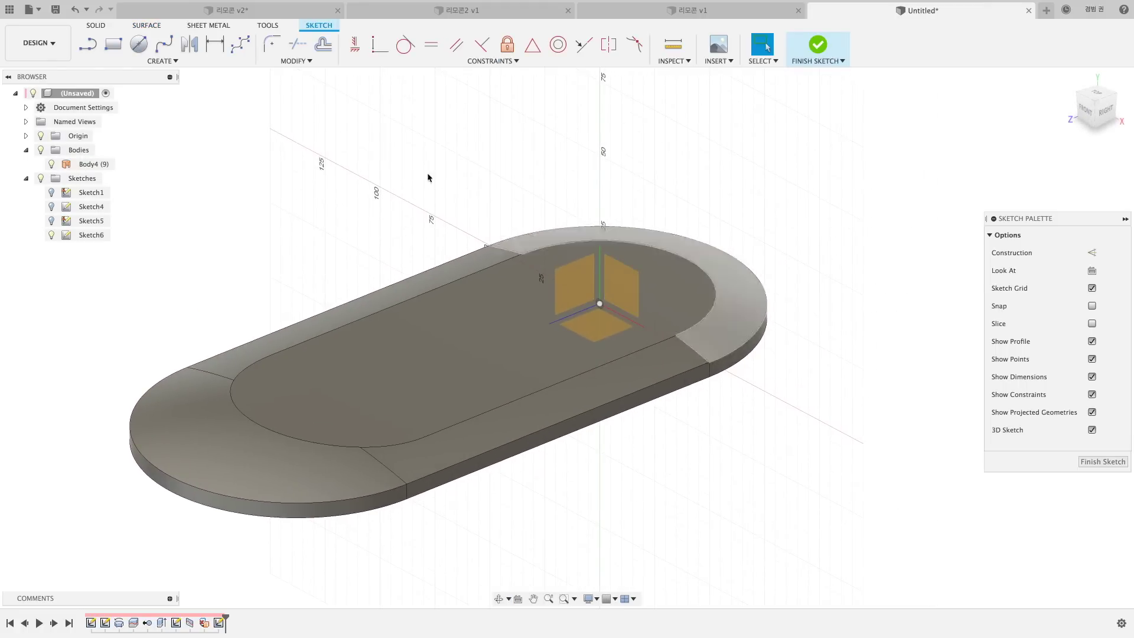
Step: Project two body edges into the sketch and select the small arc near the projected points
key("p")
left_click(514, 251)
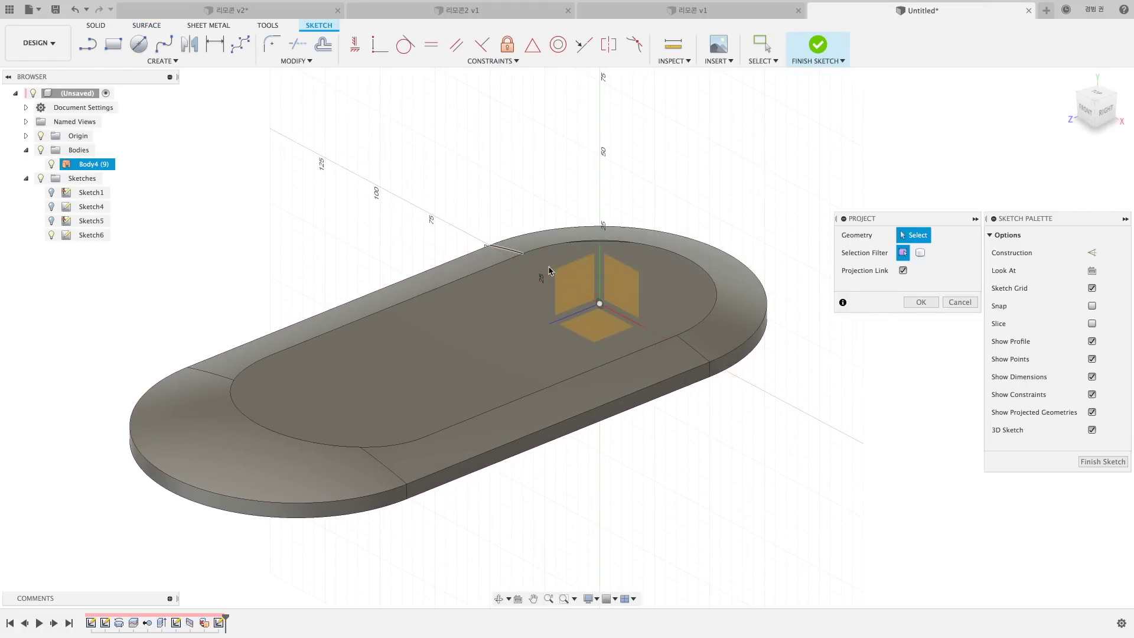
left_click(514, 250)
left_click(694, 358)
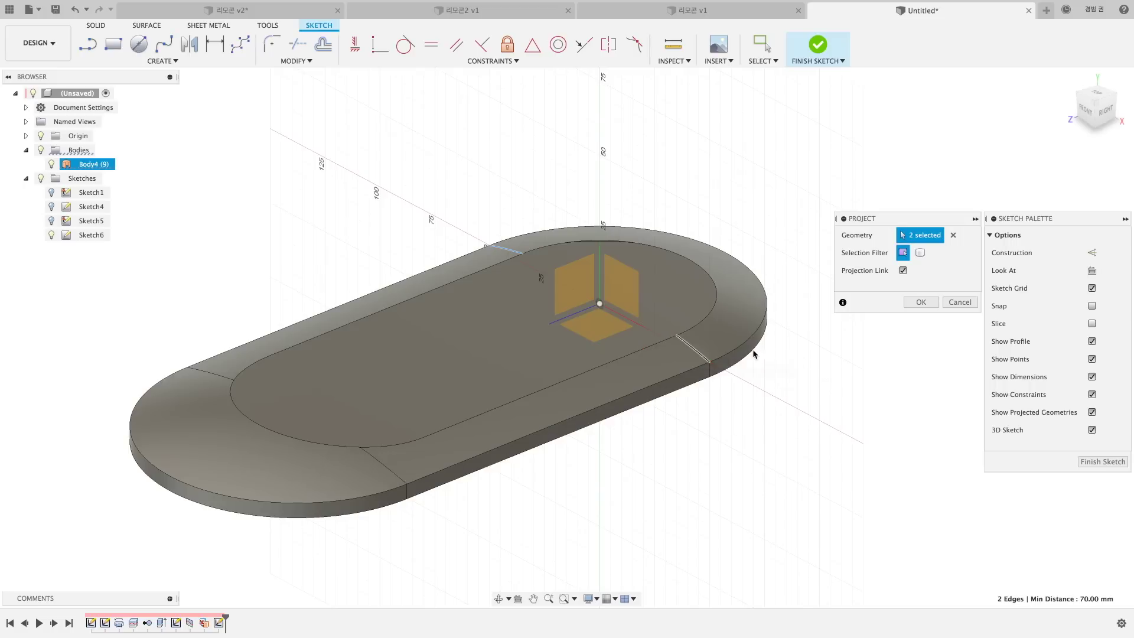
left_click(921, 301)
scroll(670, 349, "down", 2)
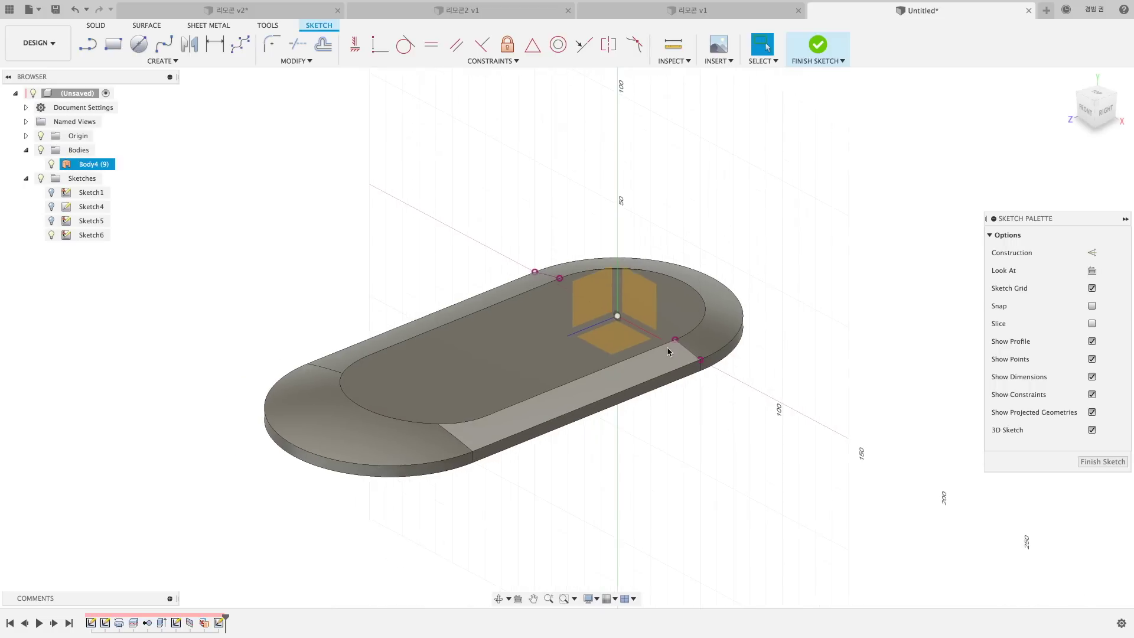
scroll(653, 356, "up", 5)
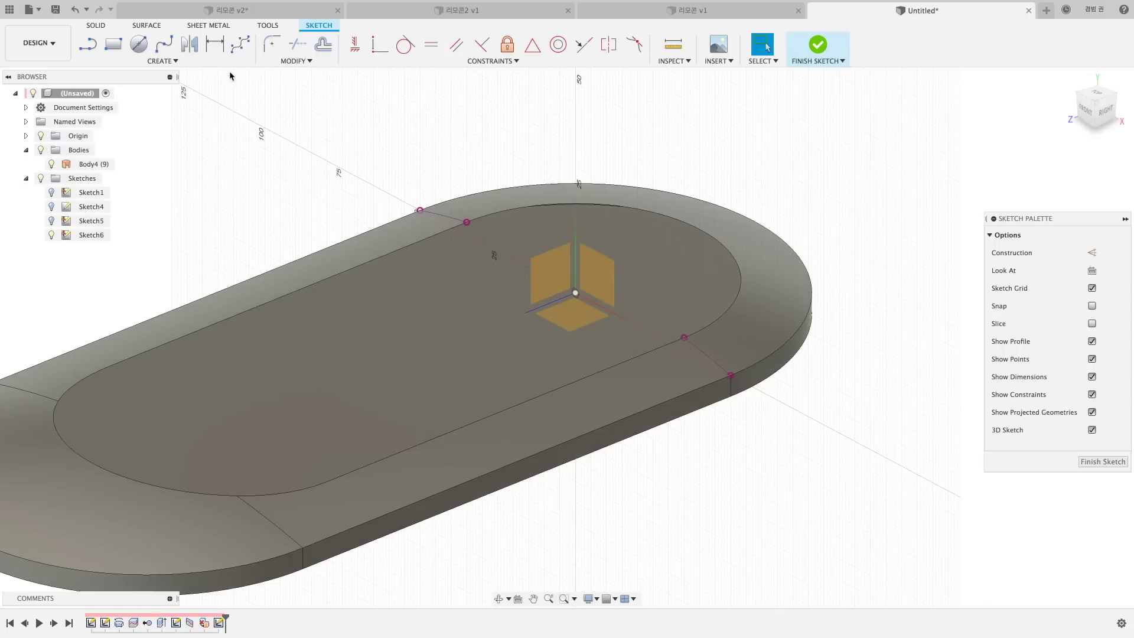
left_click(447, 223)
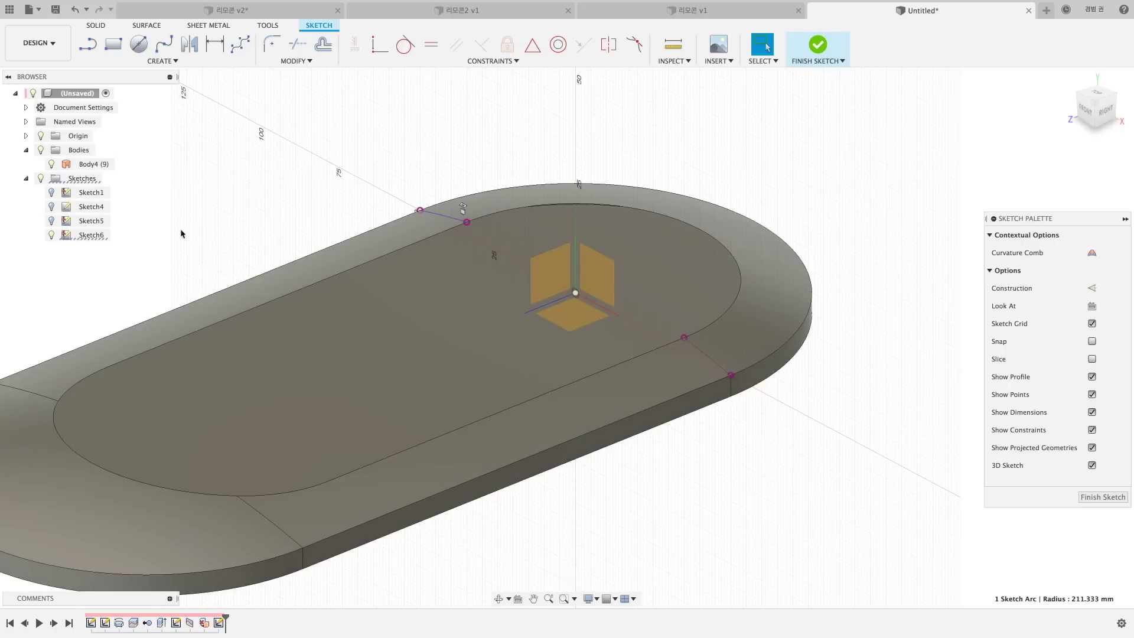
Step: Draw a 3-point arc between the projected points, constrained through the origin
middle_click_drag(267, 217, 378, 215)
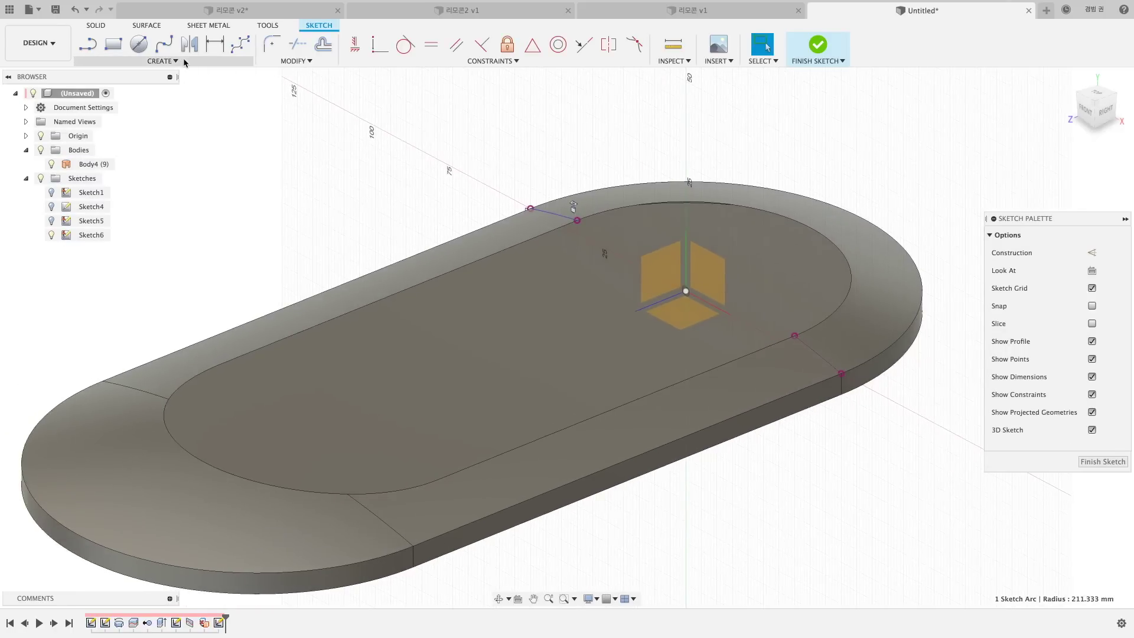
left_click(163, 61)
mouse_move(94, 111)
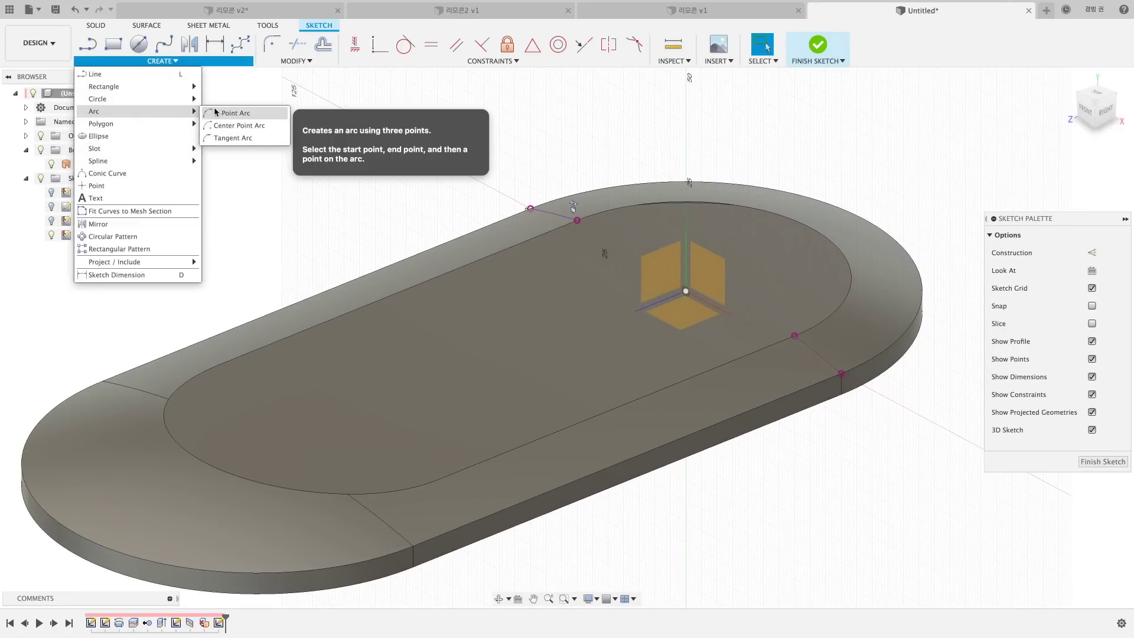
left_click(219, 113)
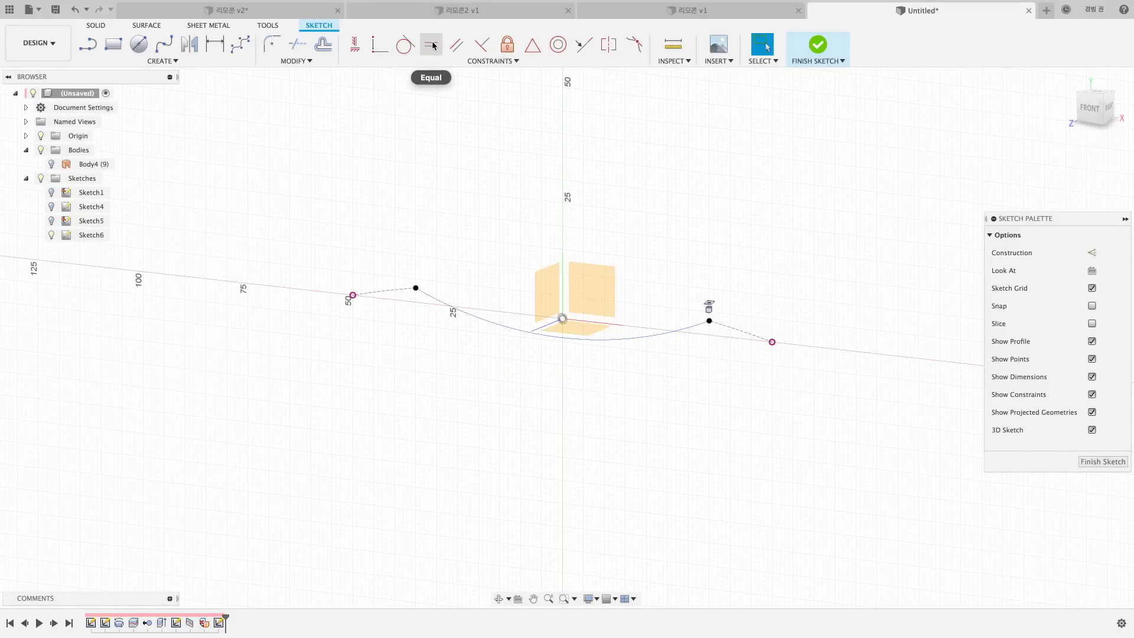
left_click(400, 290)
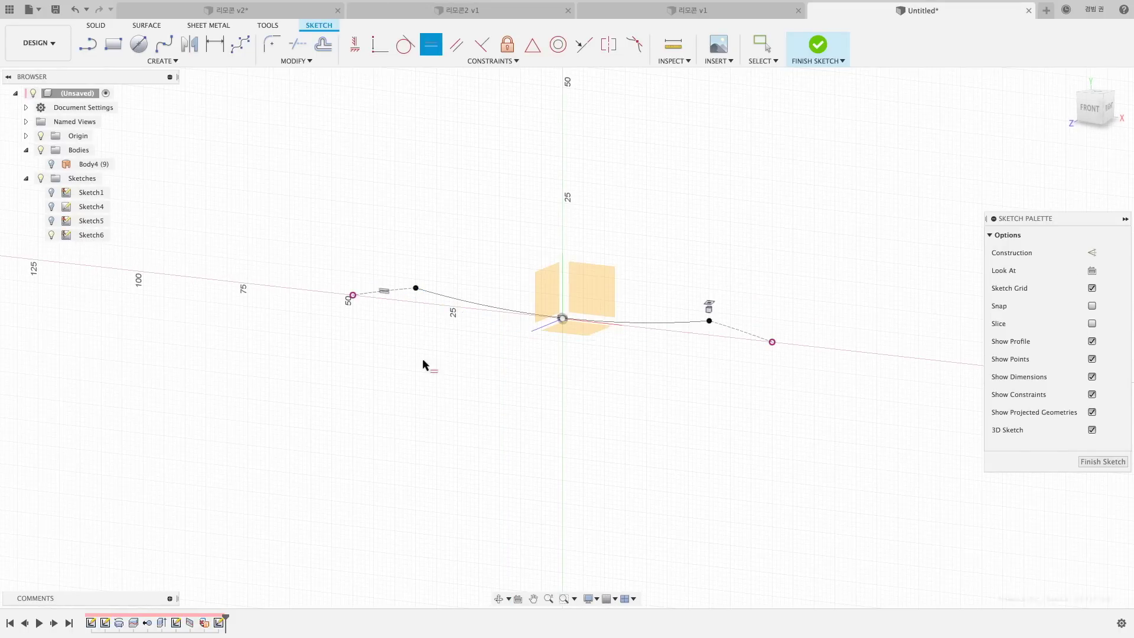
key("Escape")
middle_click_drag(476, 368, 477, 373, "shift")
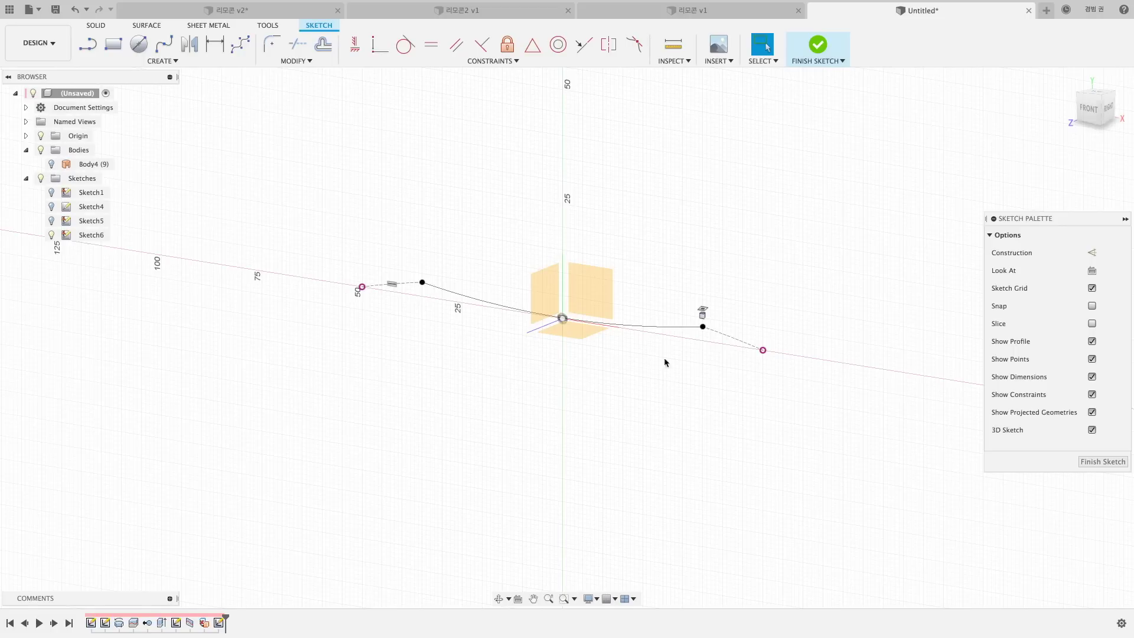
Step: Confirm the arc's 211.333 mm radius and finish Sketch6
key("d")
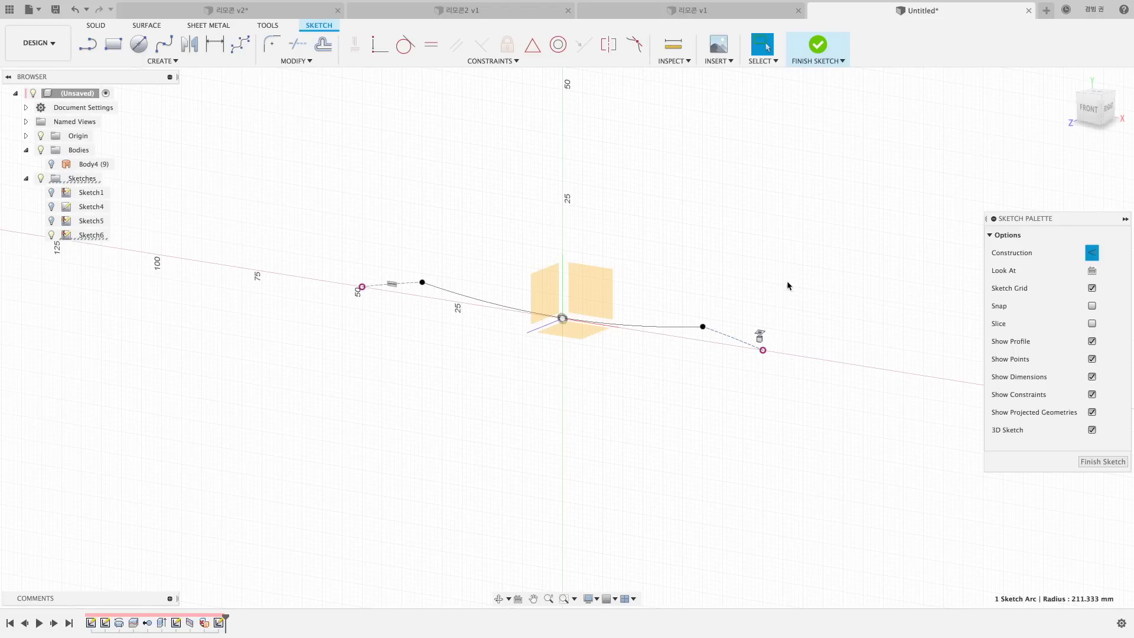
left_click(671, 329)
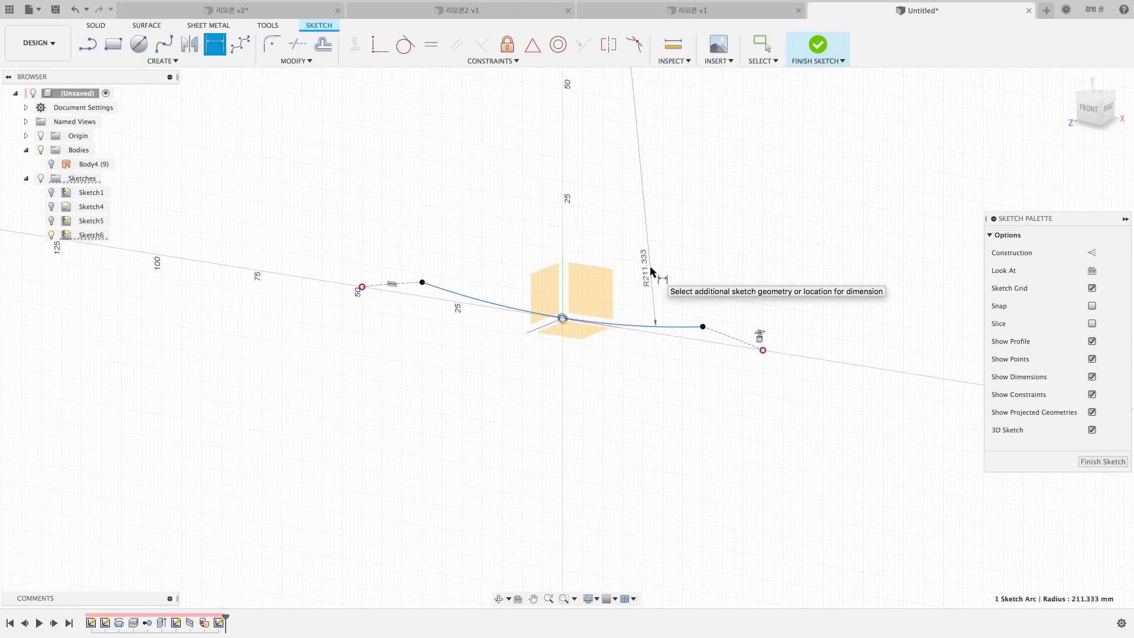
key("Escape")
left_click(817, 44)
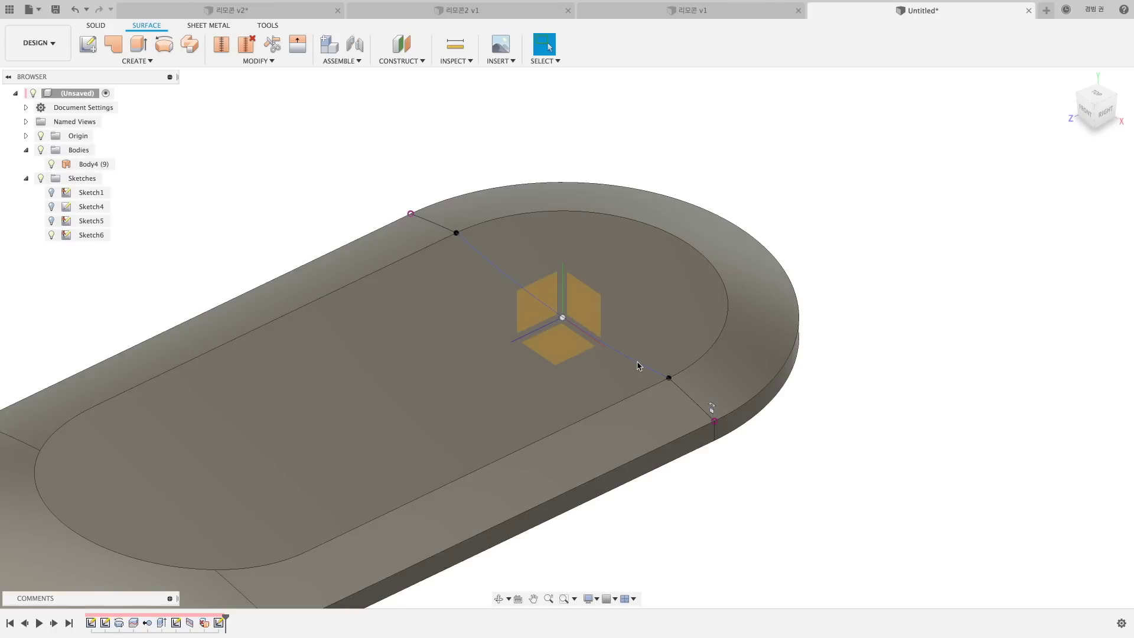
Step: Show the dimensions of Sketch5 from its browser options
right_click(95, 223)
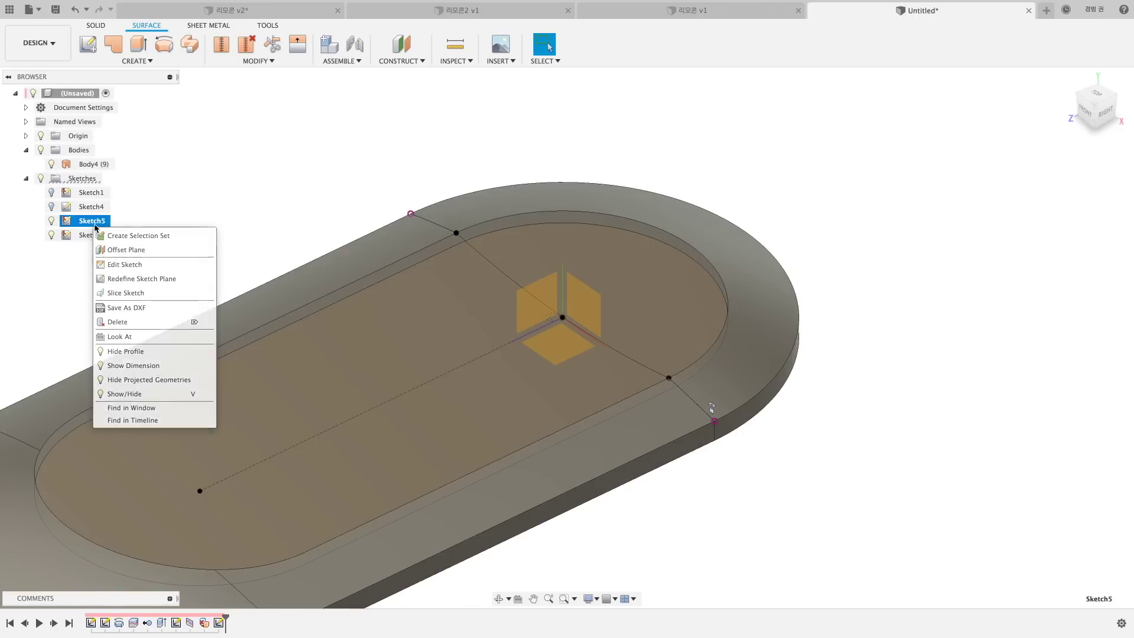
left_click(95, 224)
right_click(96, 222)
left_click(134, 365)
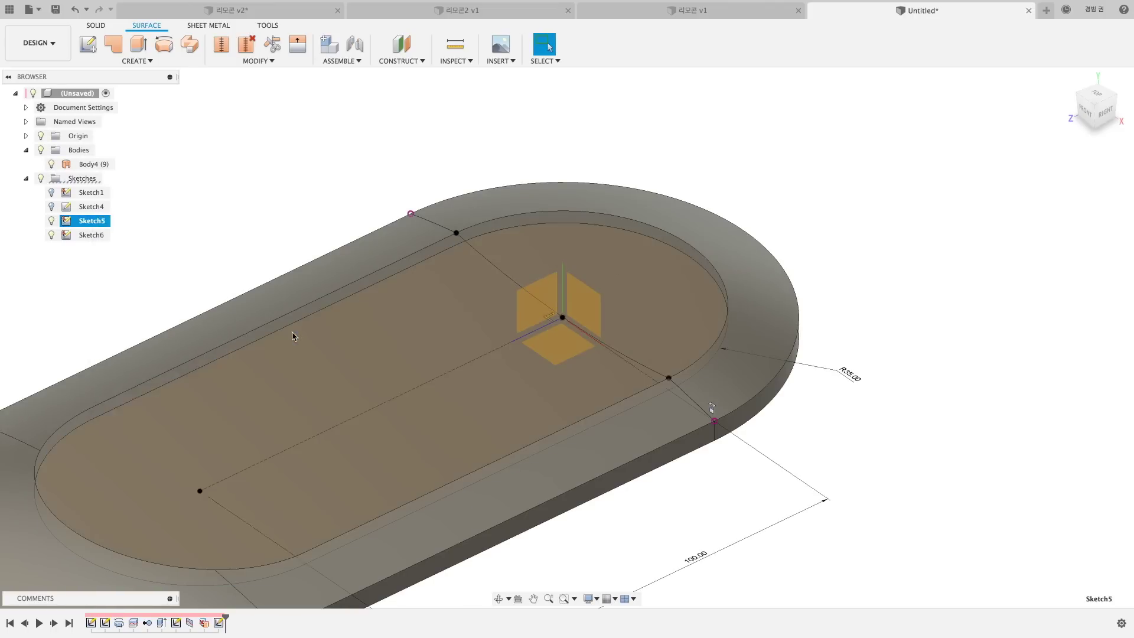
scroll(307, 355, "down", 3)
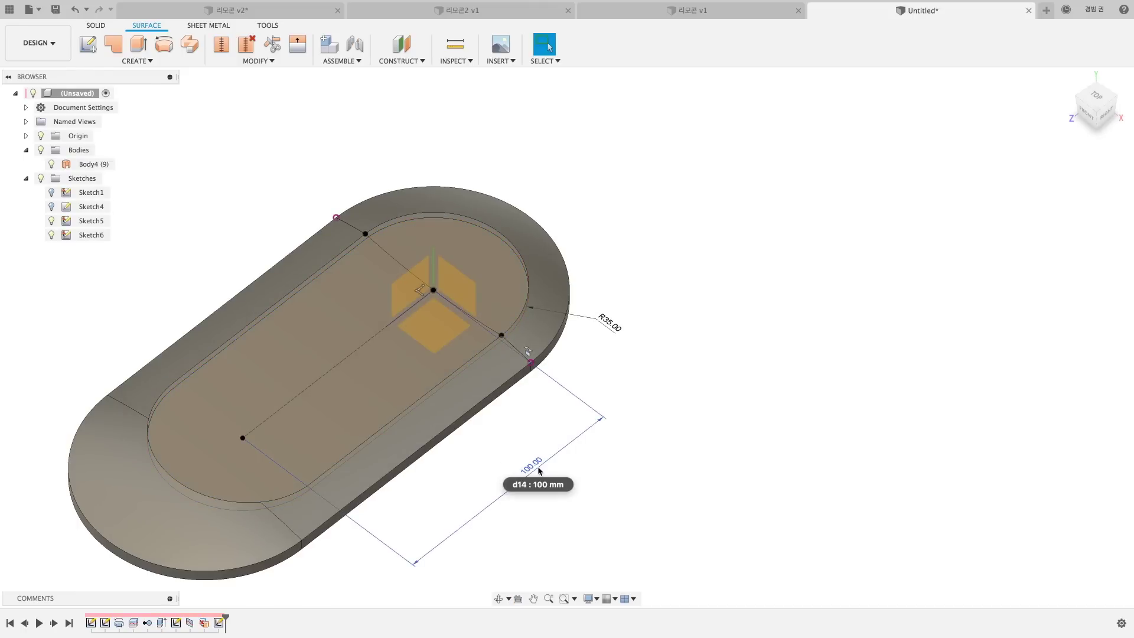
Step: Surface-extrude the arc across the top's middle into Body5, then hide the sketch
key("e")
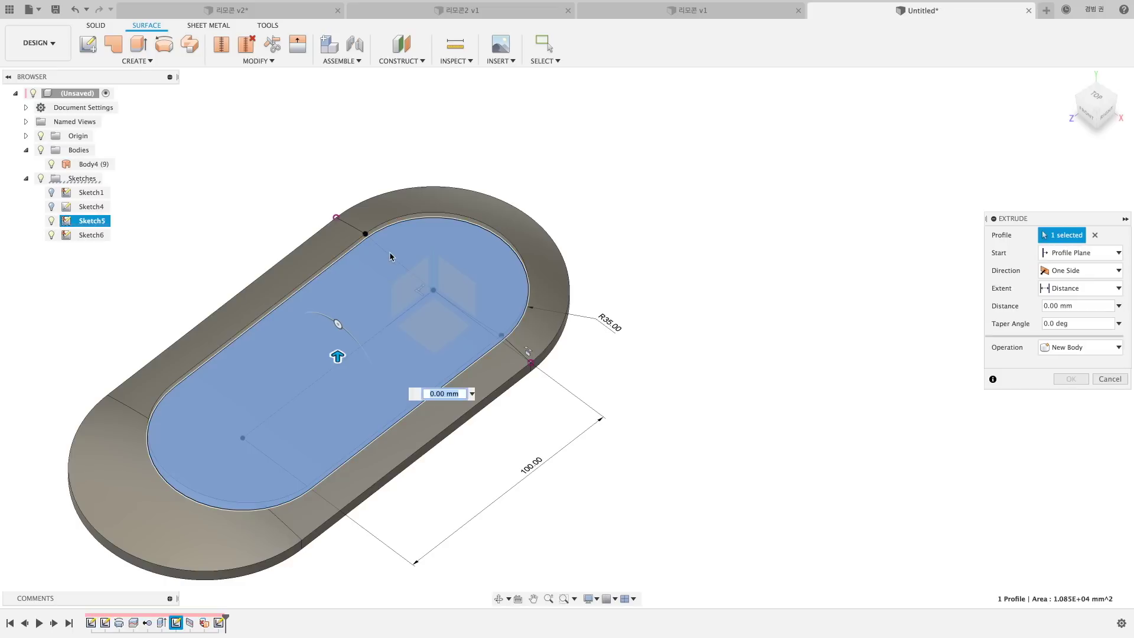
key("Escape")
left_click(139, 45)
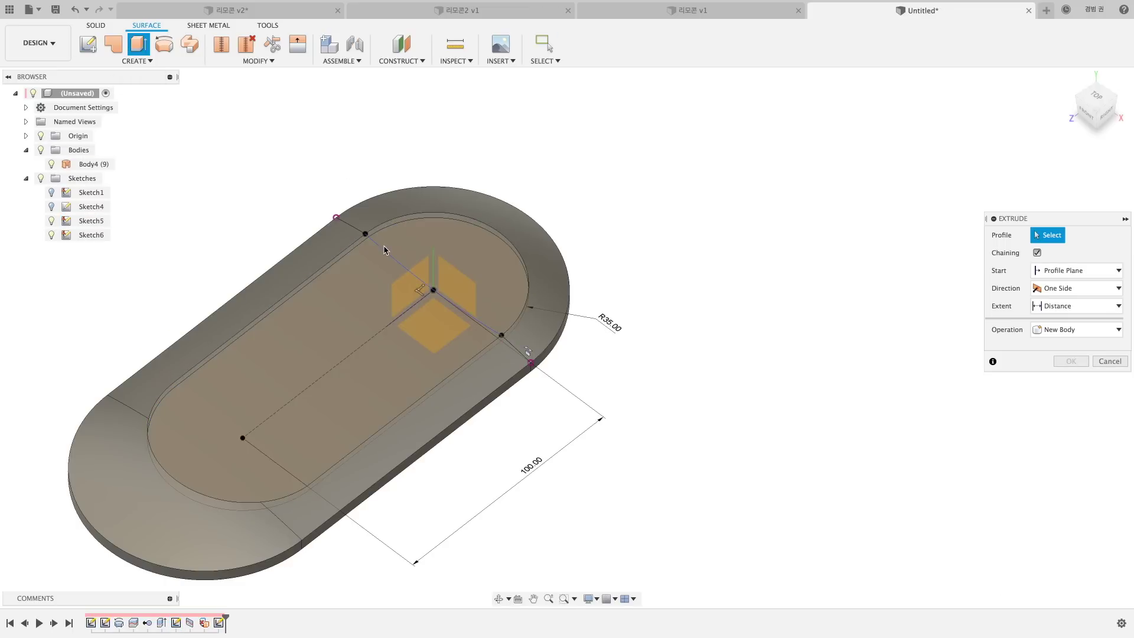
left_click(407, 269)
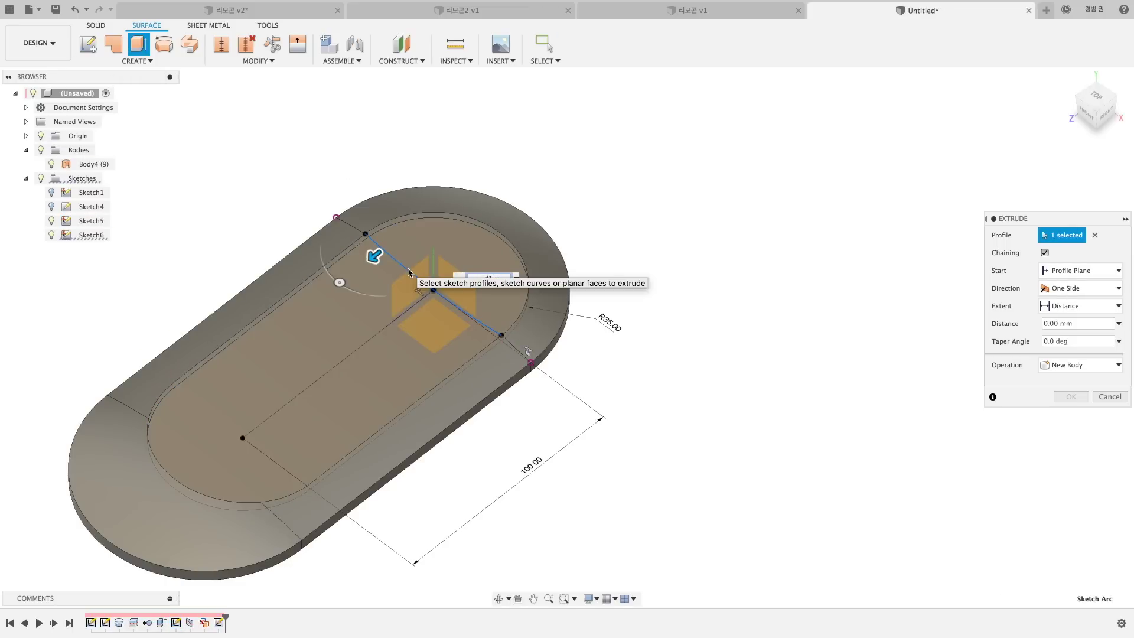
left_click_drag(374, 255, 182, 400)
key("Return")
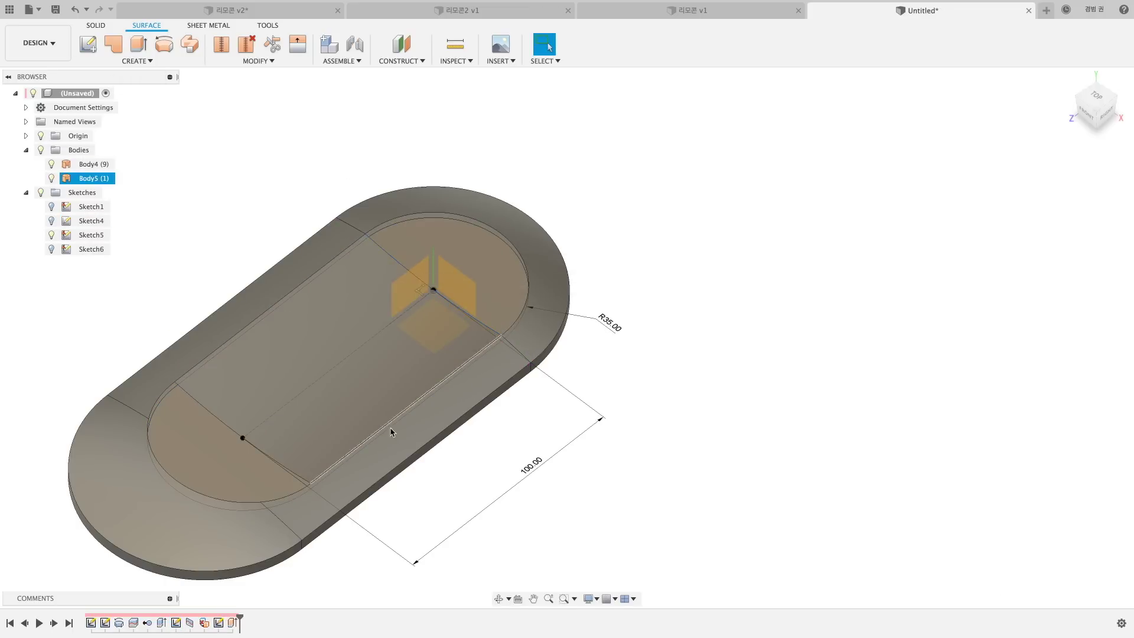
mouse_move(331, 413)
middle_mouse_down("shift")
mouse_move(368, 454)
mouse_move(331, 408)
middle_mouse_up("shift")
left_click(51, 234)
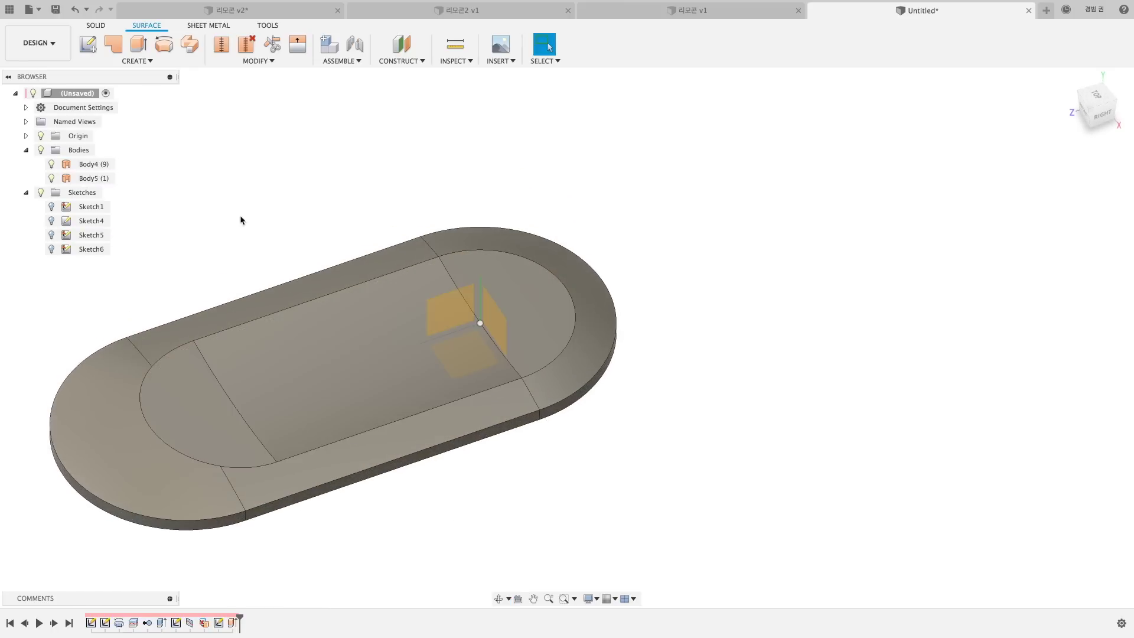
middle_click_drag(387, 223, 416, 222)
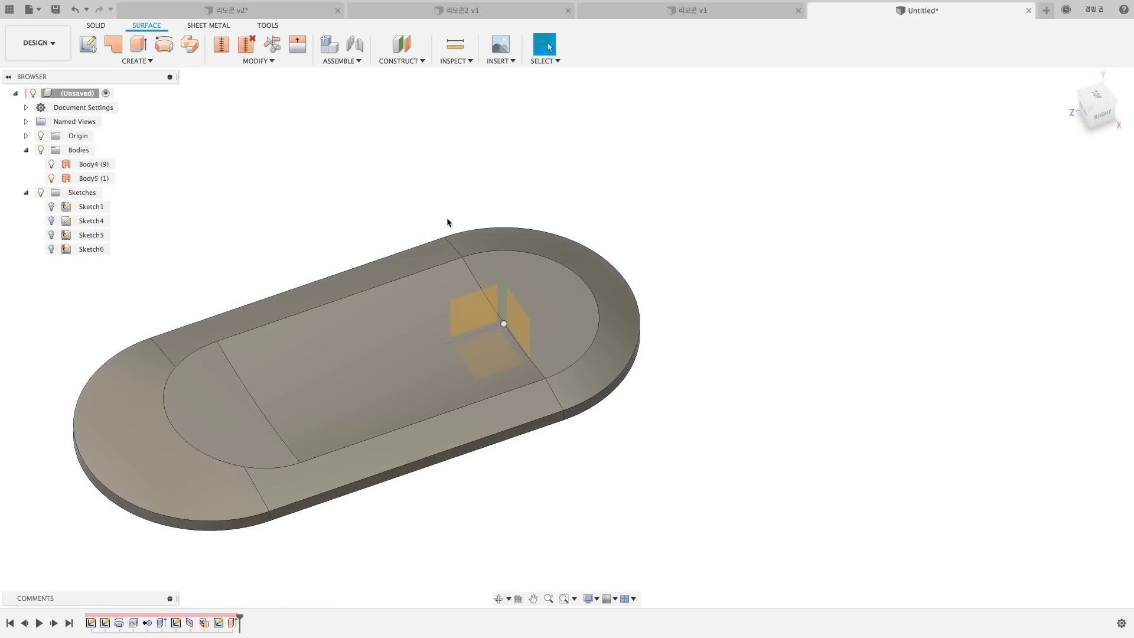
Step: Stitch Body5 and Body4 together into a single Body6
left_click(221, 43)
left_click(378, 352)
left_click(564, 271)
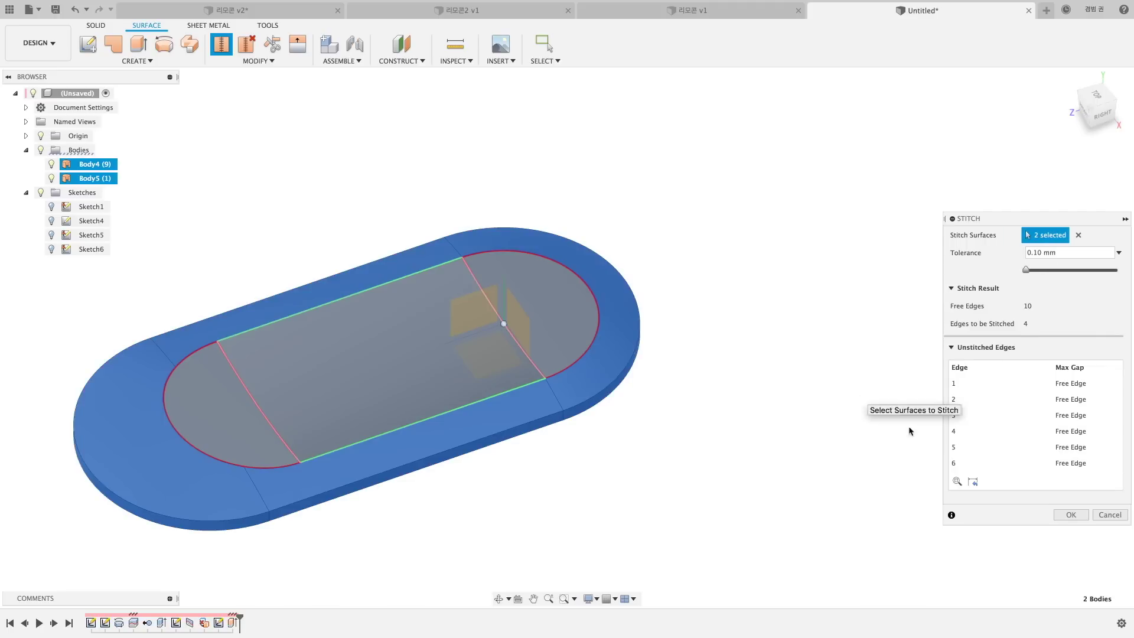
left_click(1070, 514)
middle_click_drag(627, 471, 775, 453)
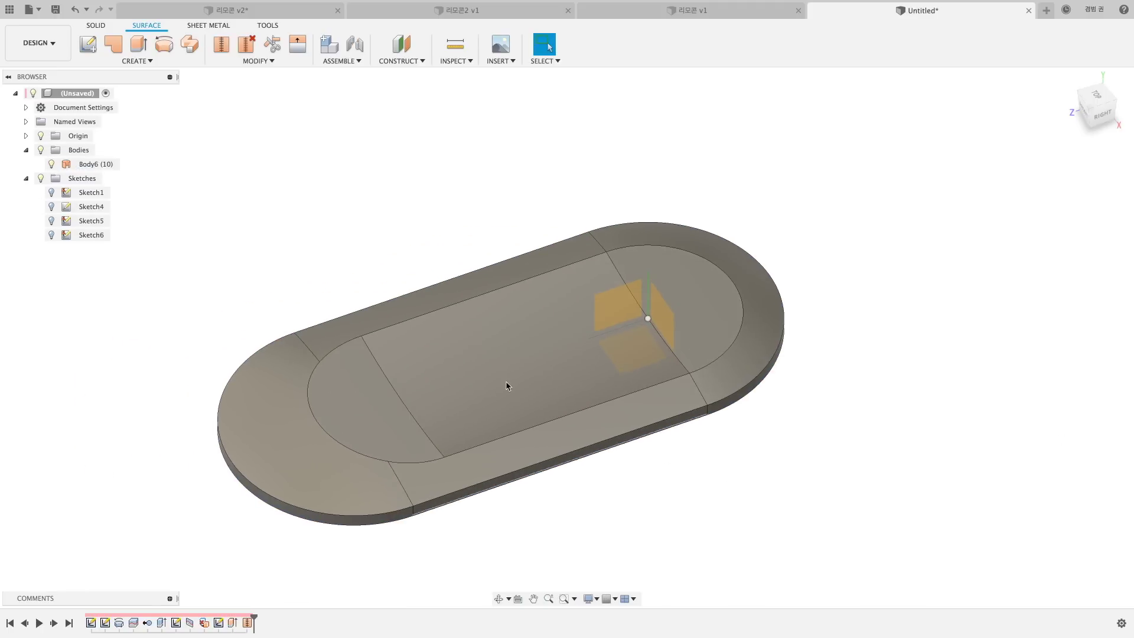
Step: Start Sketch7 on the vertical origin plane
left_click(88, 43)
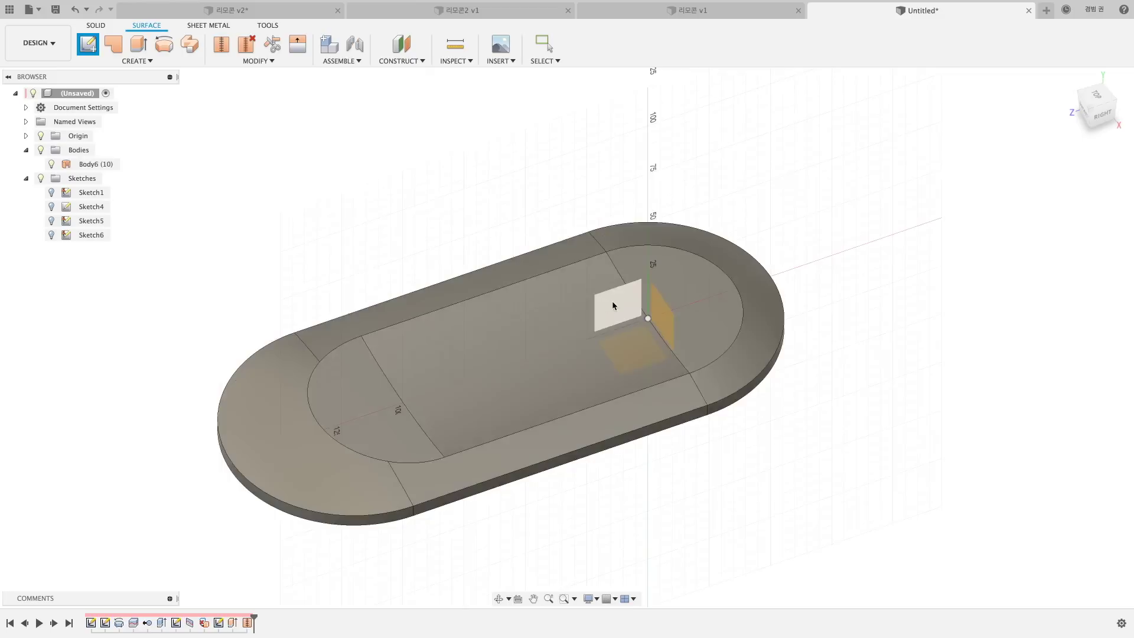
left_click(614, 305)
middle_click_drag(460, 361, 527, 374, "shift")
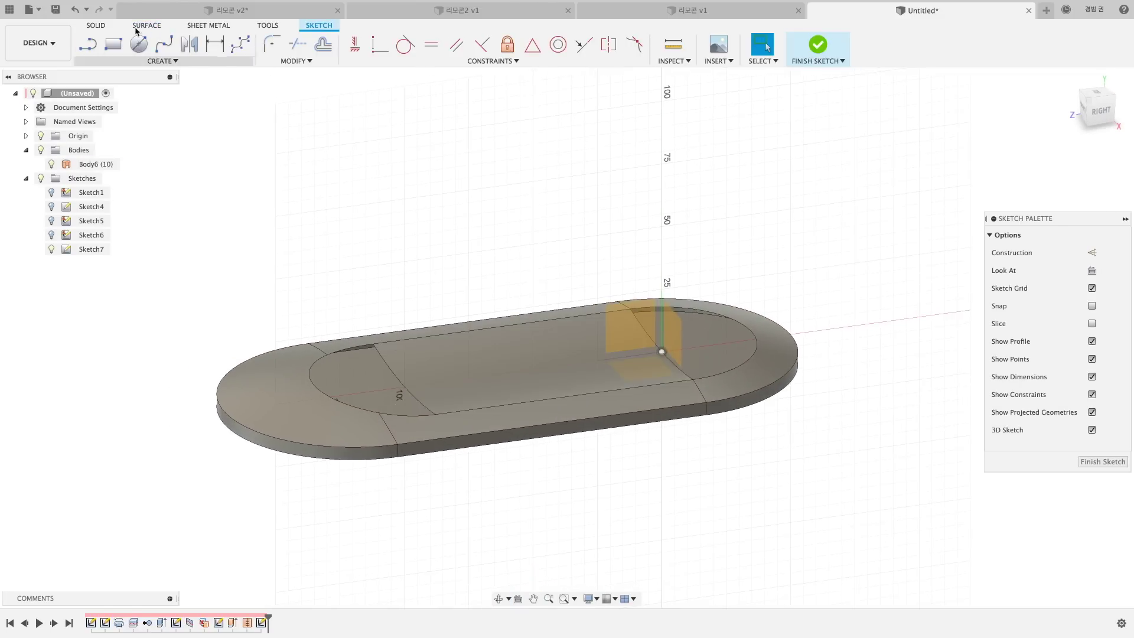
Step: Intersect Body6 with the sketch plane using the Bodies filter, then hide Body6
left_click(136, 61)
mouse_move(115, 261)
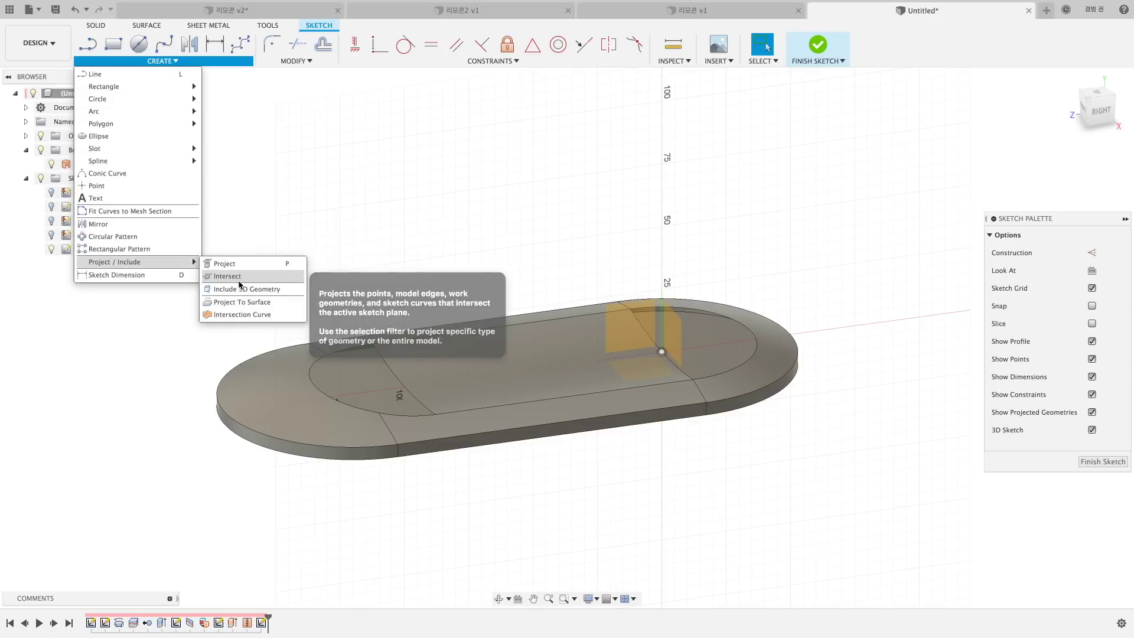
left_click(231, 275)
left_click(919, 252)
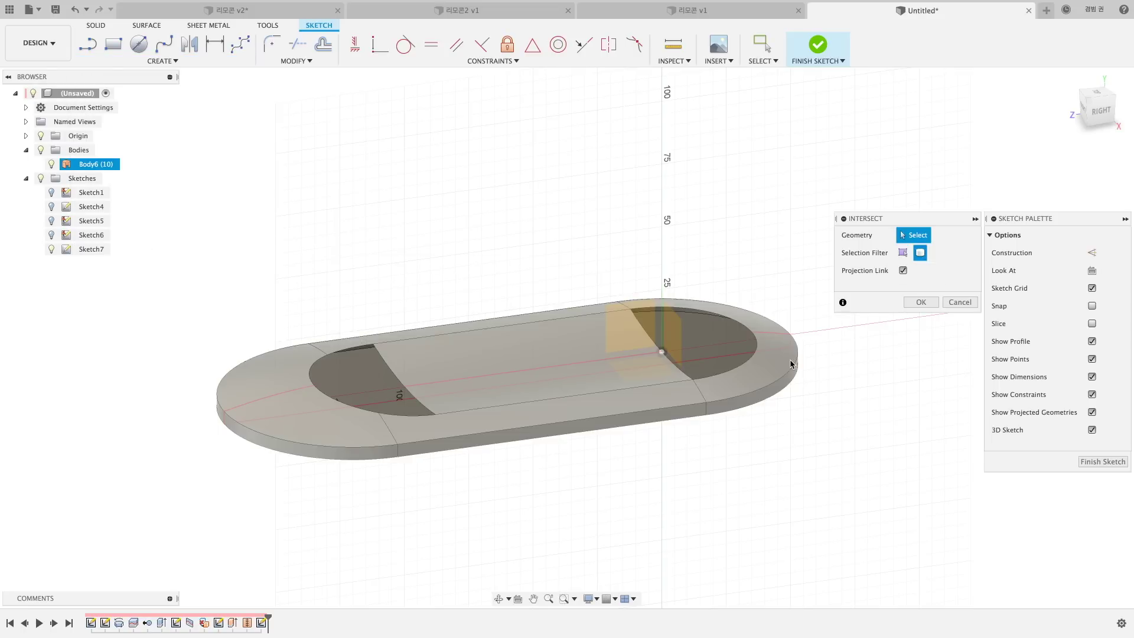
left_click(792, 358)
left_click(920, 303)
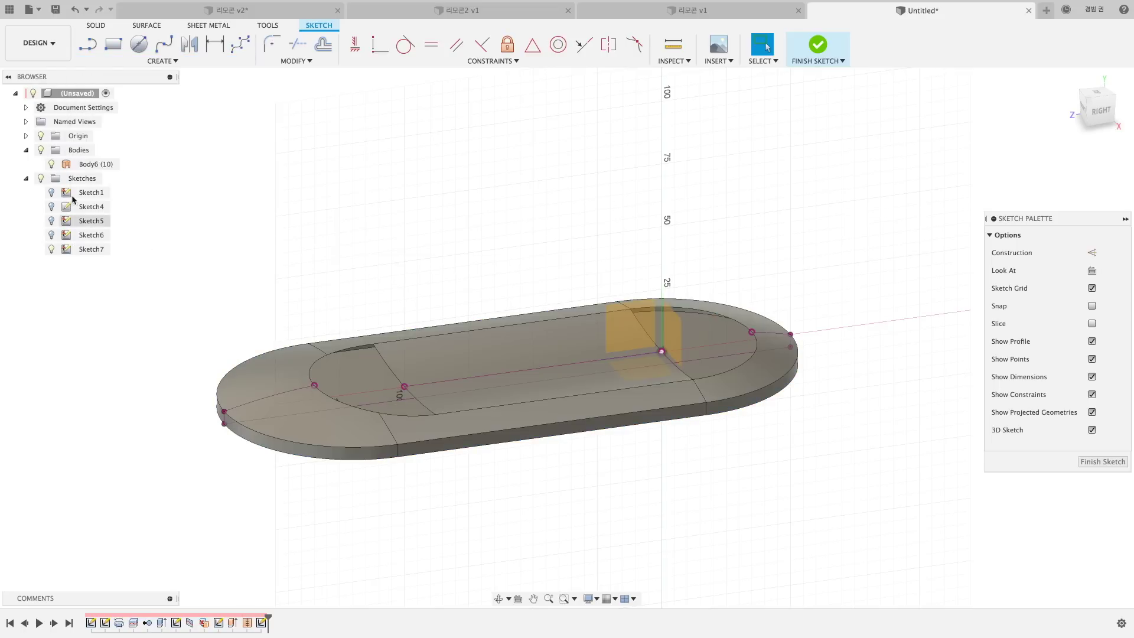
left_click(50, 164)
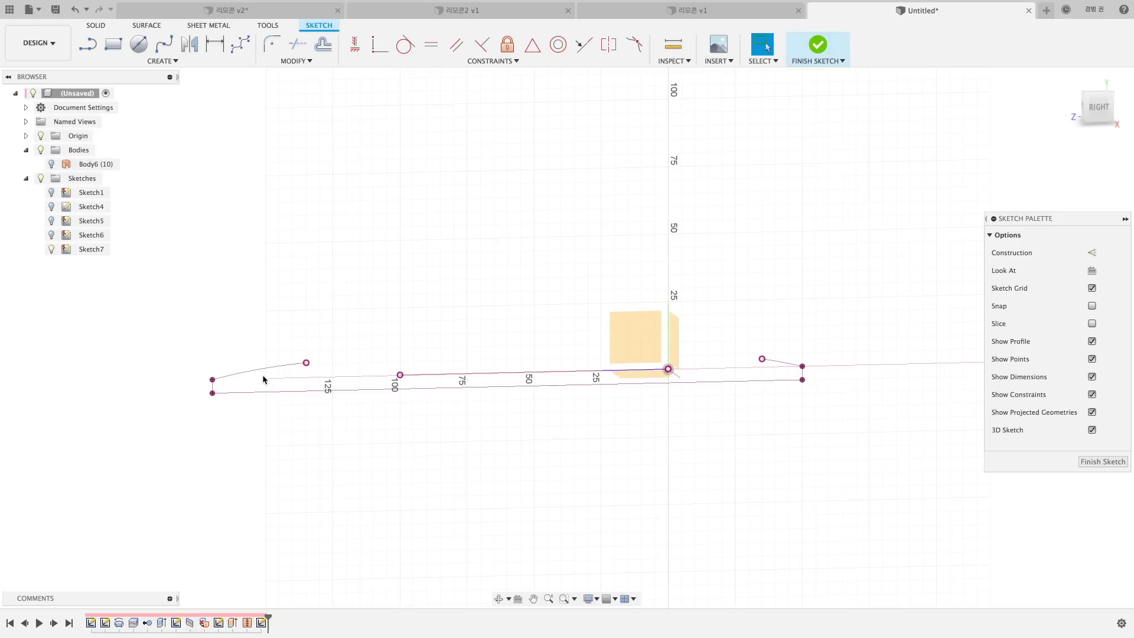
Step: Check the radius of the left intersection arc, 211.333 mm
left_click(262, 373)
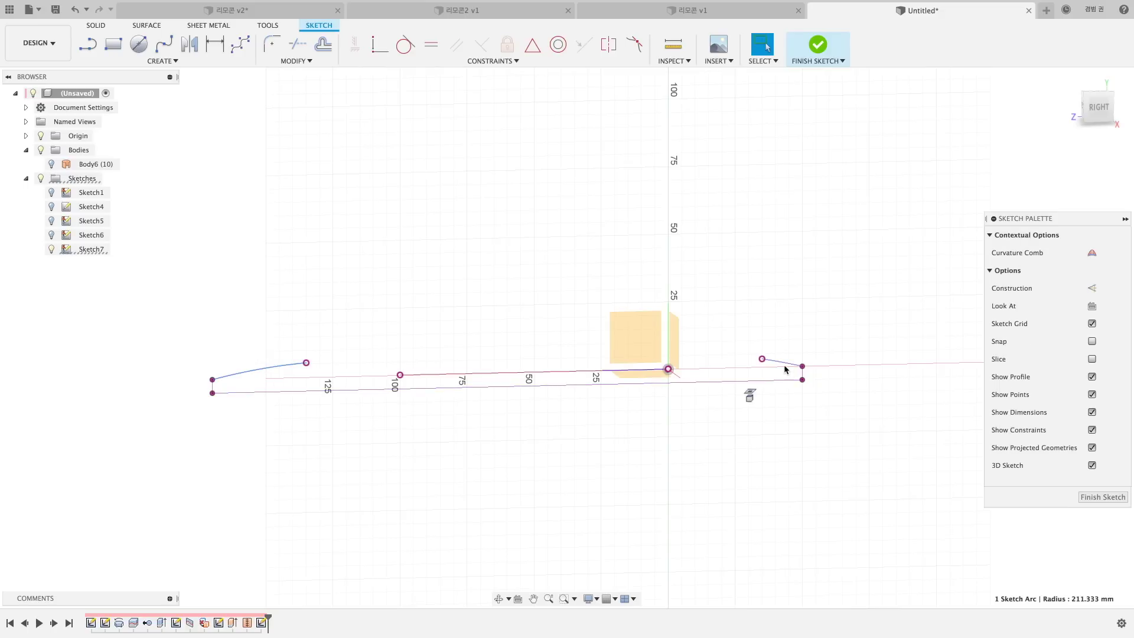
key("d")
key("Escape")
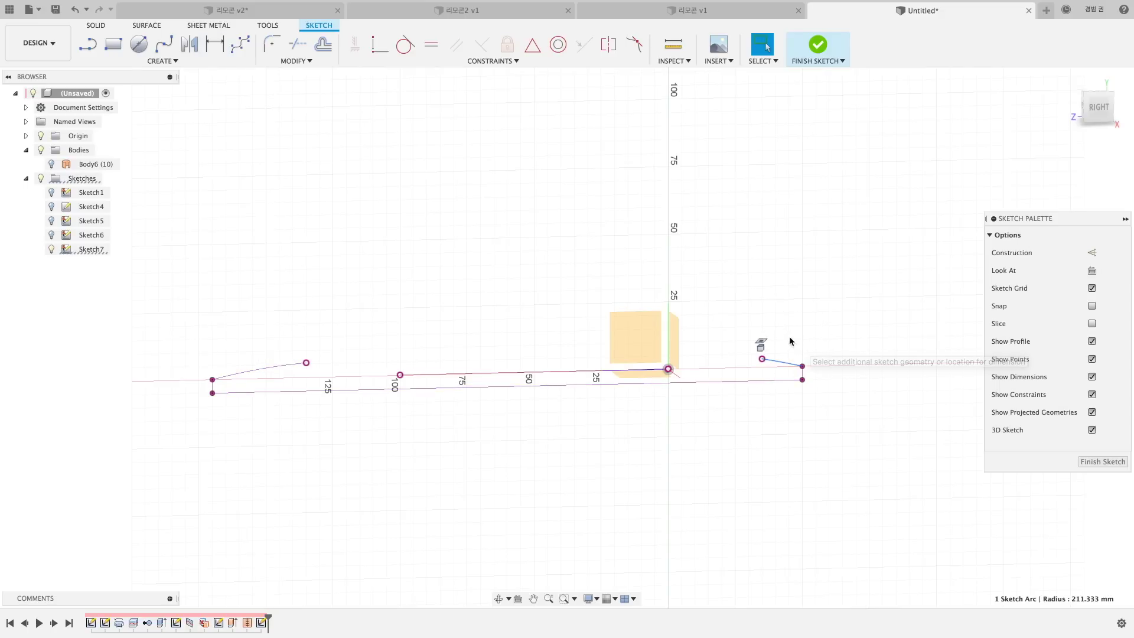
middle_click_drag(790, 270, 590, 311, "shift")
left_click(162, 61)
mouse_move(133, 111)
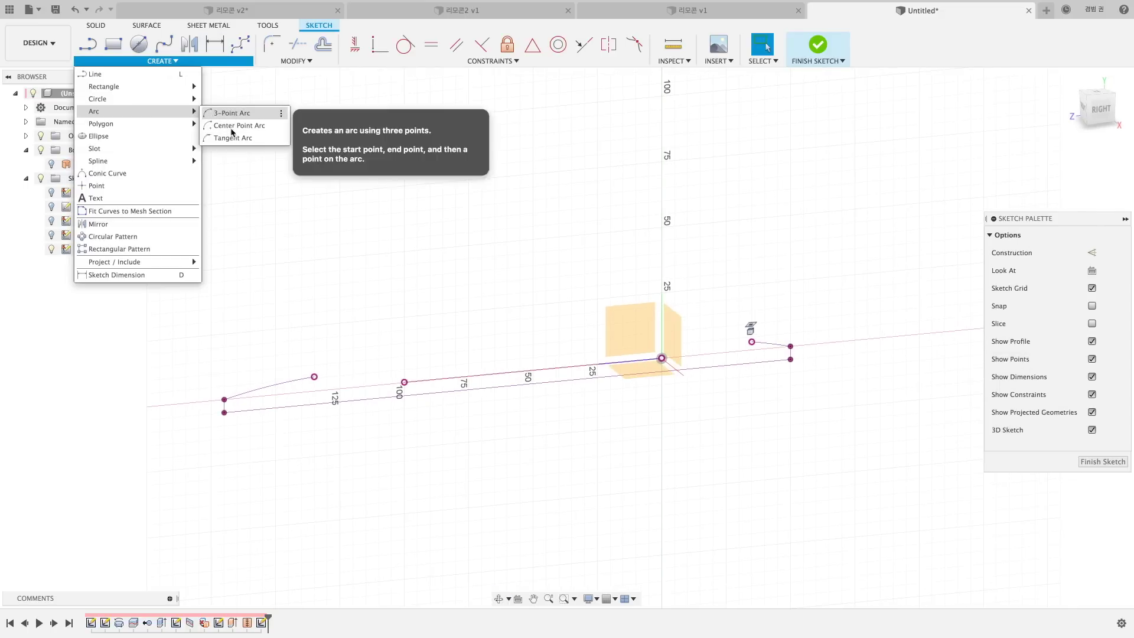
Step: Round both ends of the side profile with tangent arcs
left_click(231, 139)
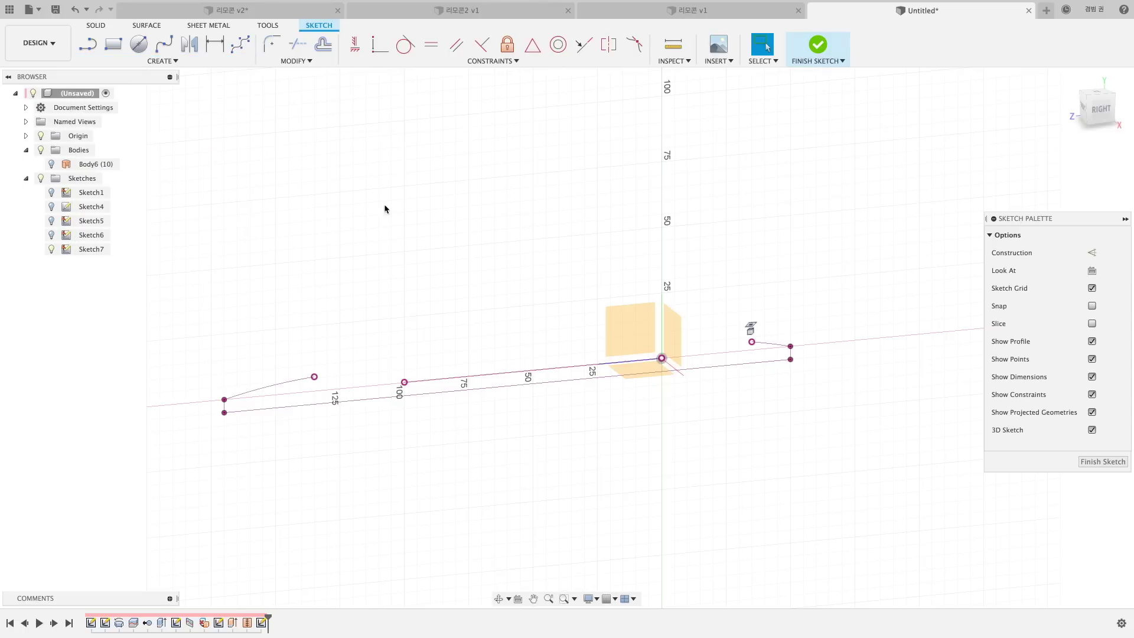
left_click(662, 358)
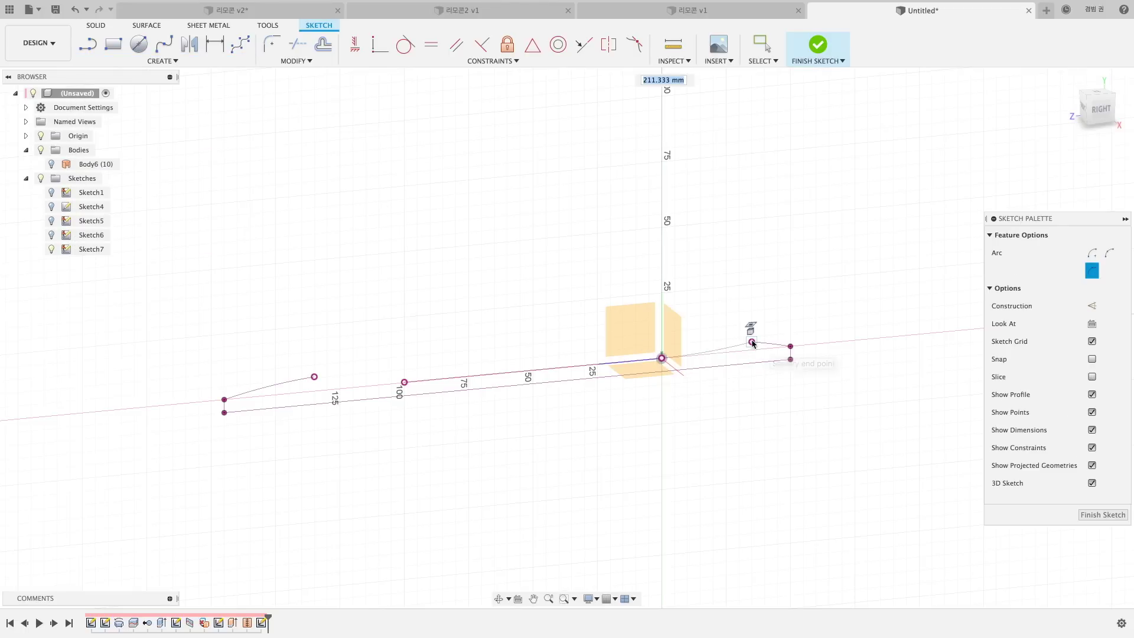
left_click(751, 342)
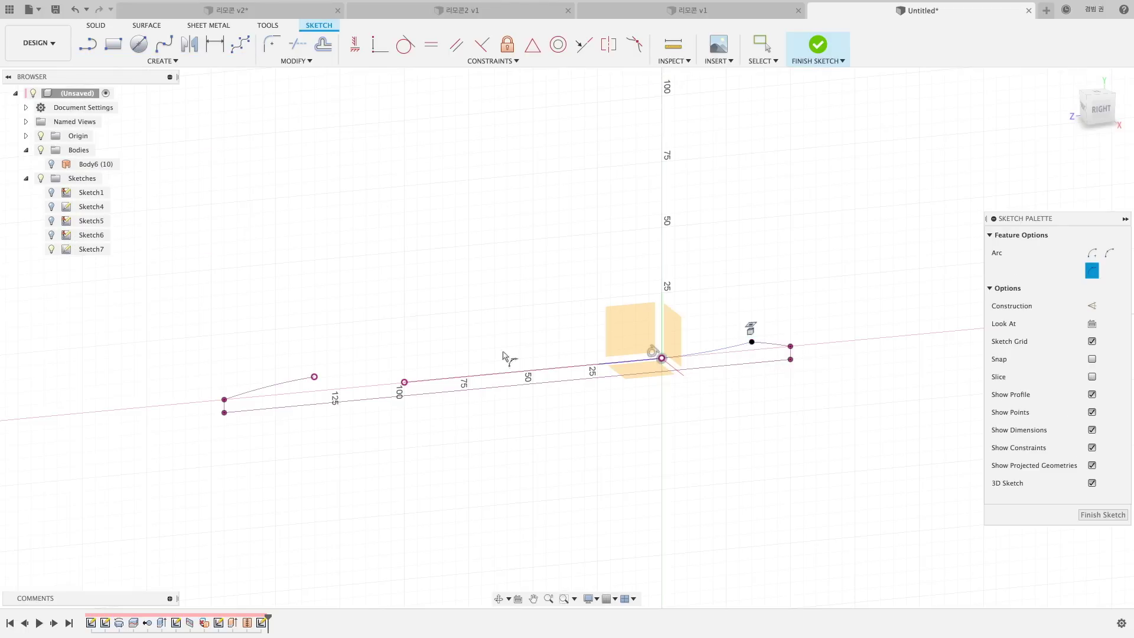
left_click(405, 383)
left_click(314, 376)
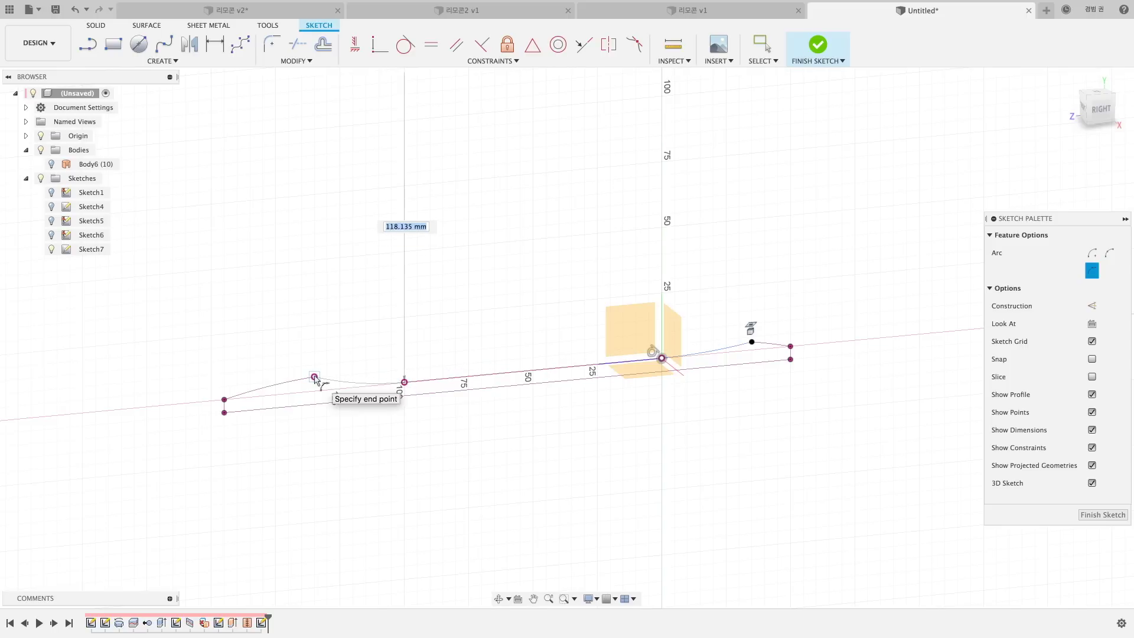
Step: Check the radii of the left and right end arcs without placing dimensions
key("d")
left_click(358, 381)
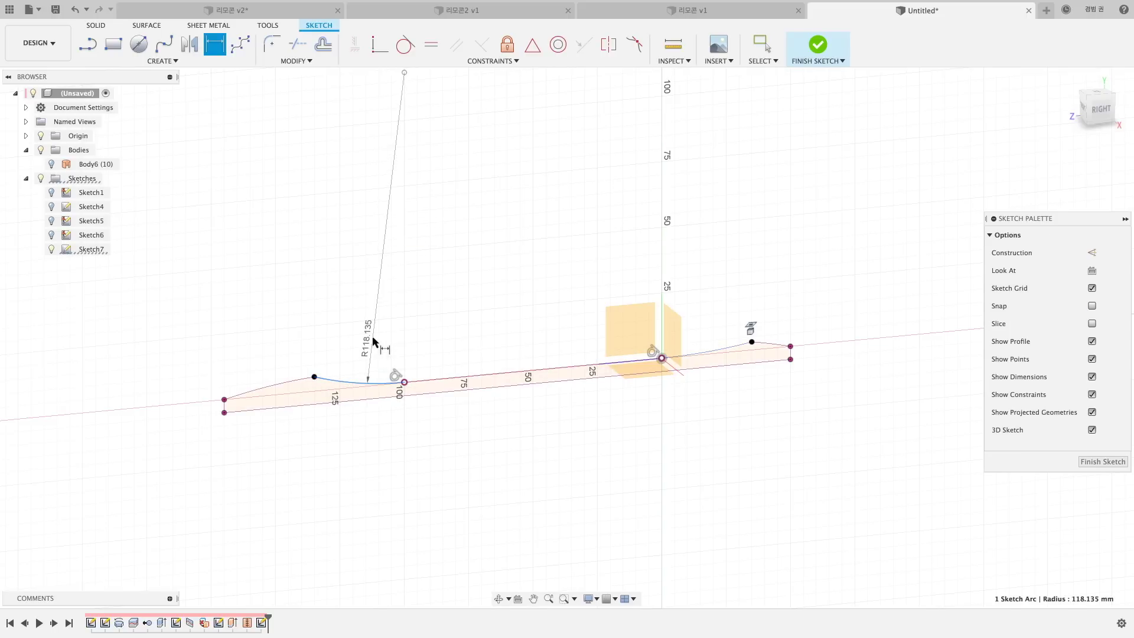
key("Escape")
key("Escape")
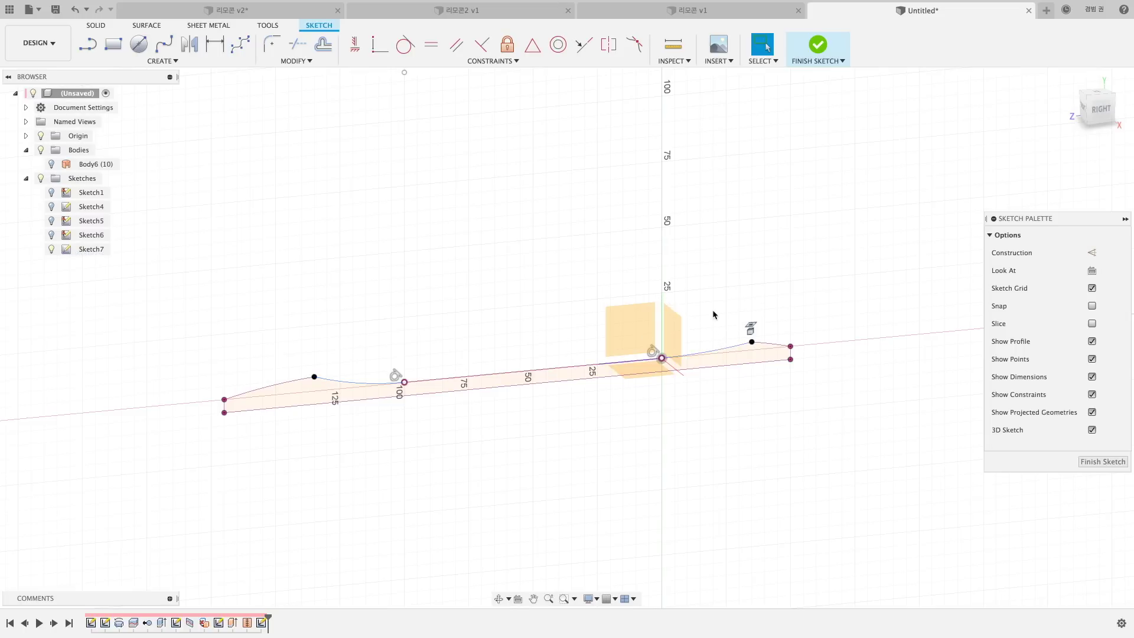
key("d")
left_click(717, 349)
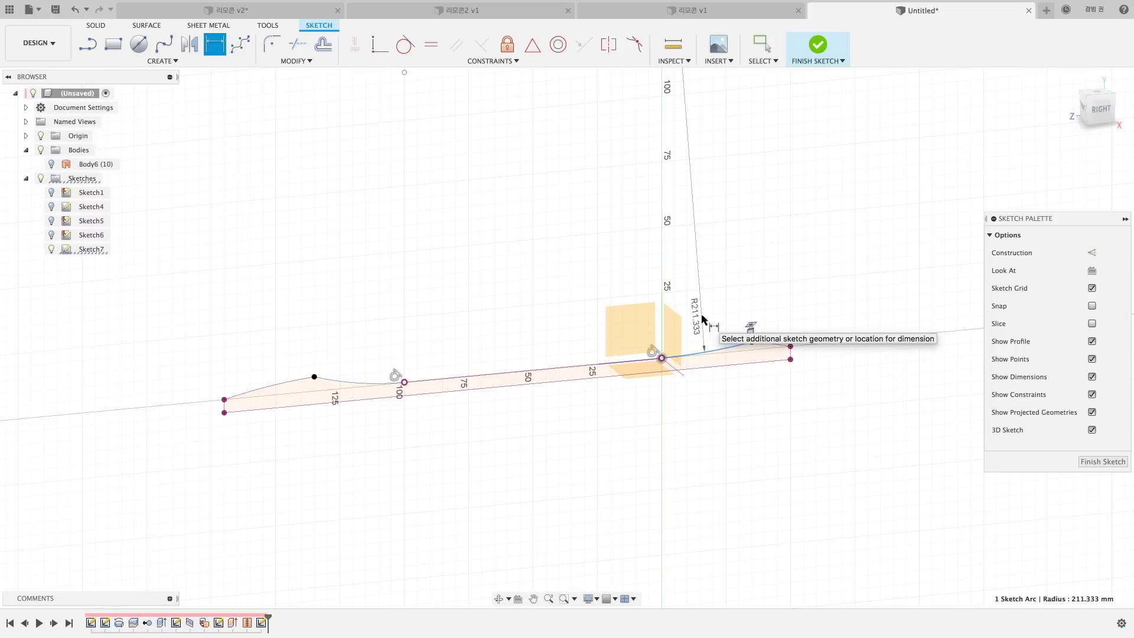
key("Escape")
Step: Convert the profile's straight lines into construction geometry
middle_click_drag(702, 319, 490, 320, "shift")
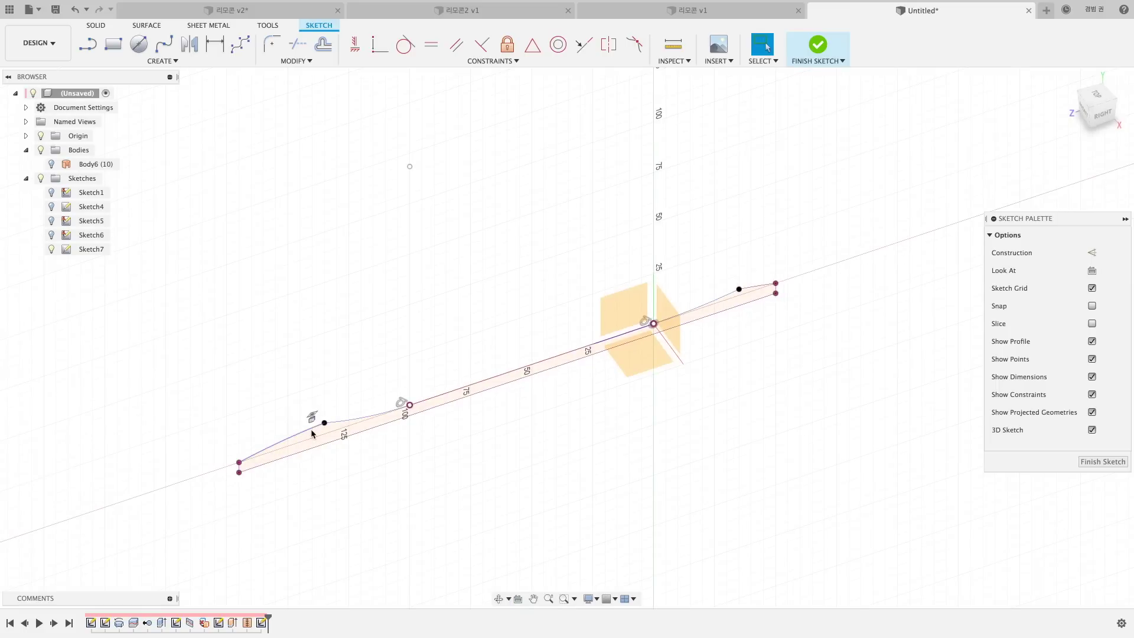
left_click(311, 433)
left_click(371, 430, "shift")
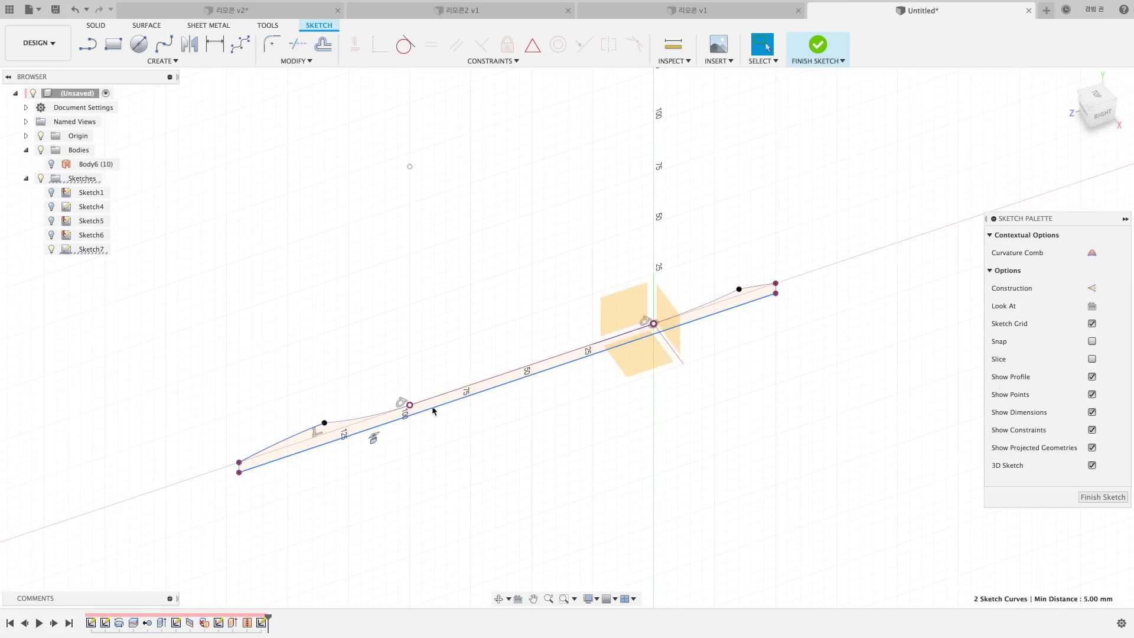
left_click(460, 391, "shift")
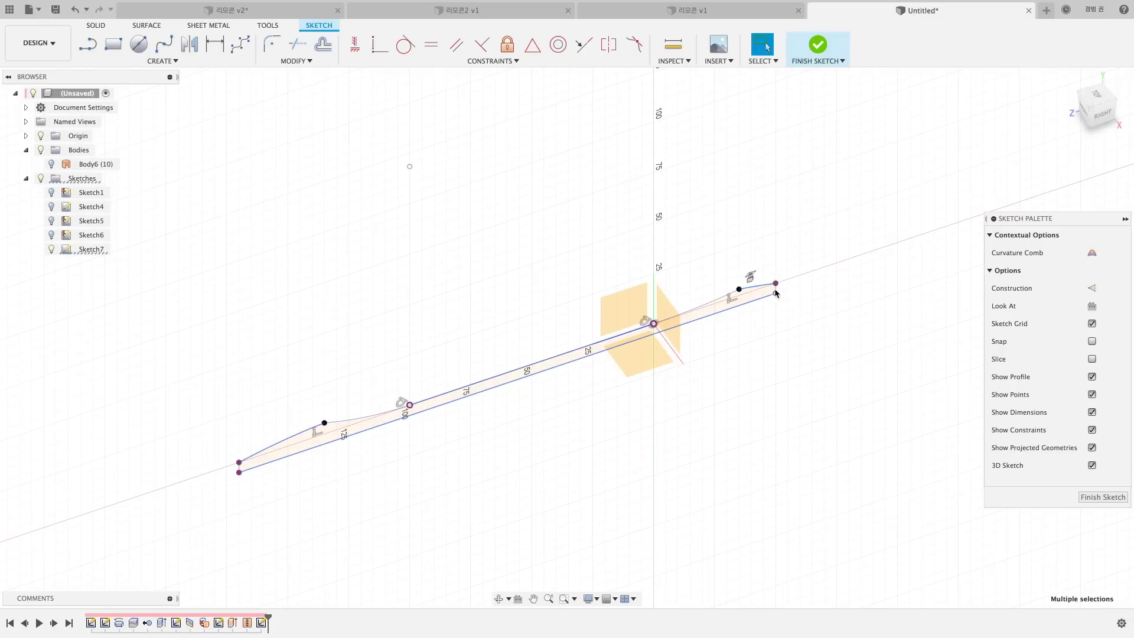
key("x")
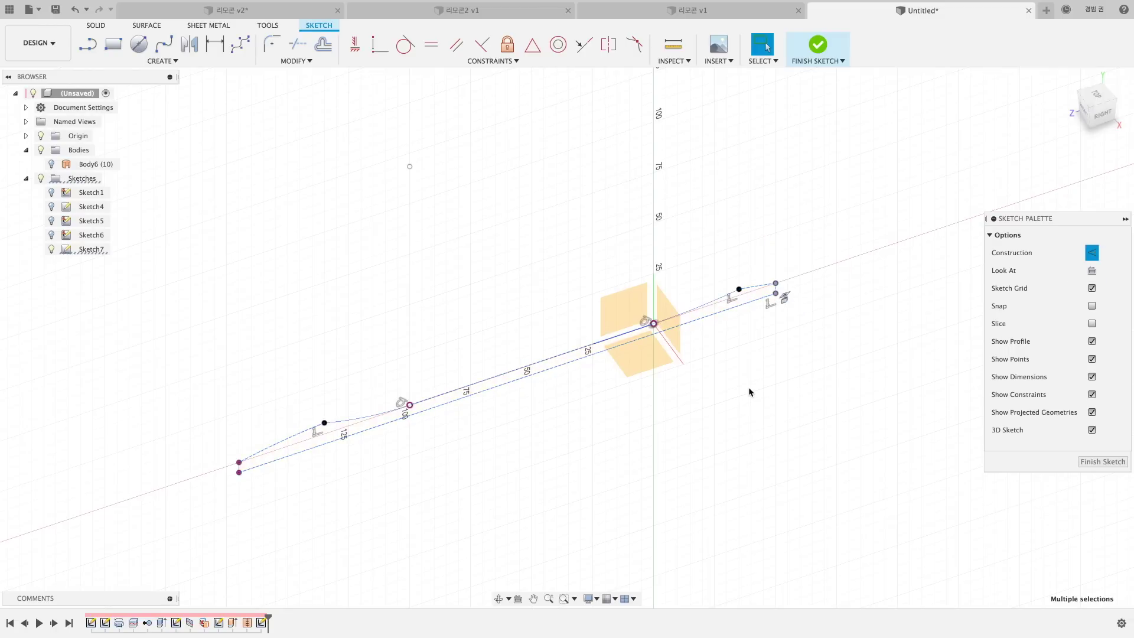
middle_click_drag(750, 393, 656, 400, "shift")
Step: Show Body6 again and orbit toward a top-down view of the plate
right_click_drag(684, 265, 451, 334)
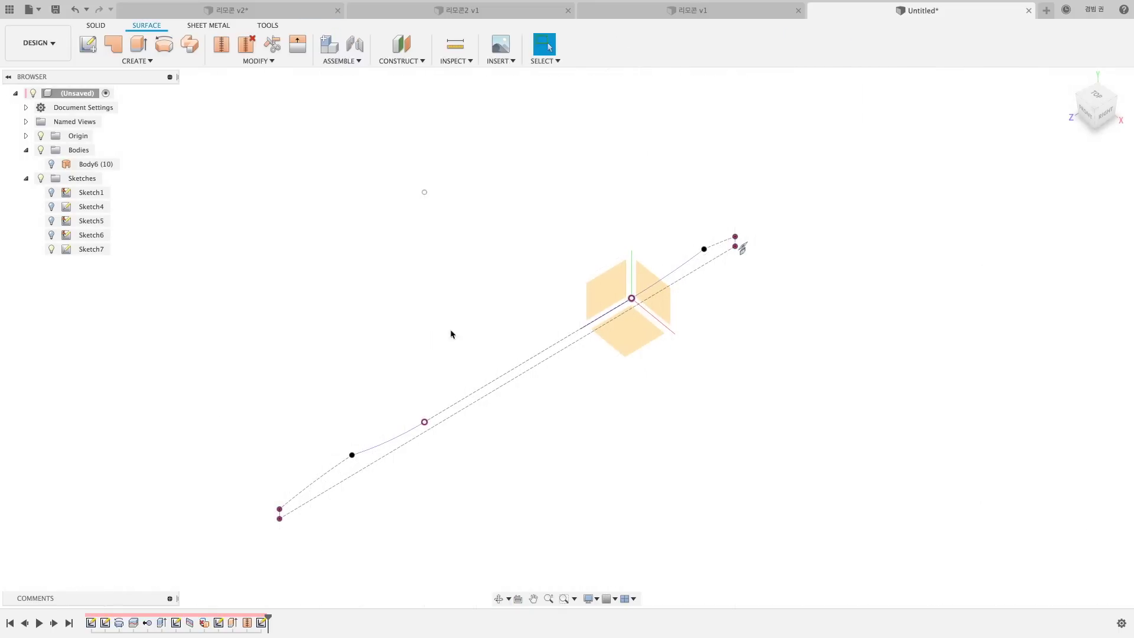
left_click(51, 165)
mouse_move(278, 314)
middle_mouse_down("shift")
mouse_move(253, 306)
mouse_move(348, 364)
middle_mouse_up("shift")
key("Escape")
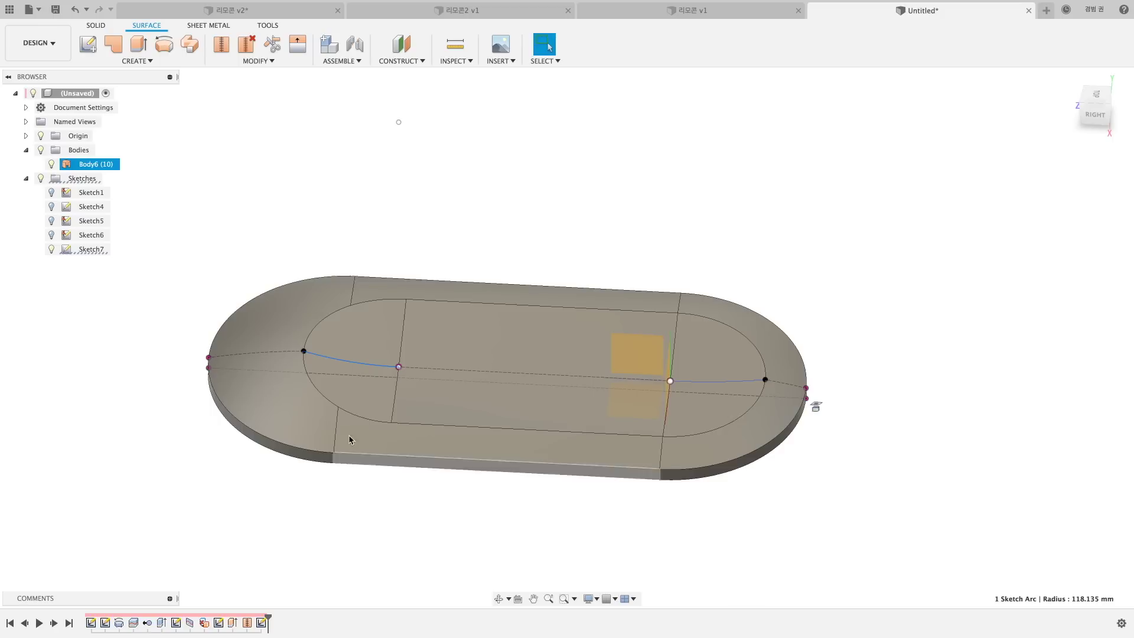
middle_click_drag(345, 425, 320, 535, "shift")
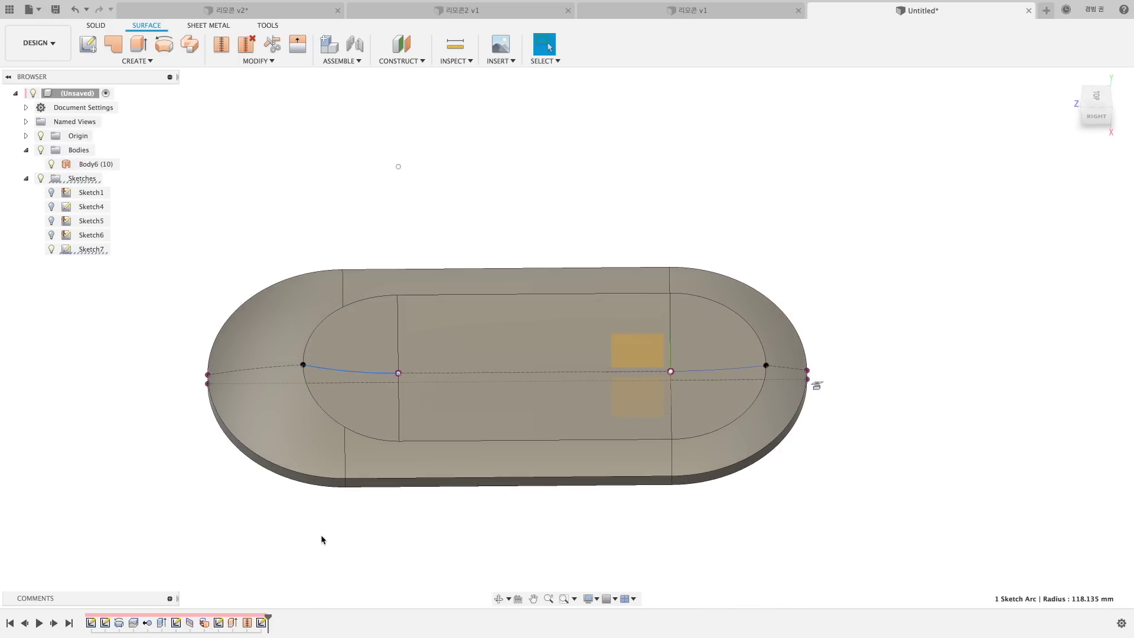
Step: Try the Stitch and Patch surface commands on the dished plate
left_click(221, 44)
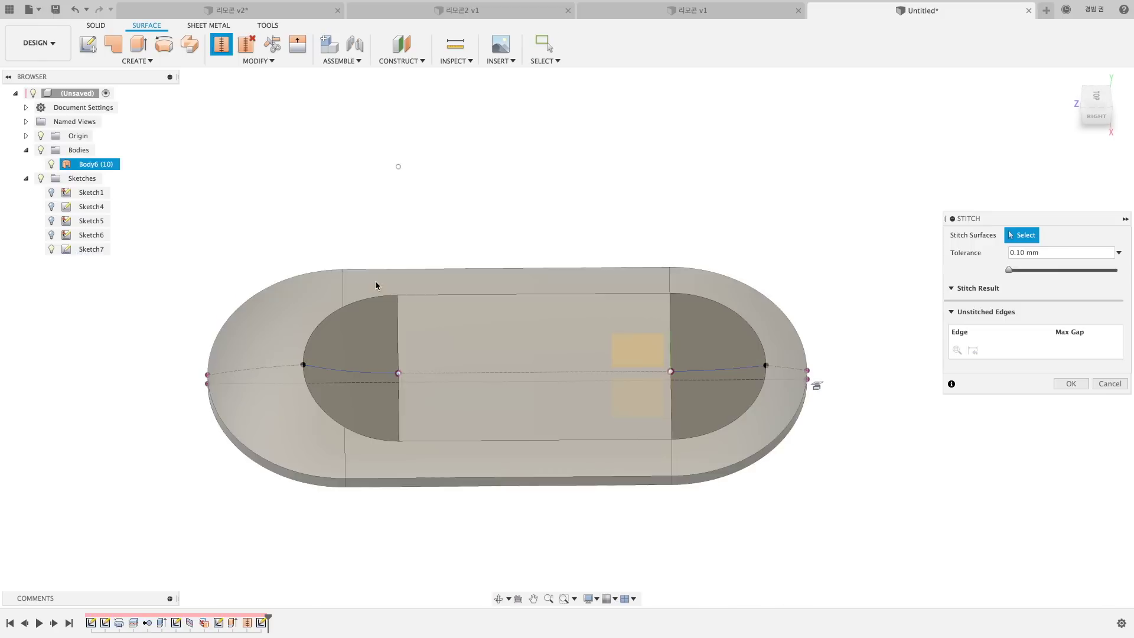
left_click(118, 43)
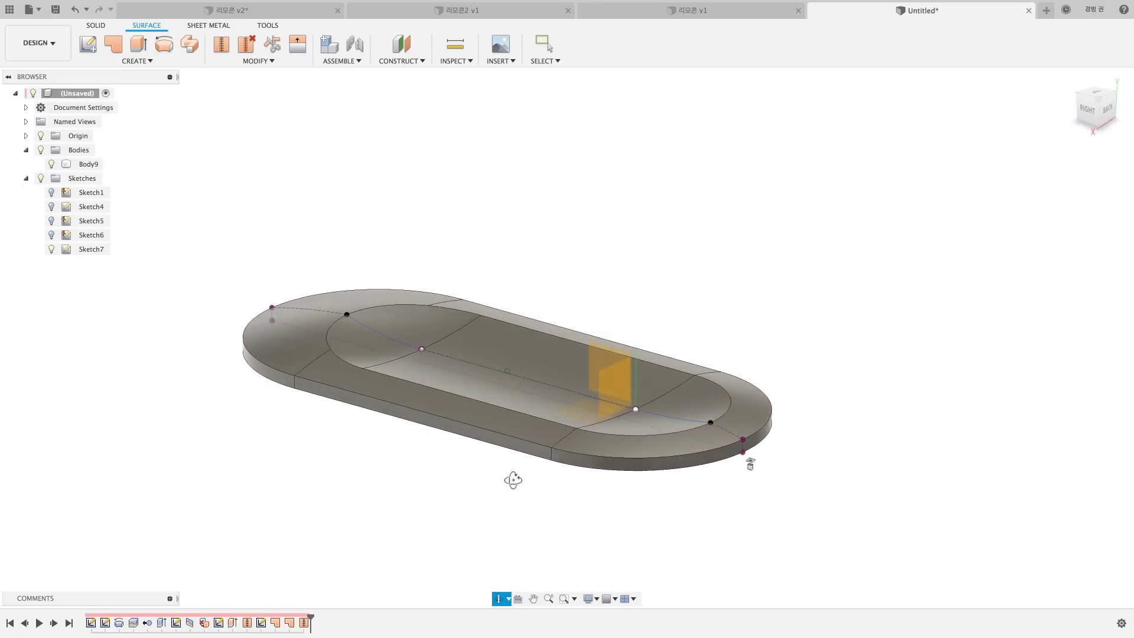
mouse_move(511, 476)
middle_mouse_down("shift")
mouse_move(558, 486)
mouse_move(637, 338)
middle_mouse_up("shift")
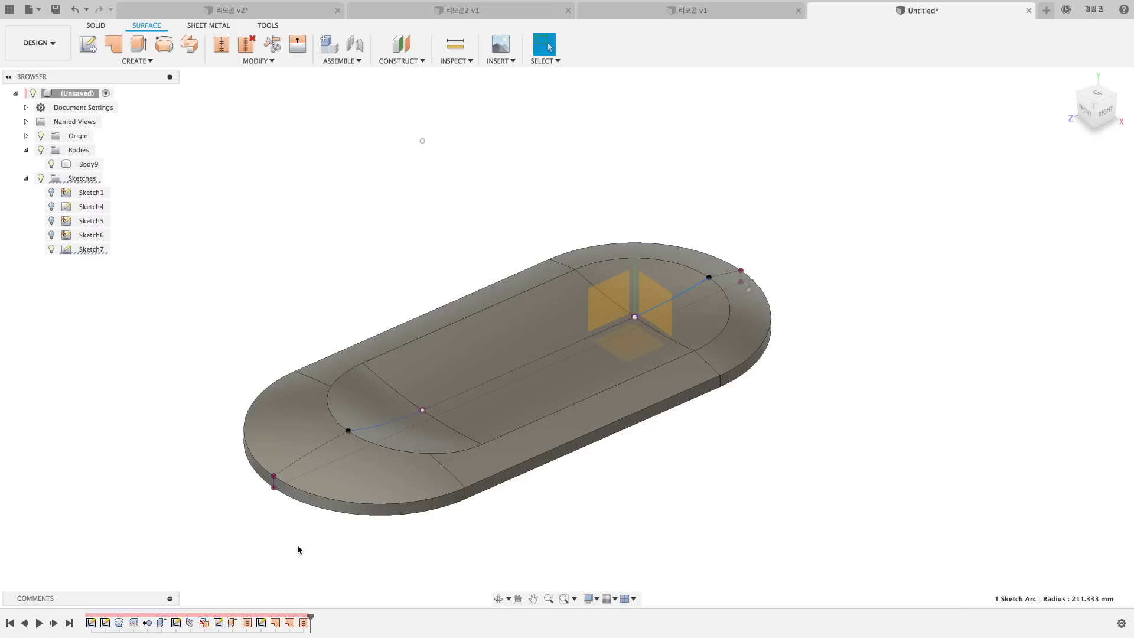
Step: Check the right arc's current radius in the profile sketch
left_click_drag(614, 538, 502, 524)
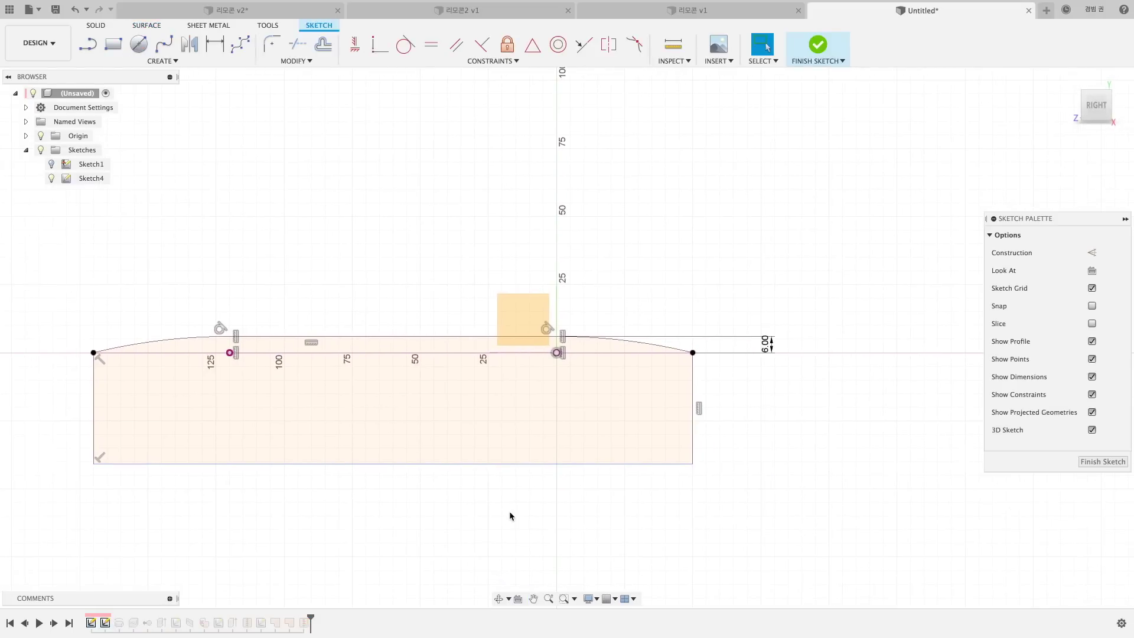
key("d")
left_click(644, 341)
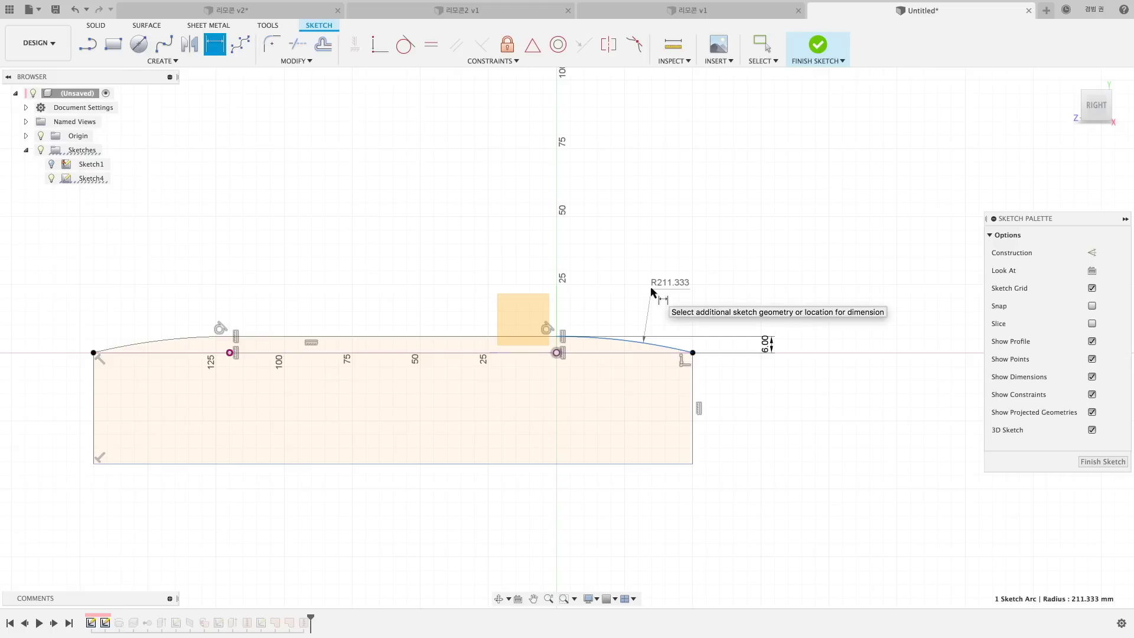
key("Escape")
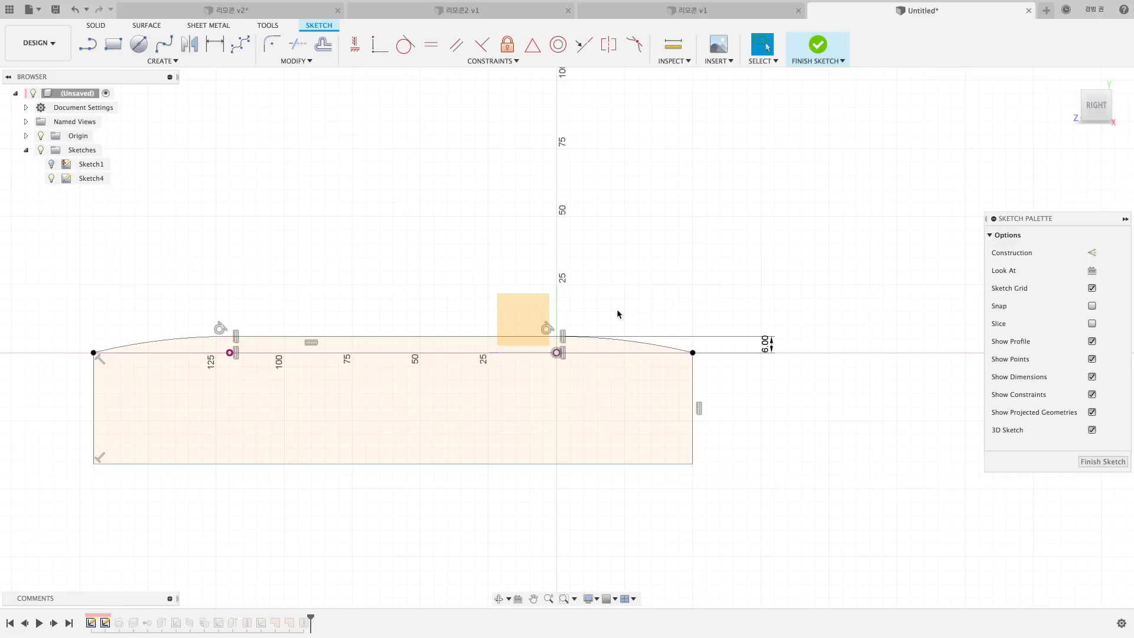
Step: Replace the 6 mm rise dimension with a 200 mm arc radius
left_click(767, 348)
key("Delete")
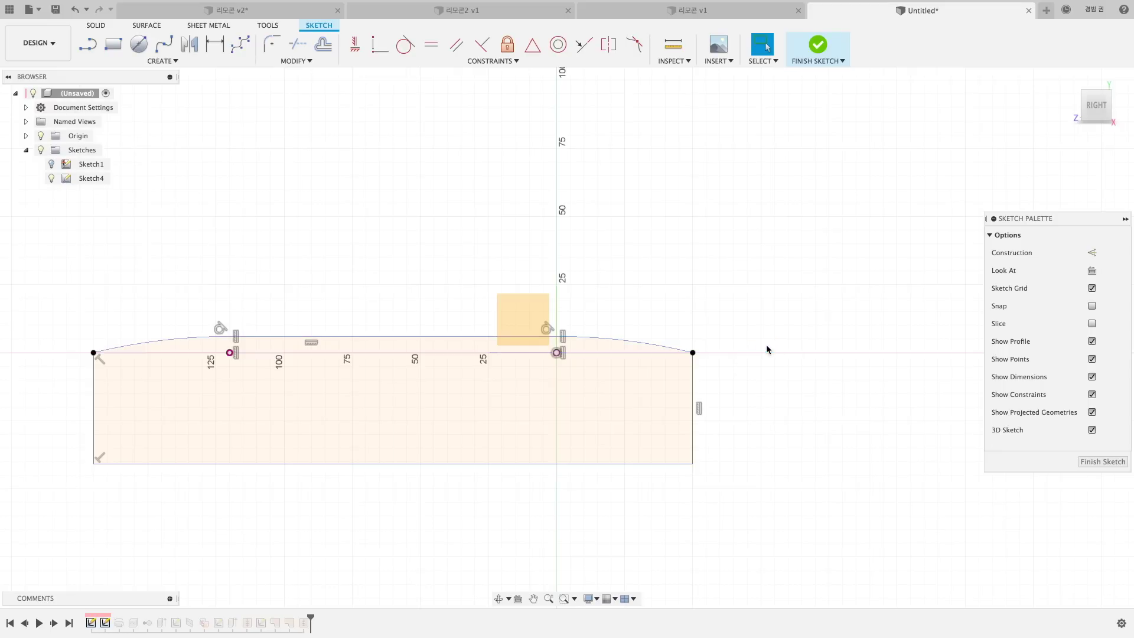
key("d")
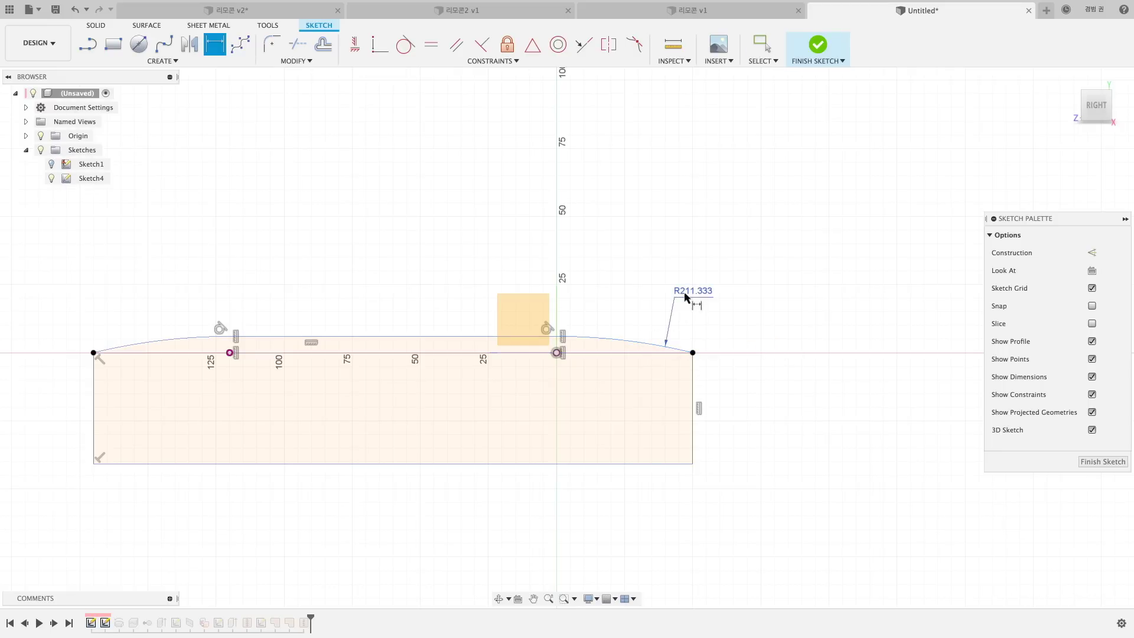
left_click(687, 298)
type("2")
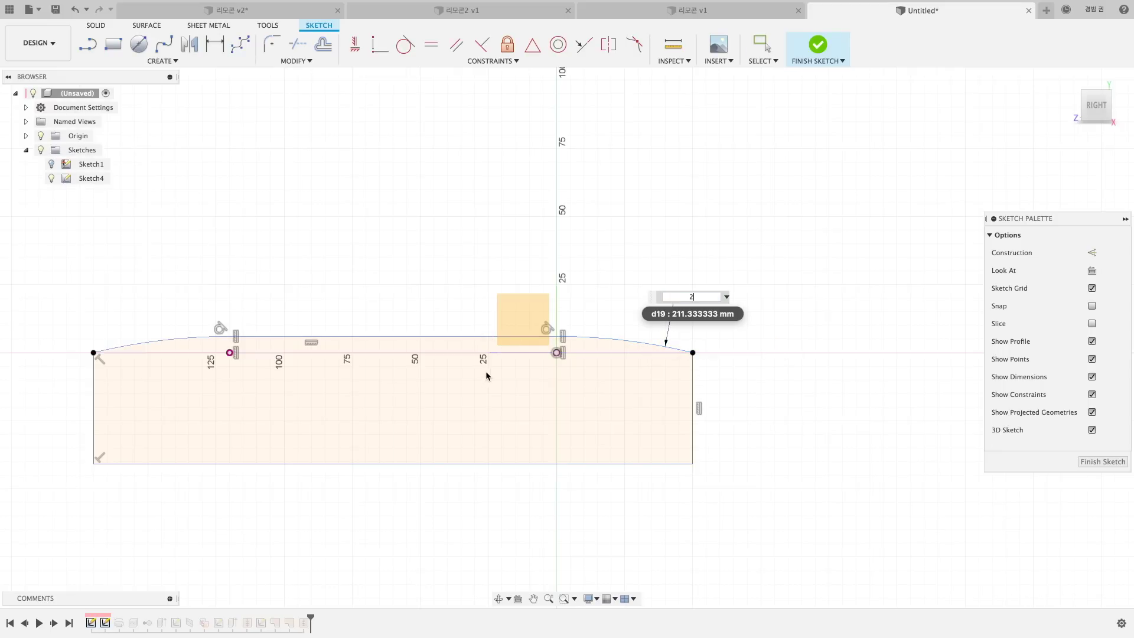
type("00")
key("Return")
key("Escape")
Step: Try a gap dimension between the horizontal lines, dismiss the over-constraint warning, and finish
key("d")
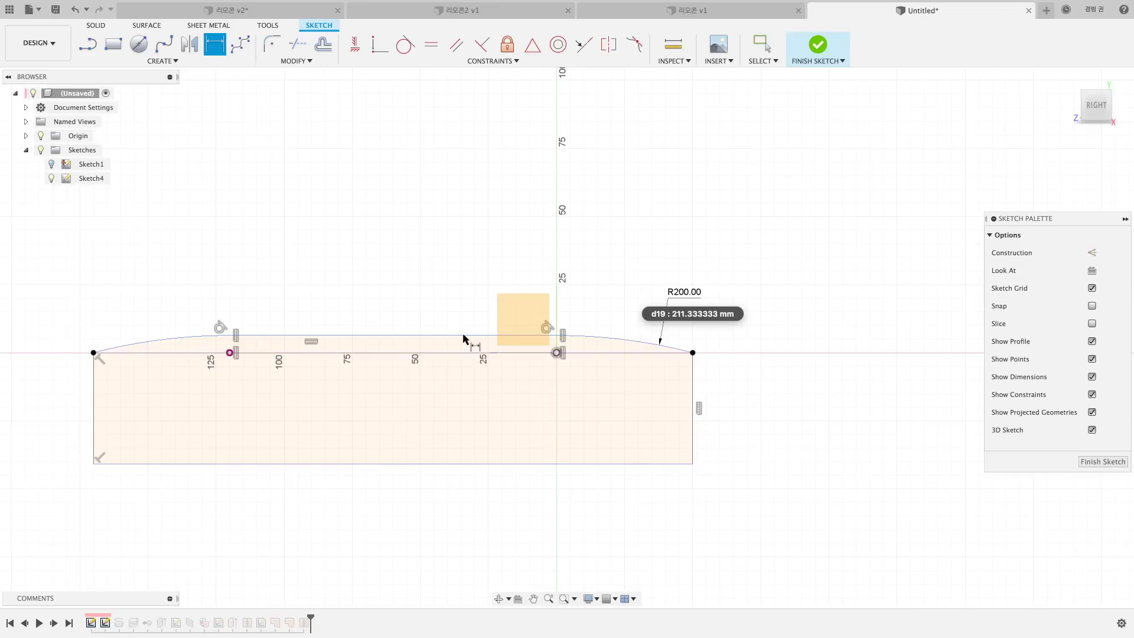
left_click(463, 334)
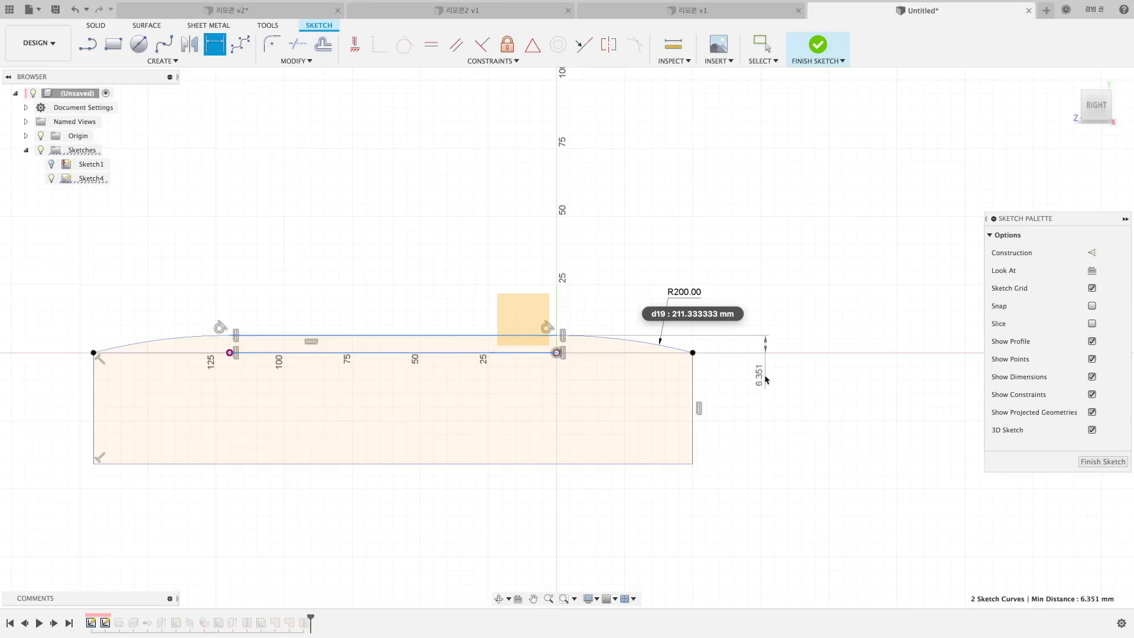
left_click(768, 381)
left_click(647, 328)
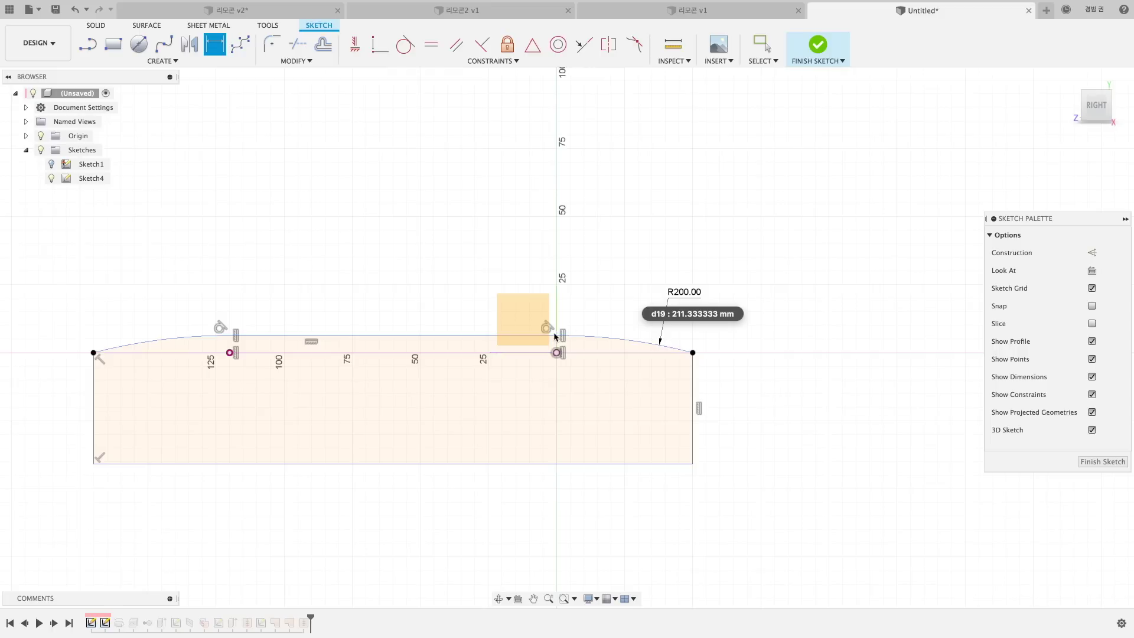
key("Escape")
left_click(820, 51)
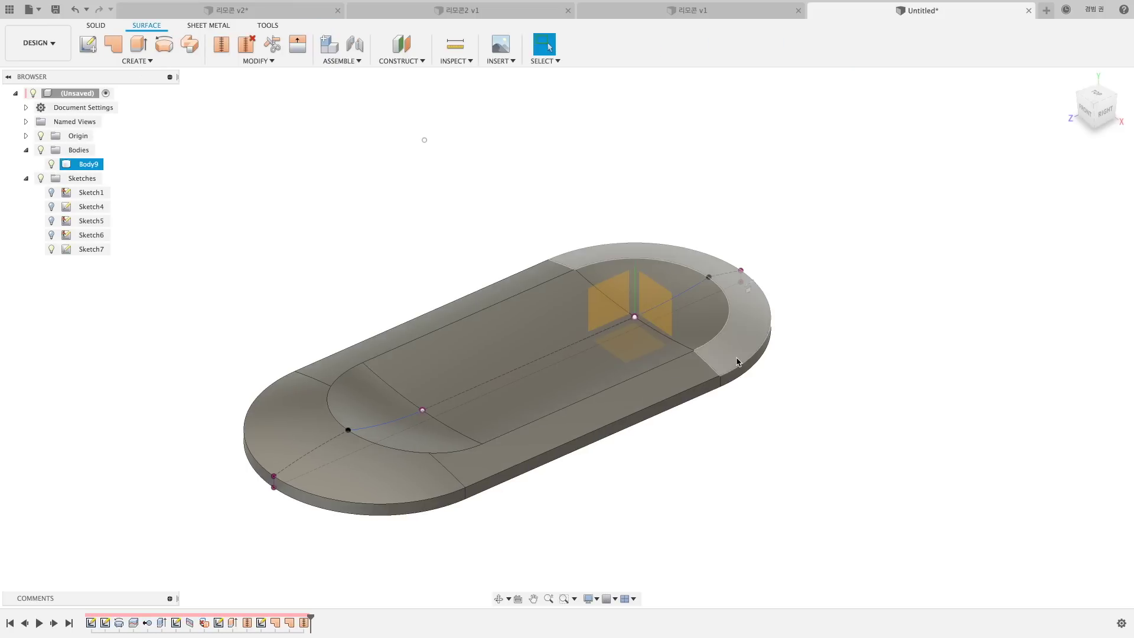
Step: Reopen Sketch6 from the timeline and dimension its 200 mm arc radius
right_click(217, 623)
left_click(258, 506)
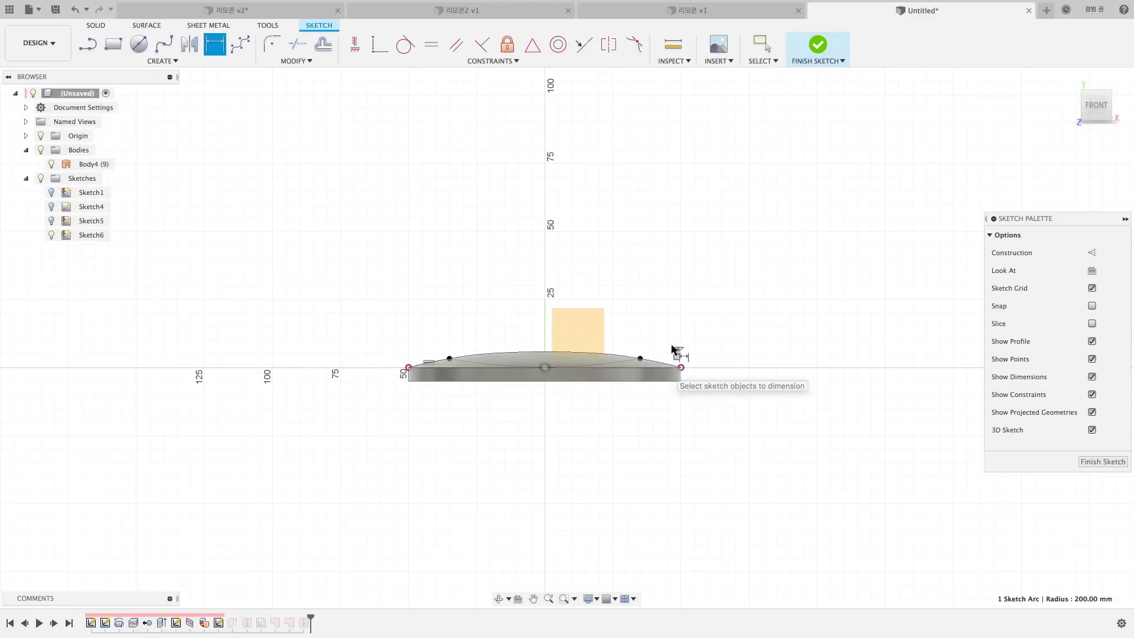
left_click(673, 357)
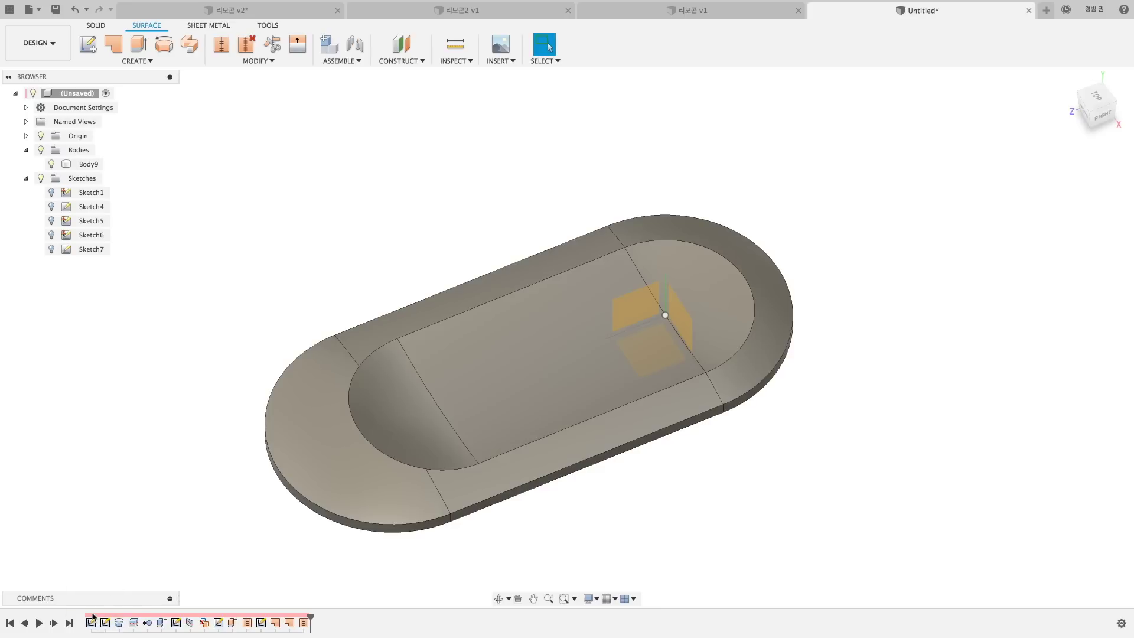
middle_click_drag(220, 542, 217, 540, "shift")
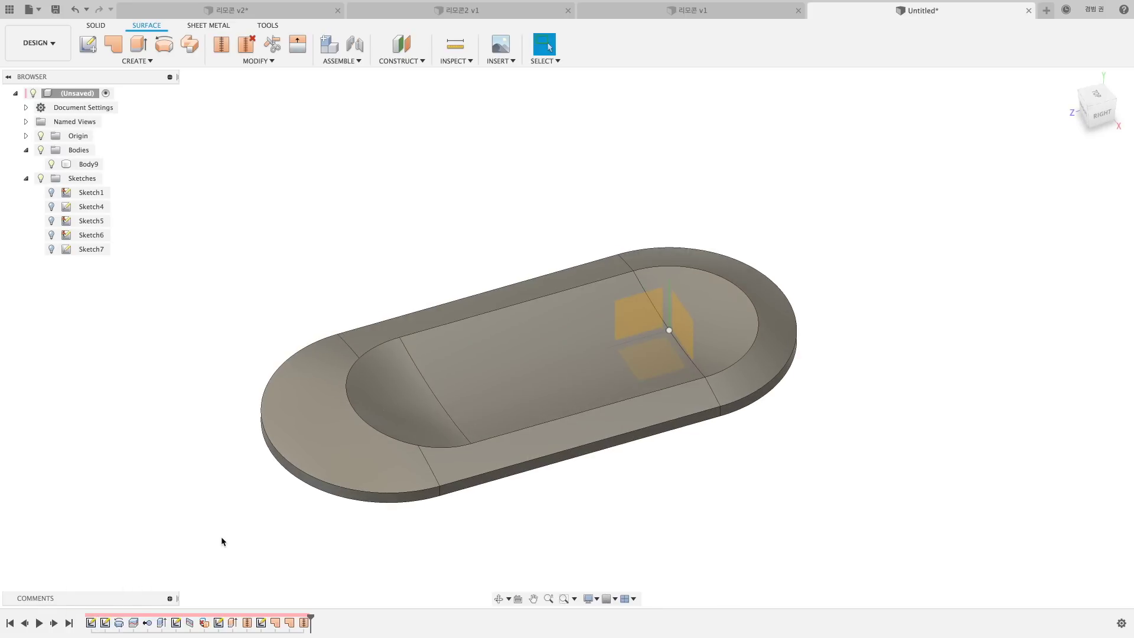
middle_click_drag(221, 541, 254, 518, "shift")
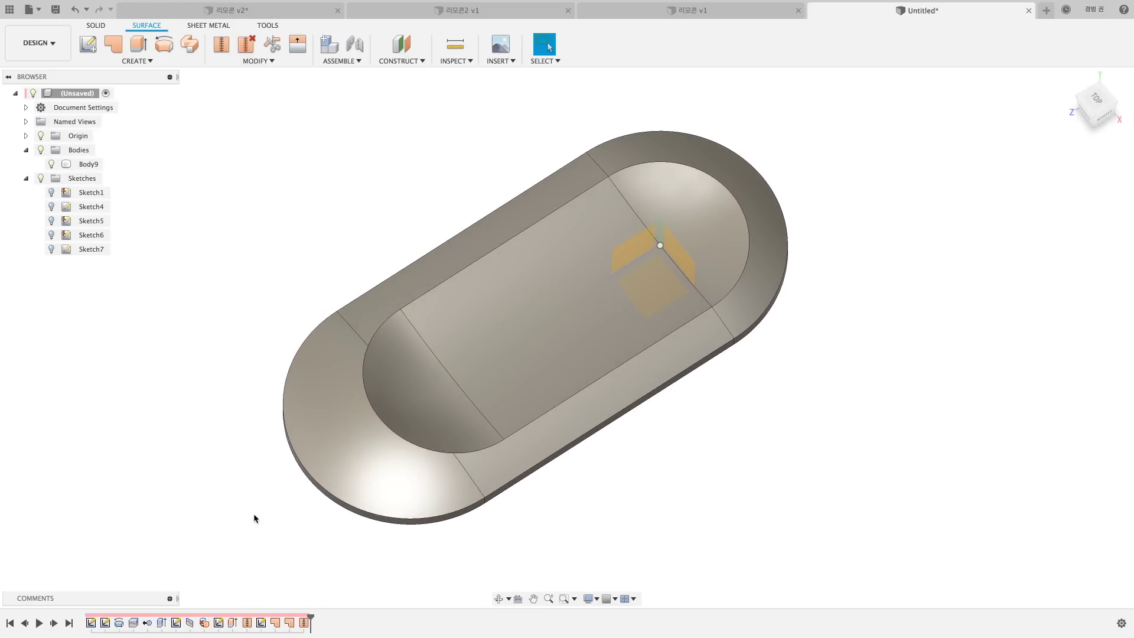